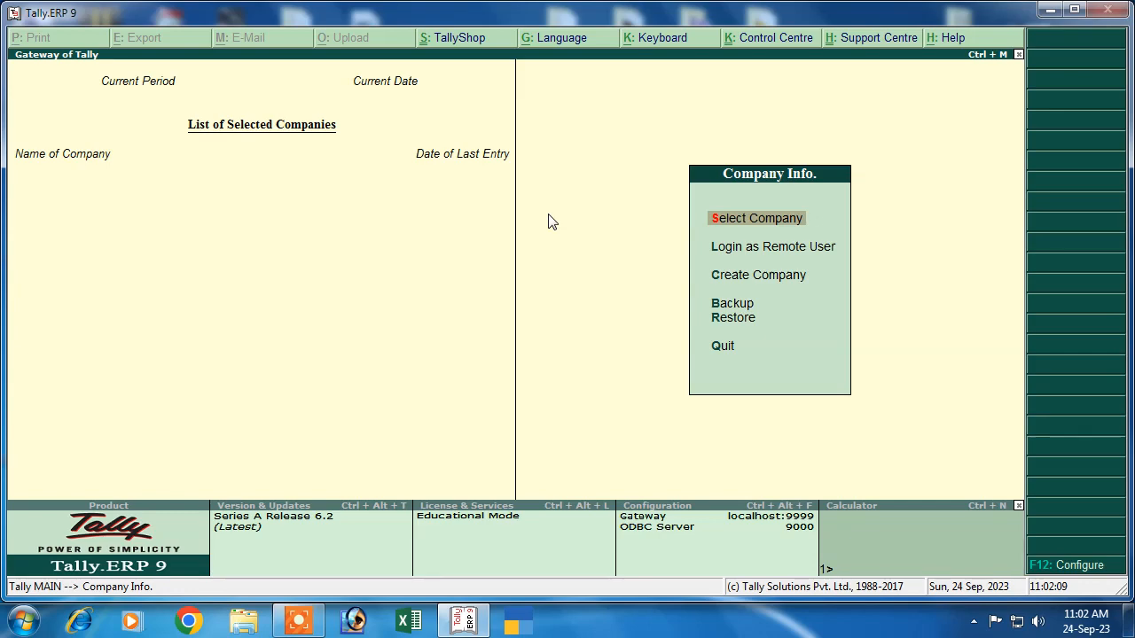
Step: Start a new company and name it Abc, correcting the mistyped name
left_click(754, 279)
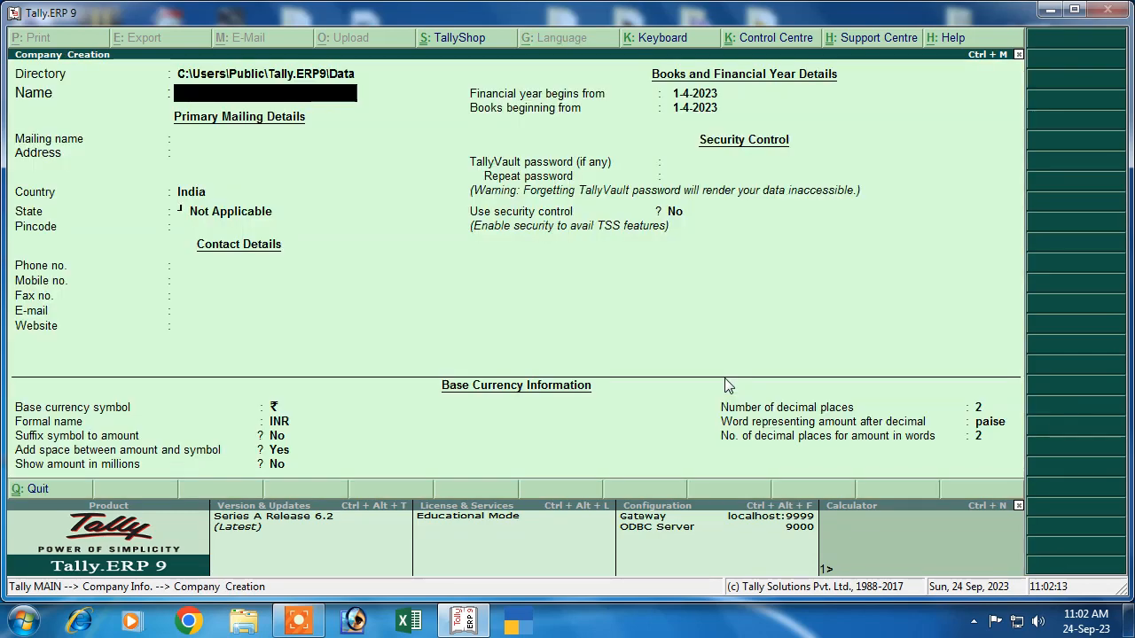
type("Ac")
key("Return")
key("Up")
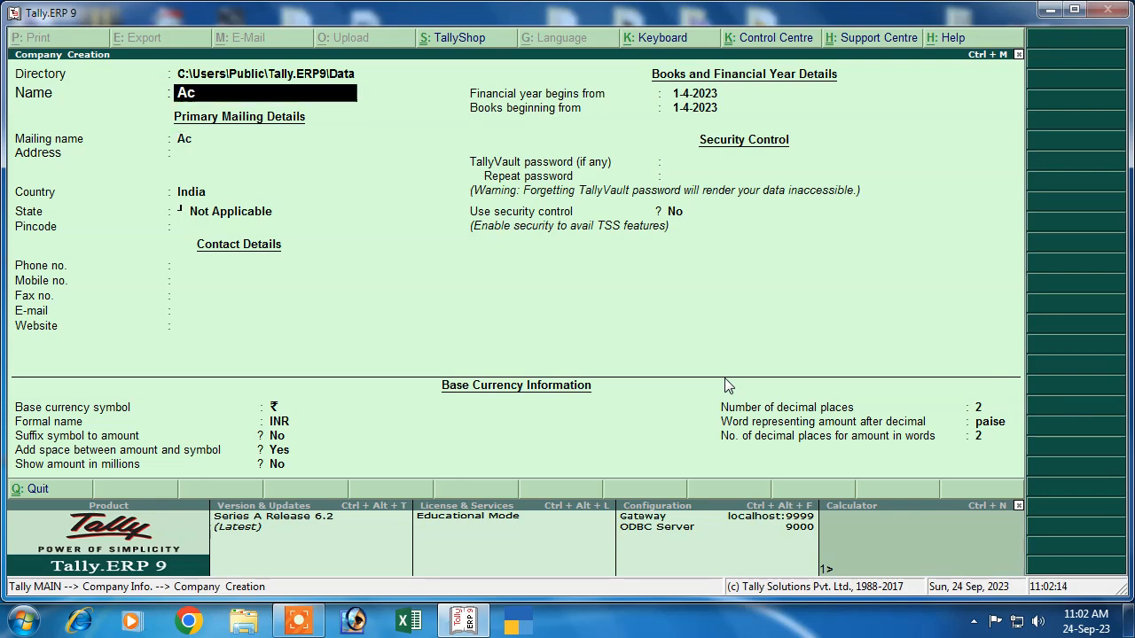
key("BackSpace")
type("bc")
key("Return")
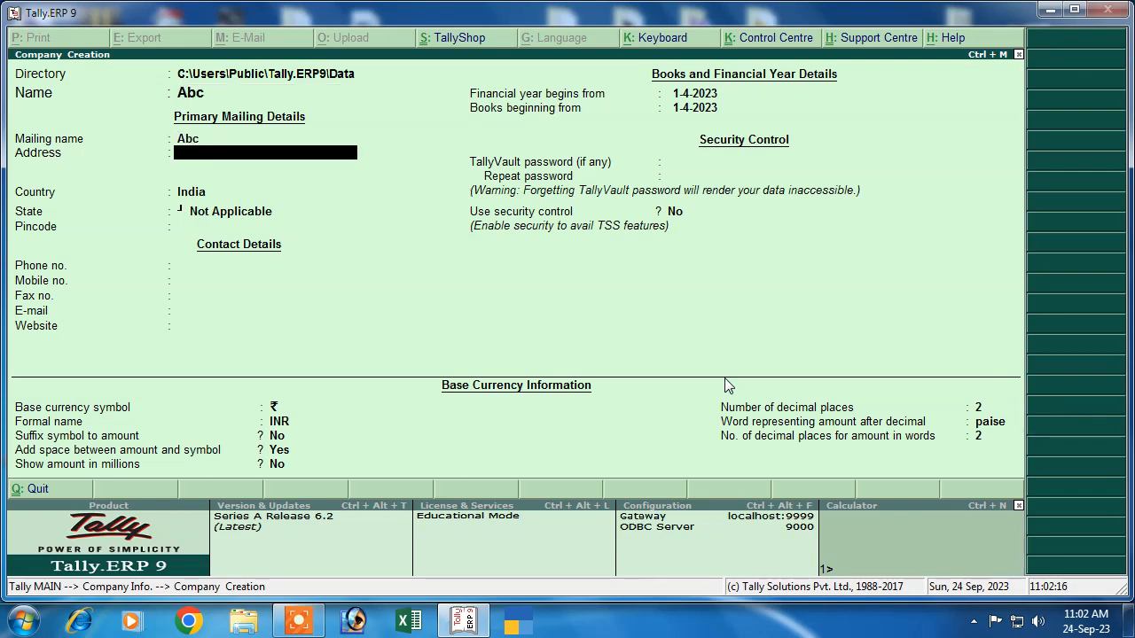
Step: Enter address Patna, keep country India, set state Bihar, and save the company
type("Patna")
key("Return")
key("Return")
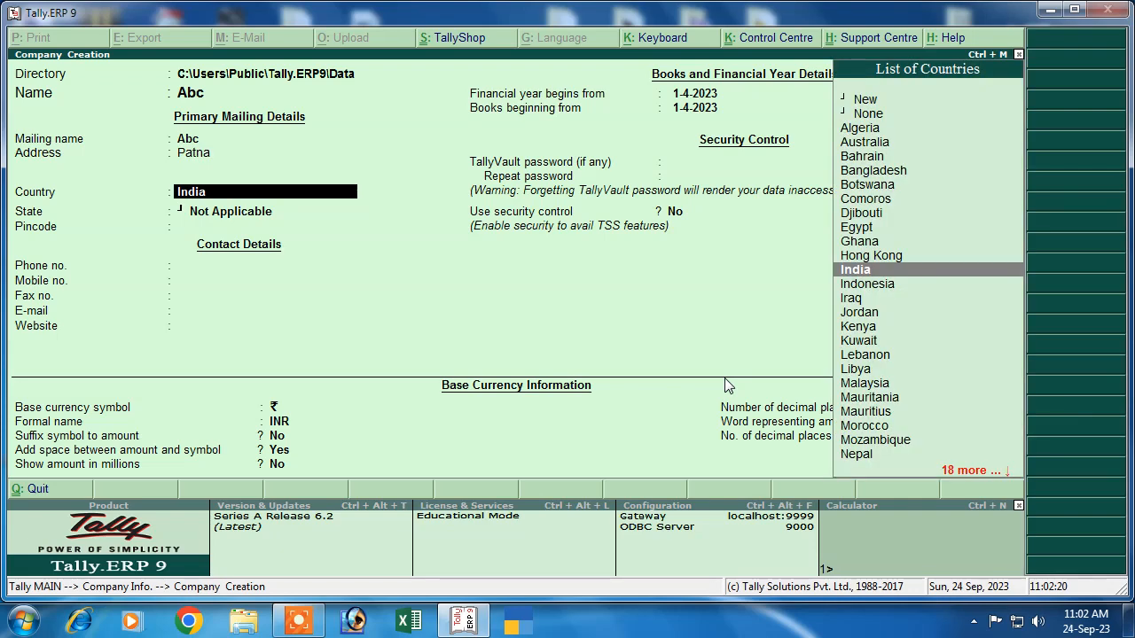
key("Return")
type("B")
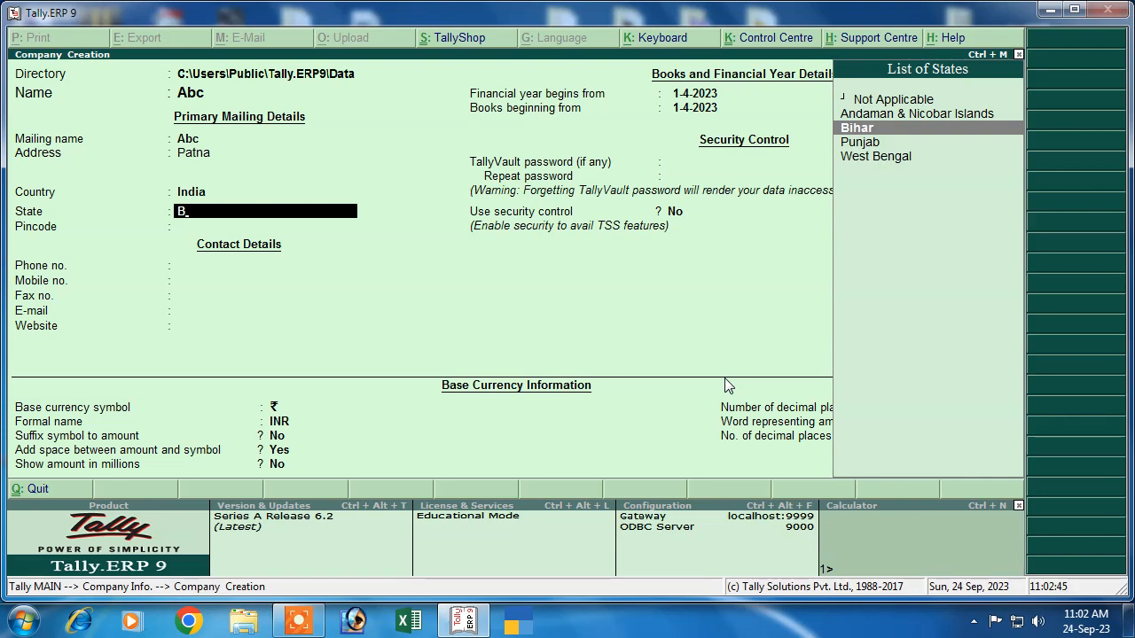
key("Return")
key("Return")
key("Return")
key("Return")
key("Return")
key("Return")
key("Return")
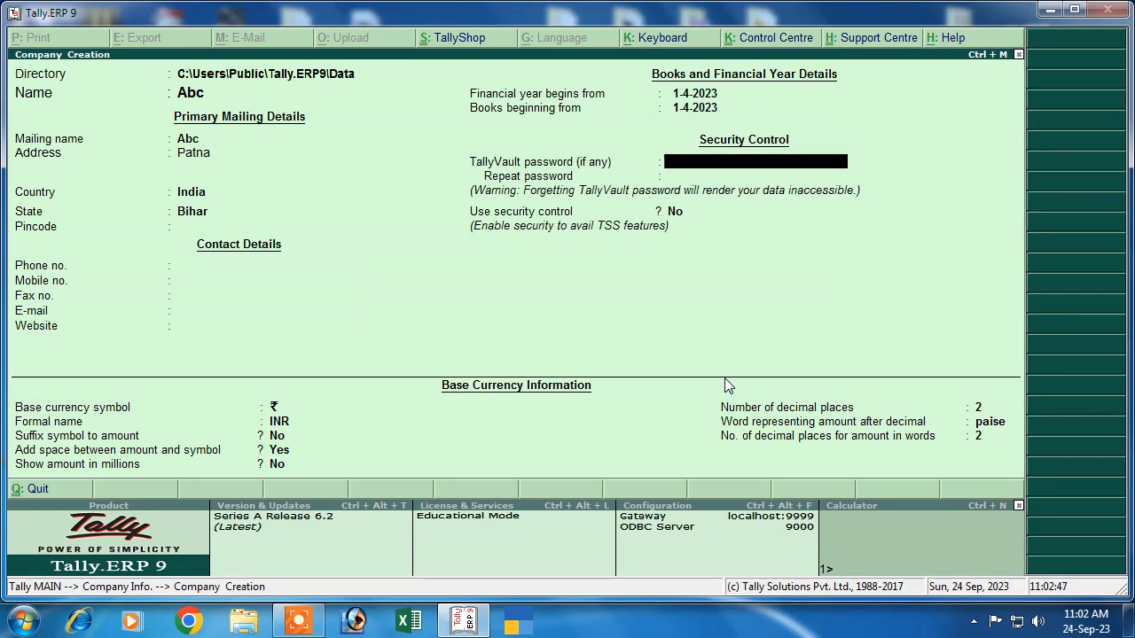
key("Return")
key("Return")
key("Return")
key("Return")
key("Return")
key("Return")
key("Return")
key("Return")
key("Return")
key("Return")
key("Return")
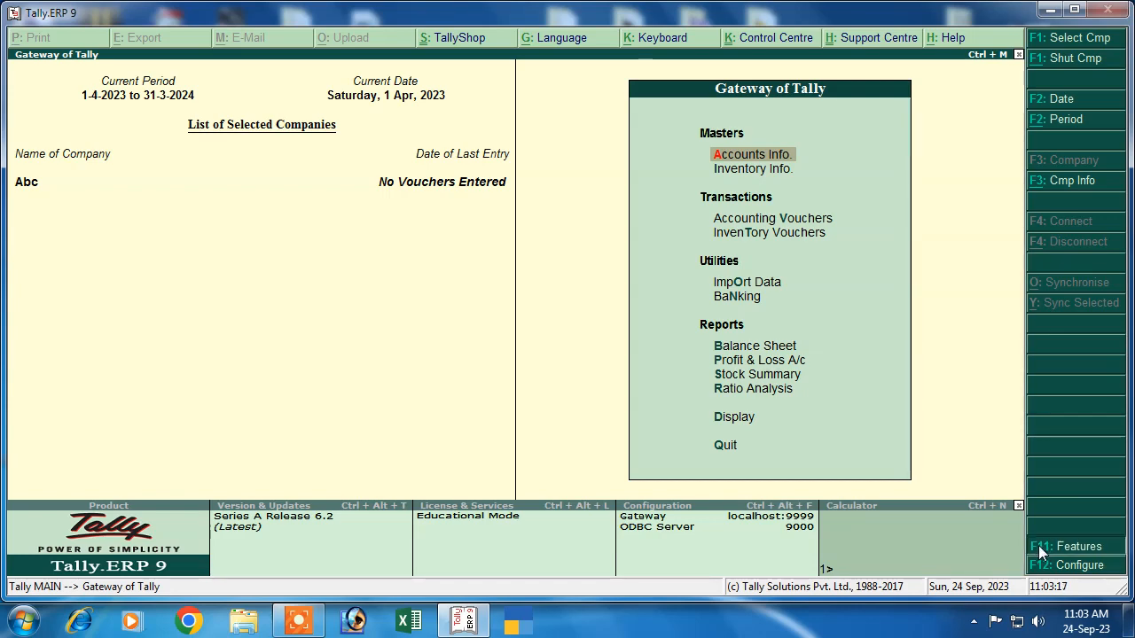
Step: Enable GST for Abc with state Bihar, Regular registration and its GSTIN, then save the settings
left_click(1043, 548)
left_click(805, 285)
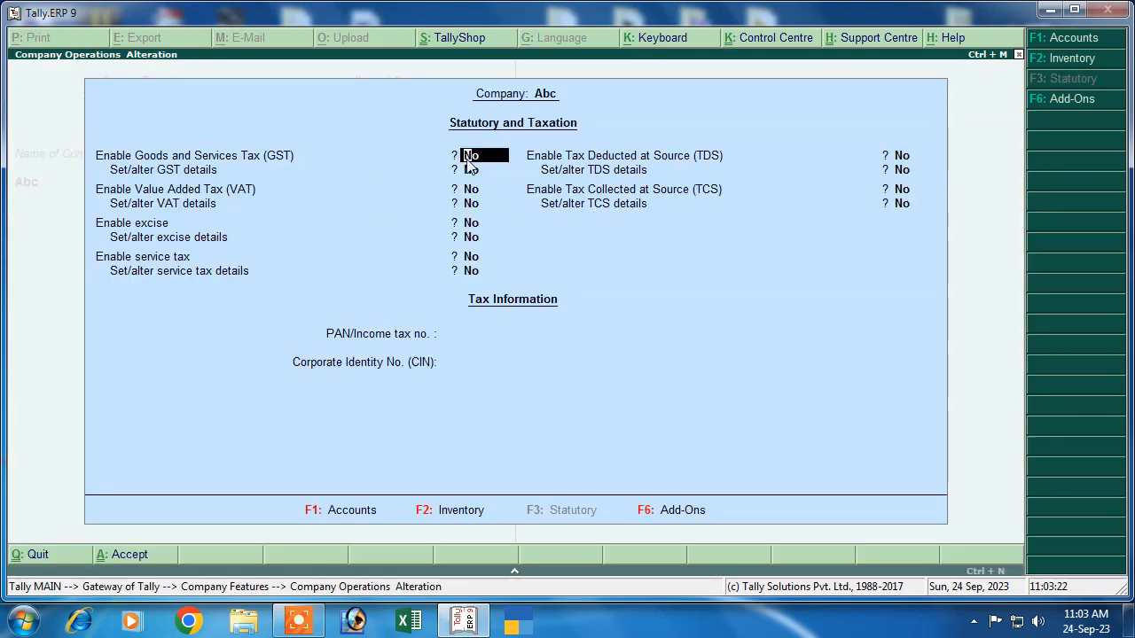
key("y")
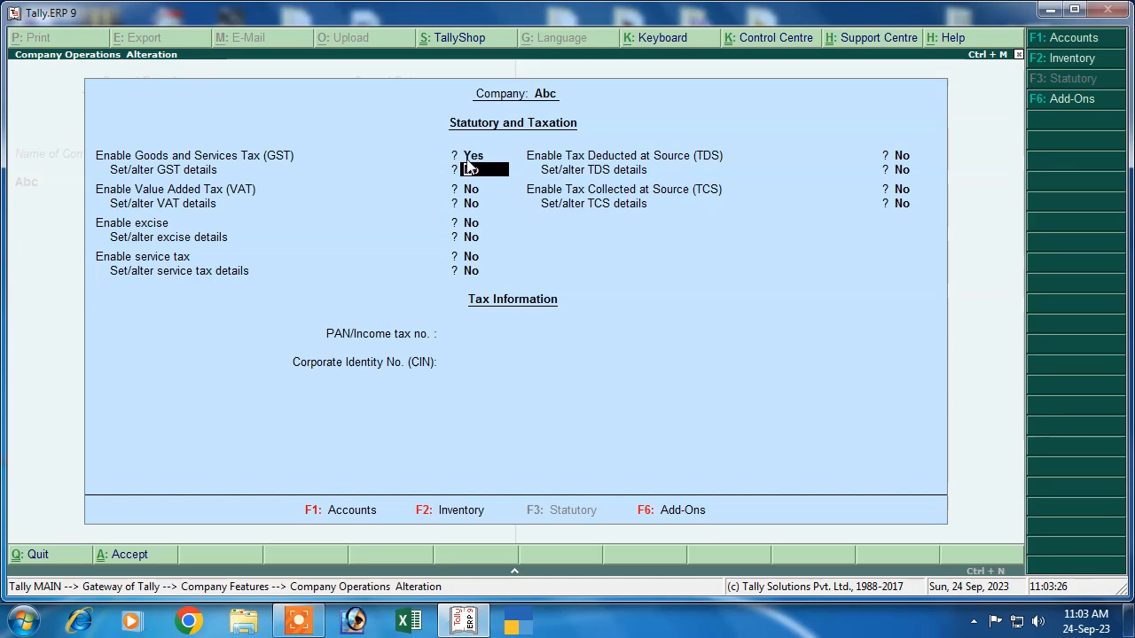
key("y")
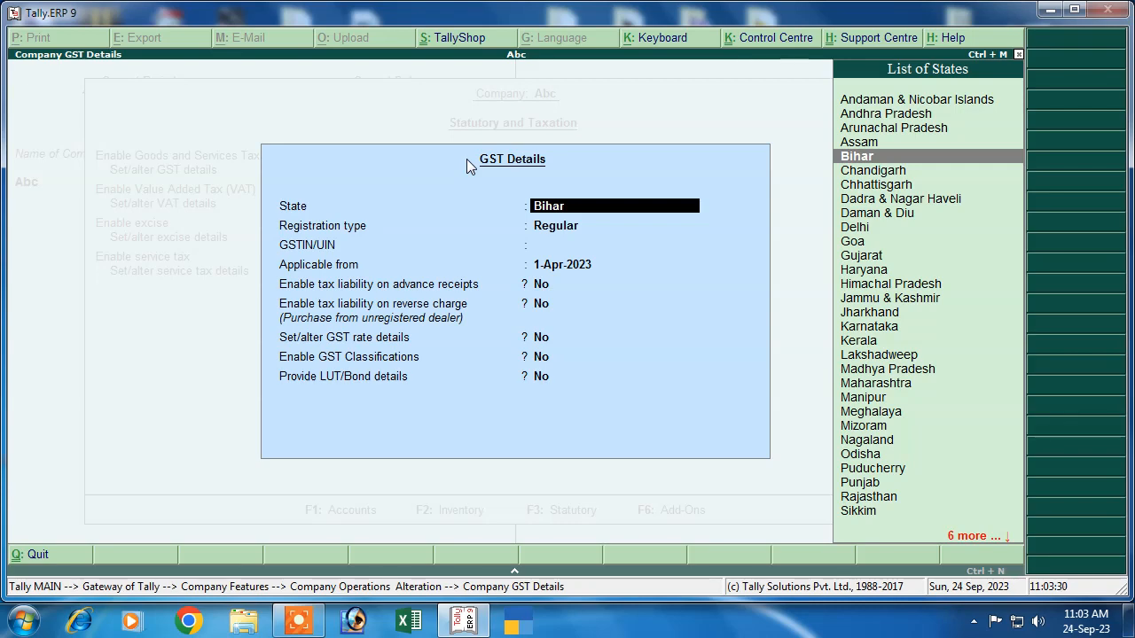
key("Return")
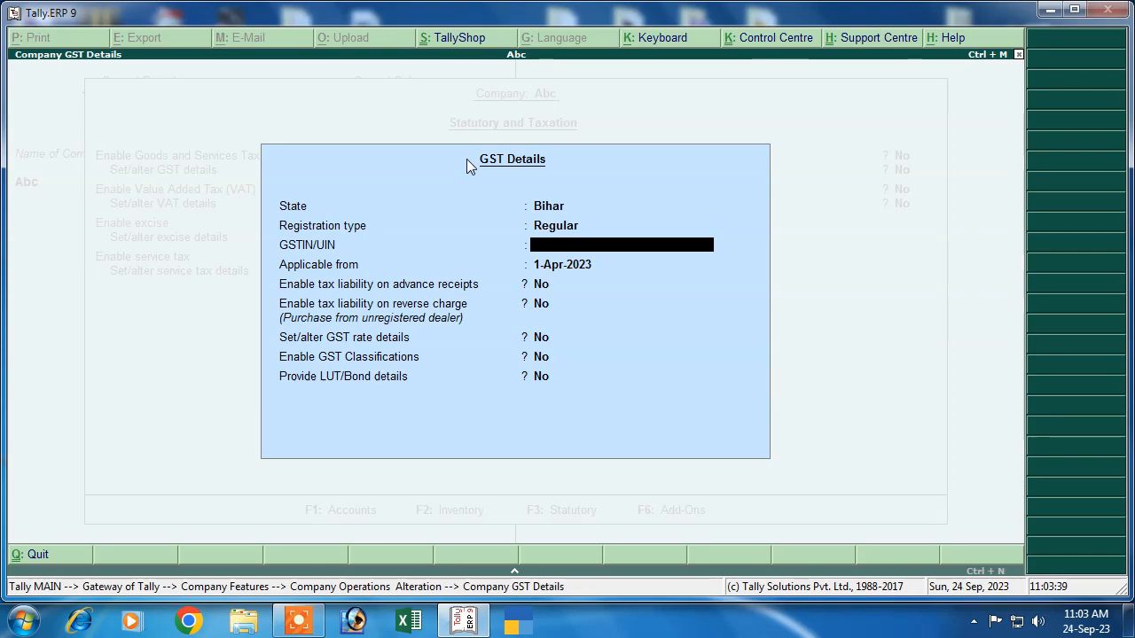
type("FDSF54DS65F4")
key("Return")
key("Return")
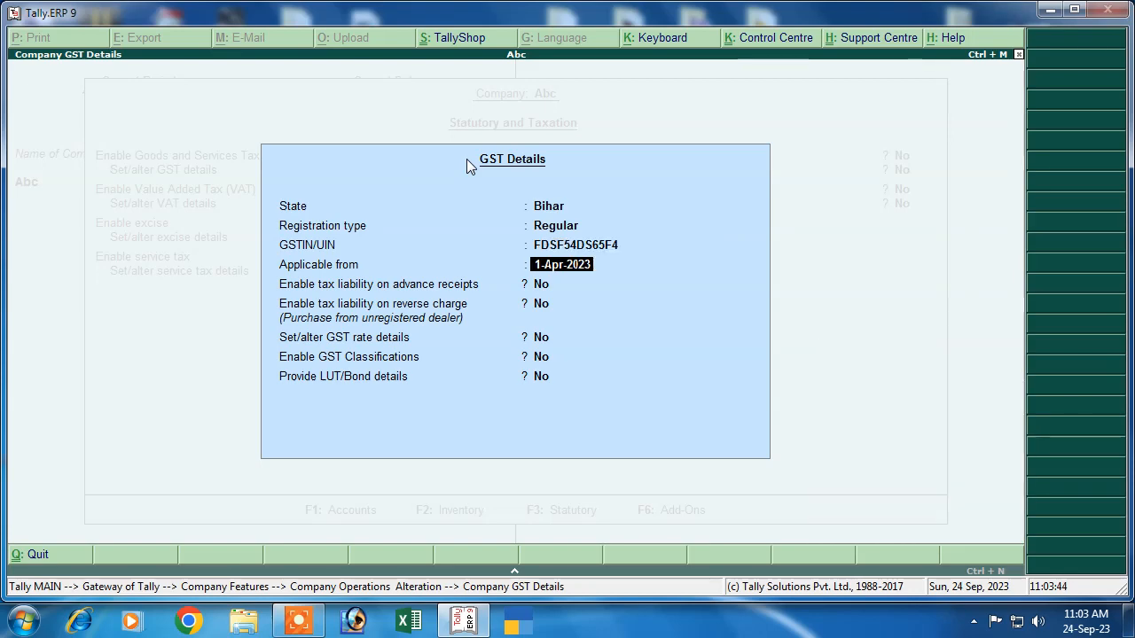
key("Return")
key("Return")
key("Return")
key("Return")
key("Return")
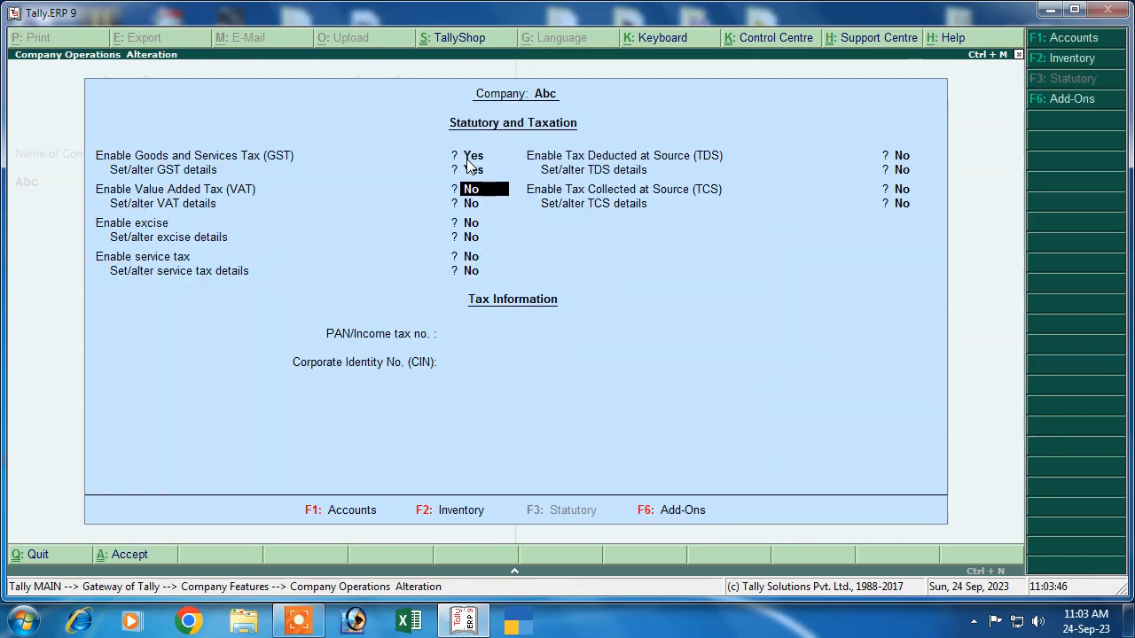
key("Return")
key("Return")
key("Return")
key("Return")
key("Return")
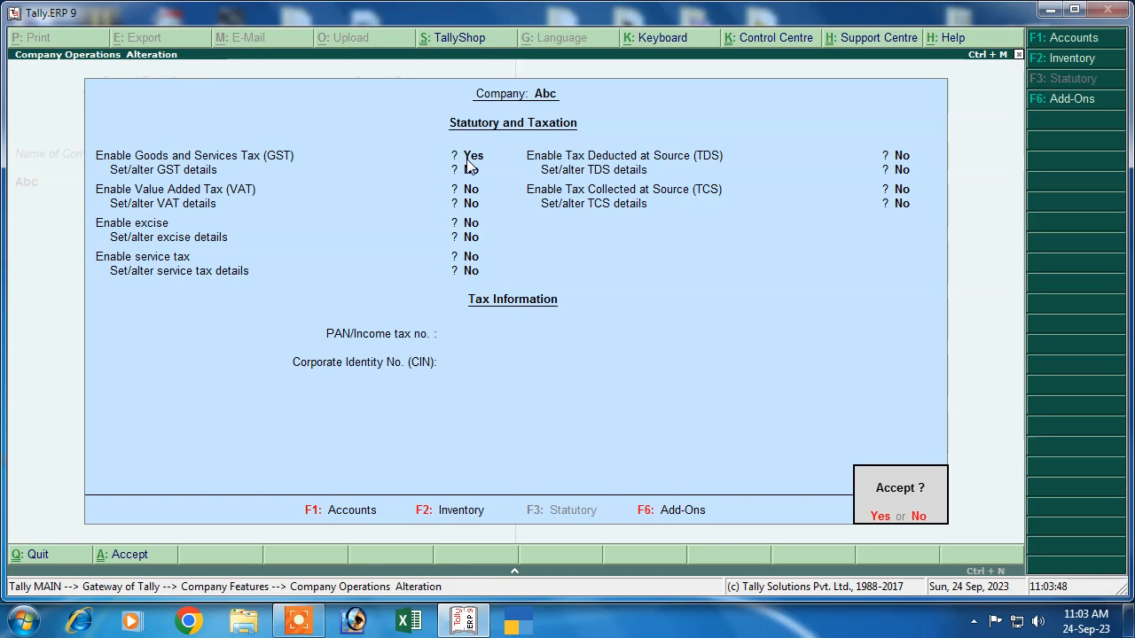
key("Return")
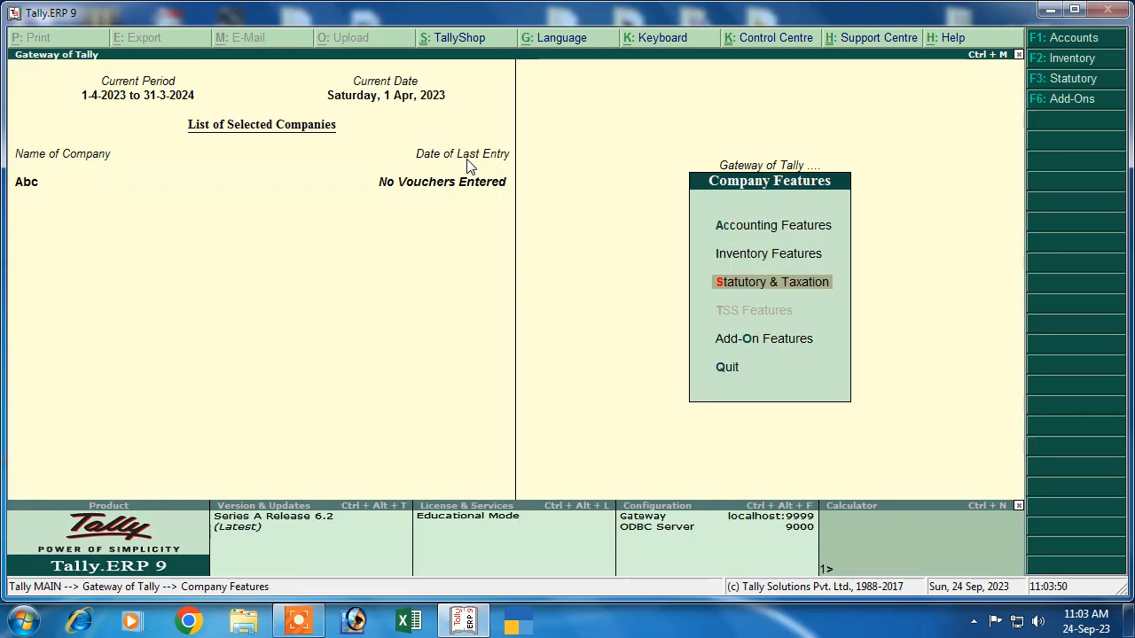
Step: Open a new Purchase voucher from Accounting Vouchers and enter supplier invoice number 022
key("Escape")
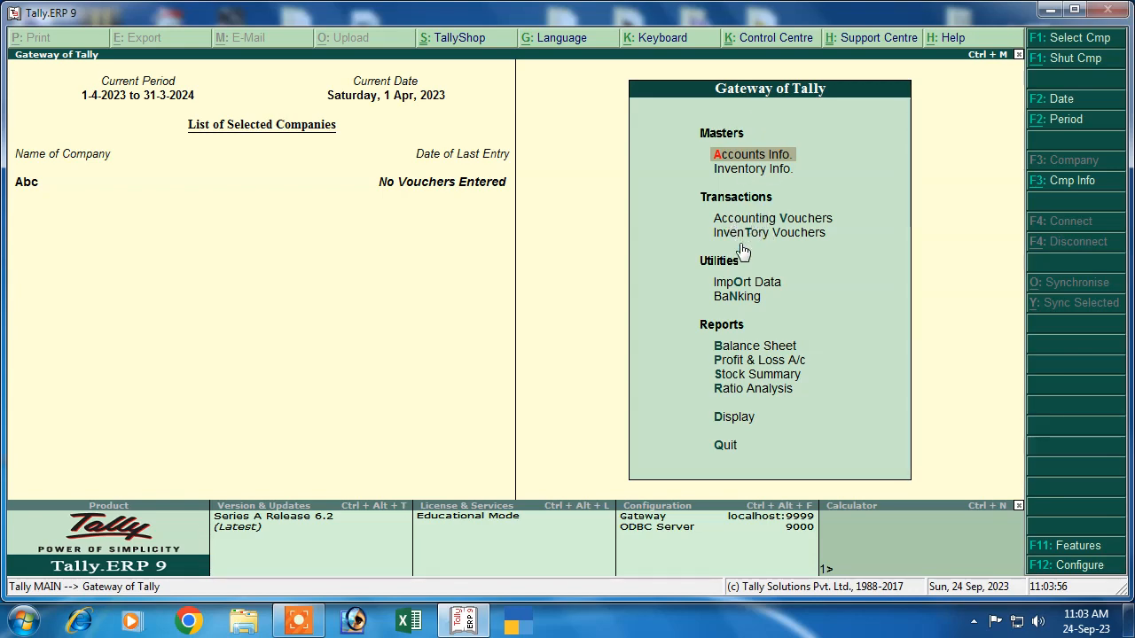
left_click(783, 222)
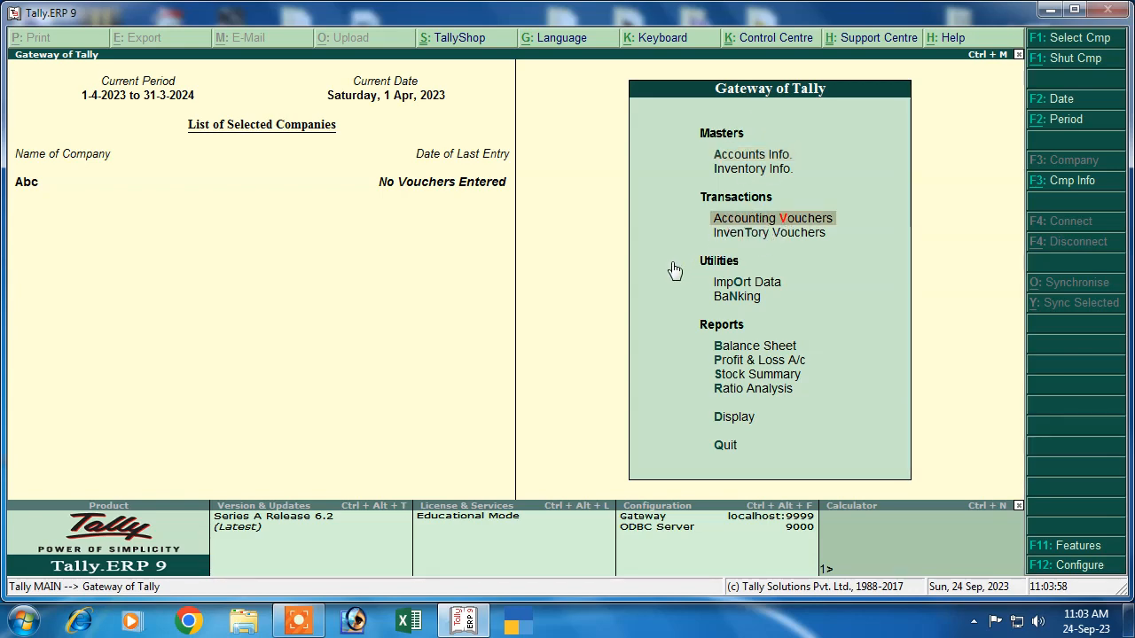
key("Return")
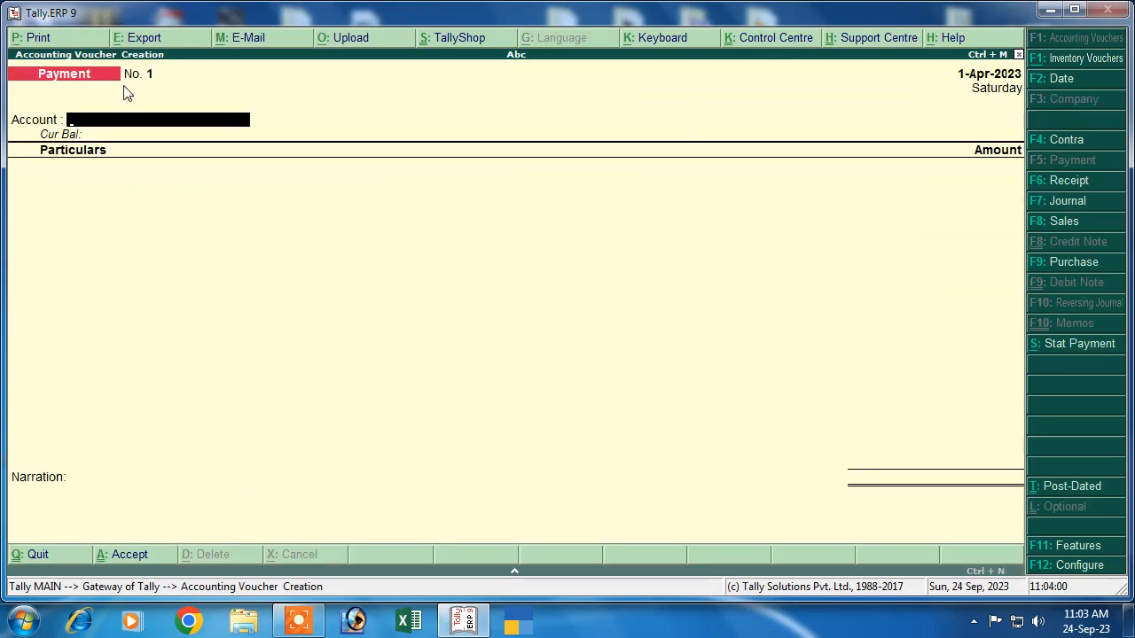
left_click(1060, 265)
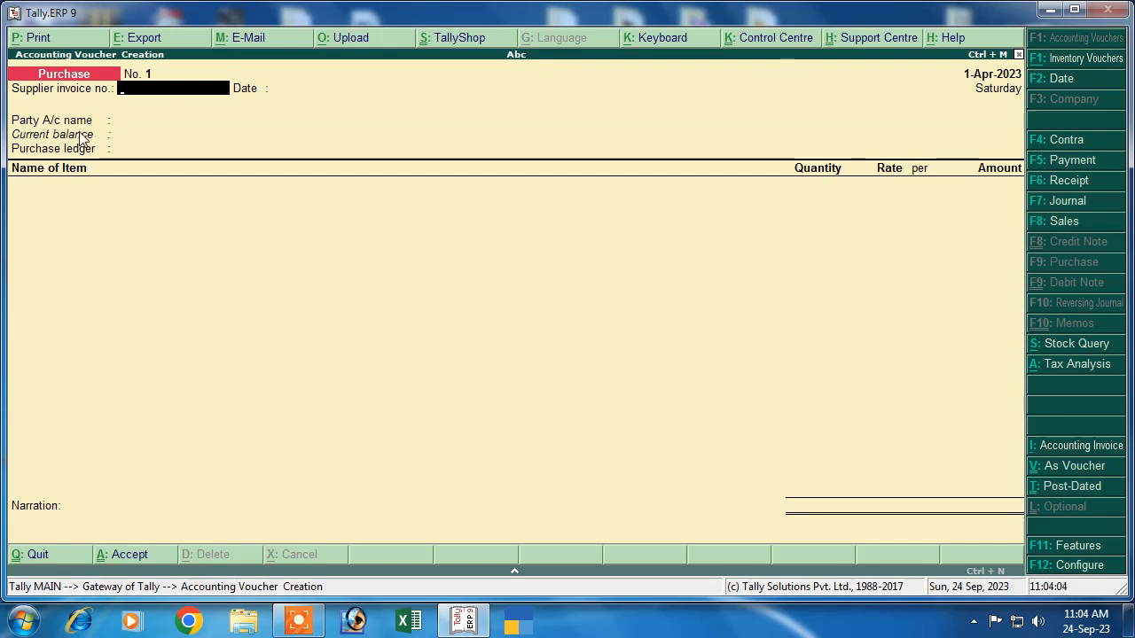
type("022")
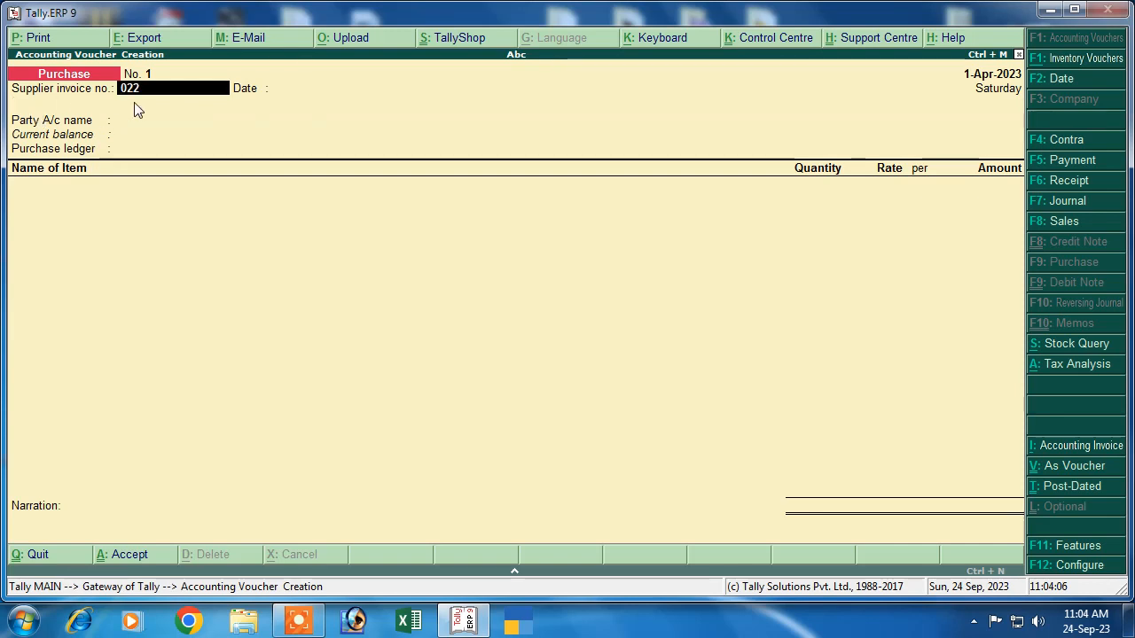
key("Return")
key("Return")
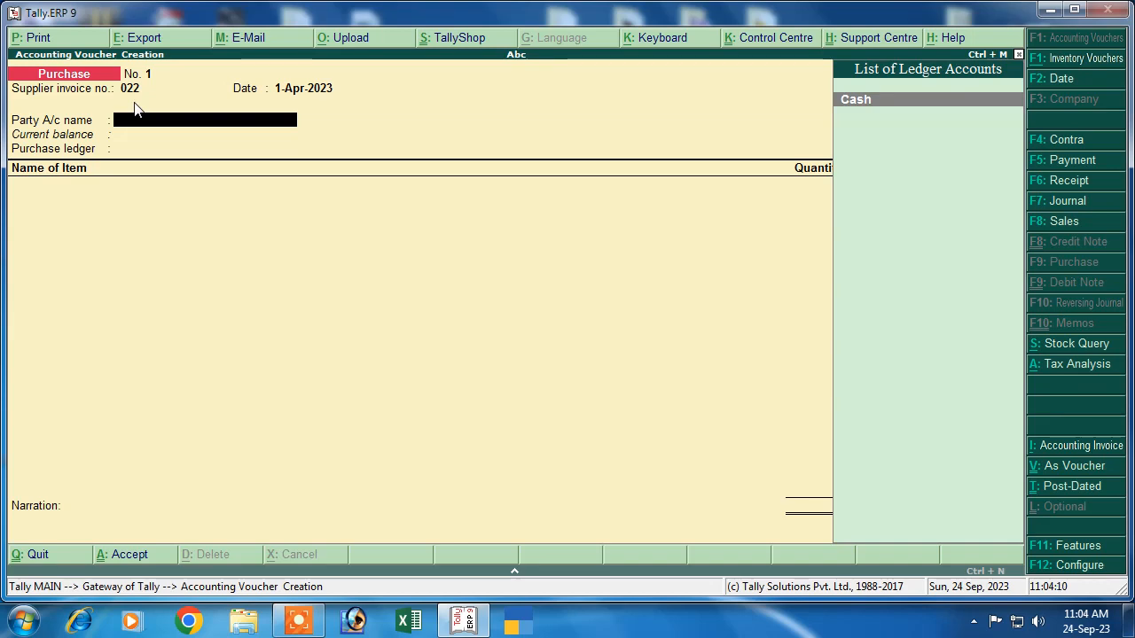
Step: Create the party ledger Ravi Pvt under Sundry Creditors with state Gujarat
key("alt+c")
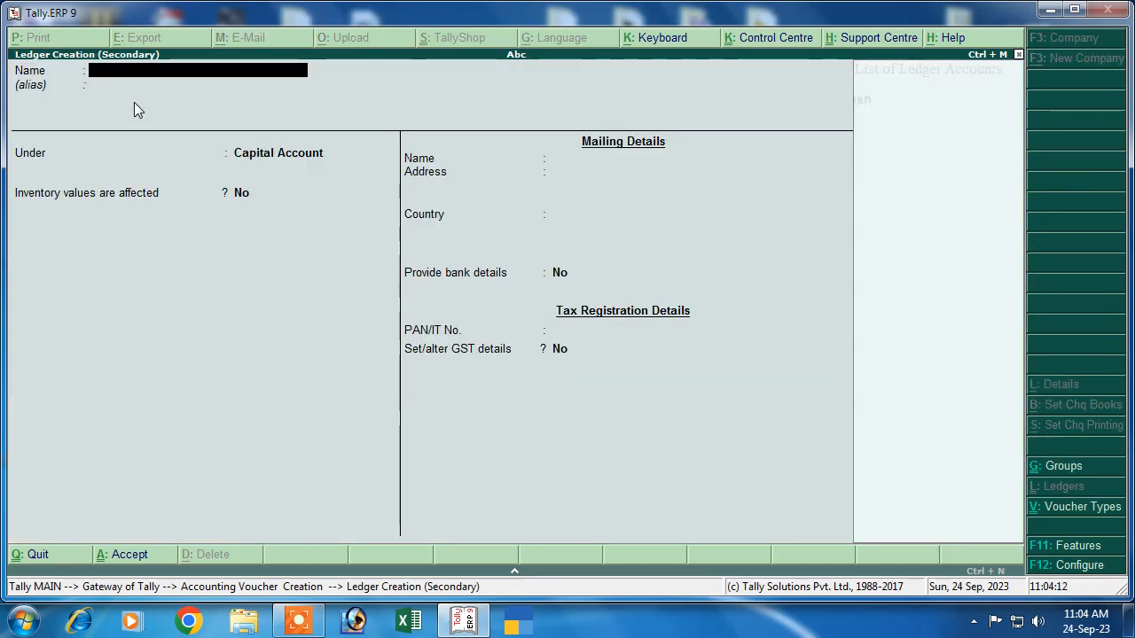
type("Ravi Pvt")
key("Return")
key("Return")
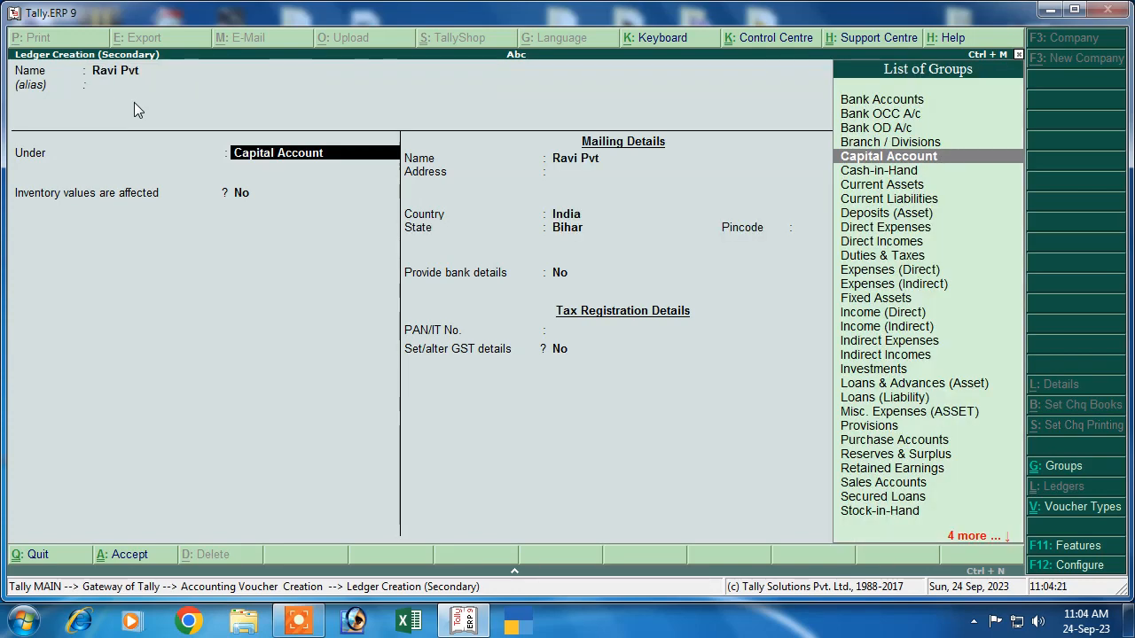
type("S")
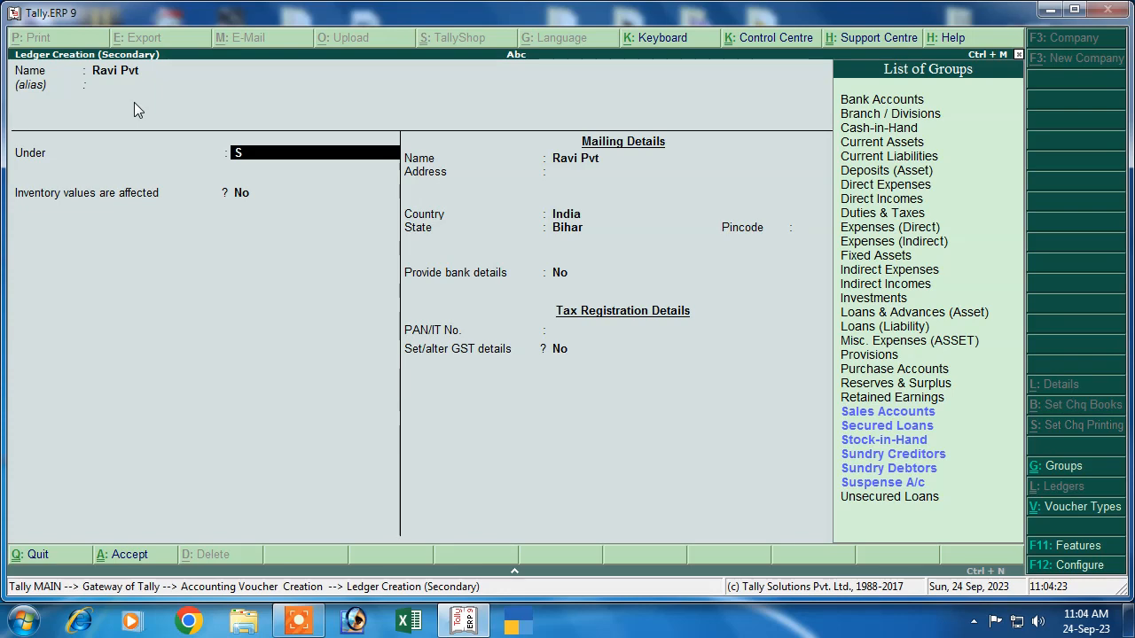
key("Down")
key("Down")
key("Down")
key("Down")
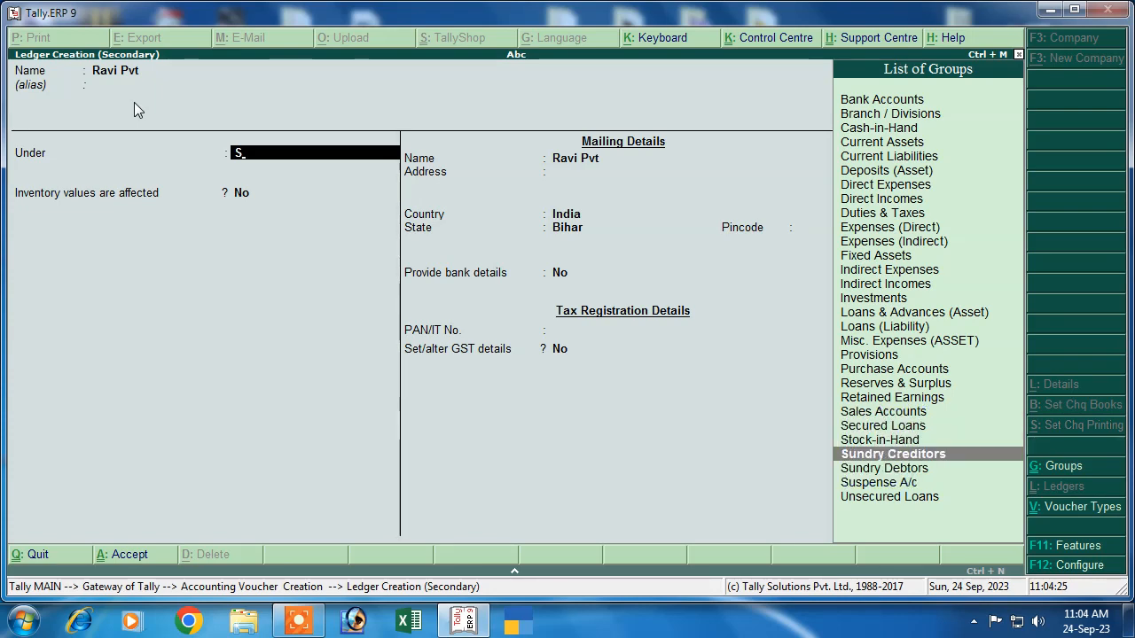
key("Return")
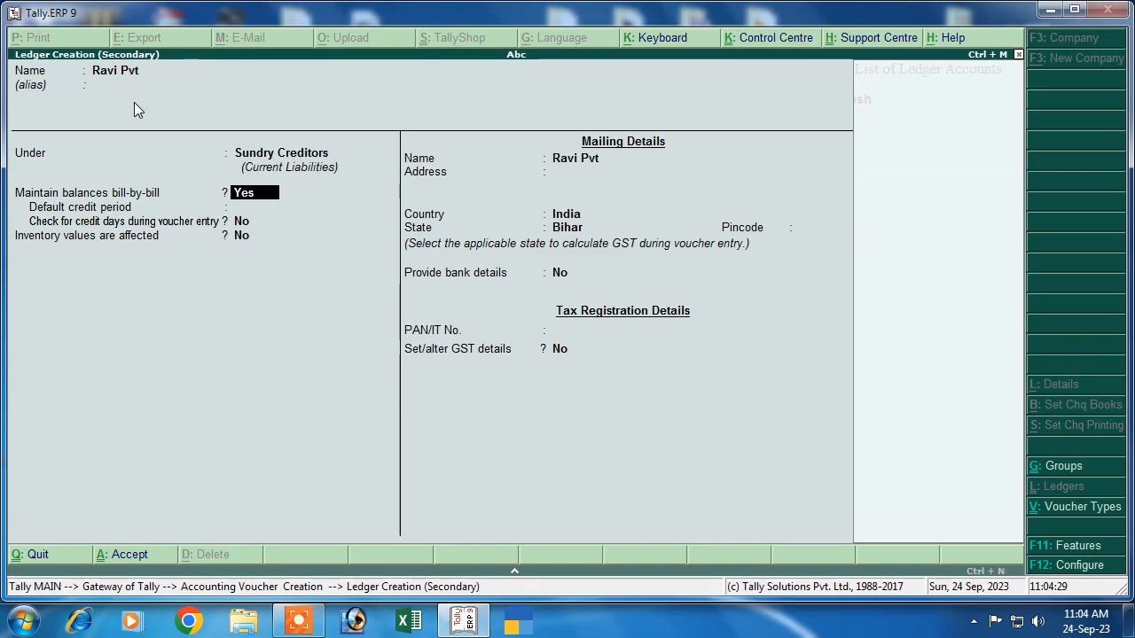
key("Return")
key("Return")
key("Return")
key("Return")
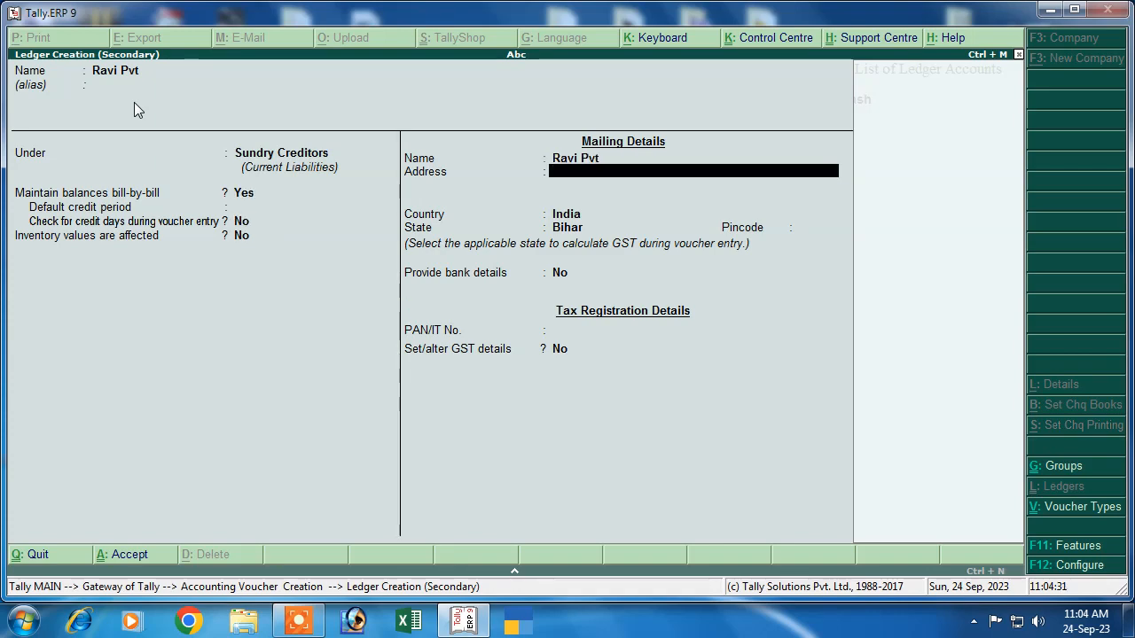
key("Return")
key("Return")
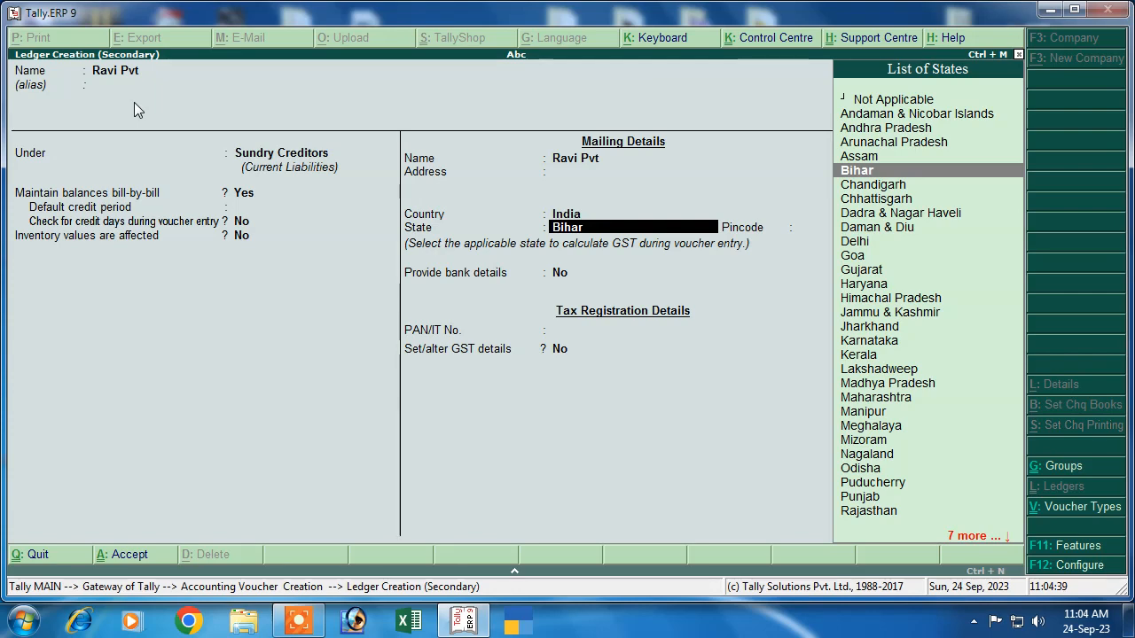
key("Down")
key("Down")
key("Down")
key("Down")
key("Down")
key("Down")
key("Down")
key("Down")
key("Up")
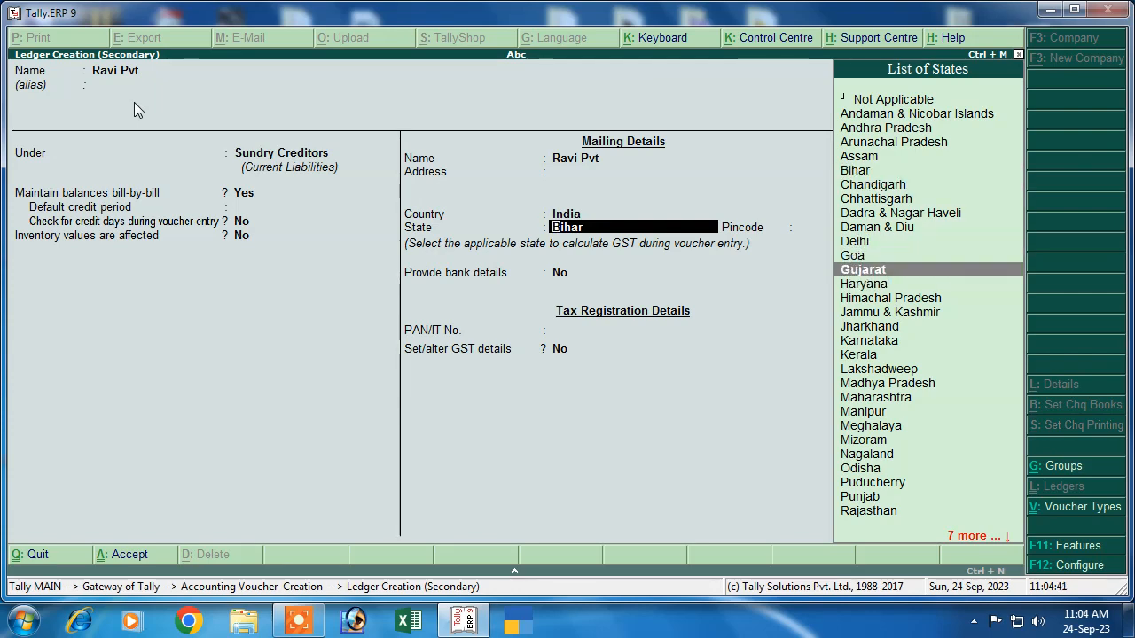
key("Return")
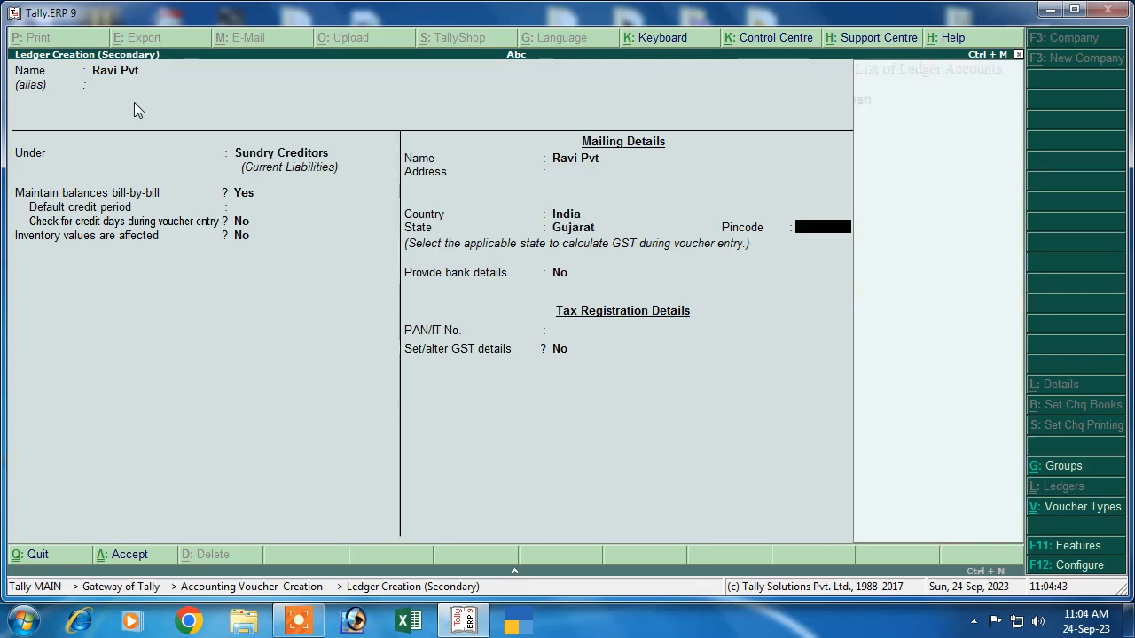
key("Return")
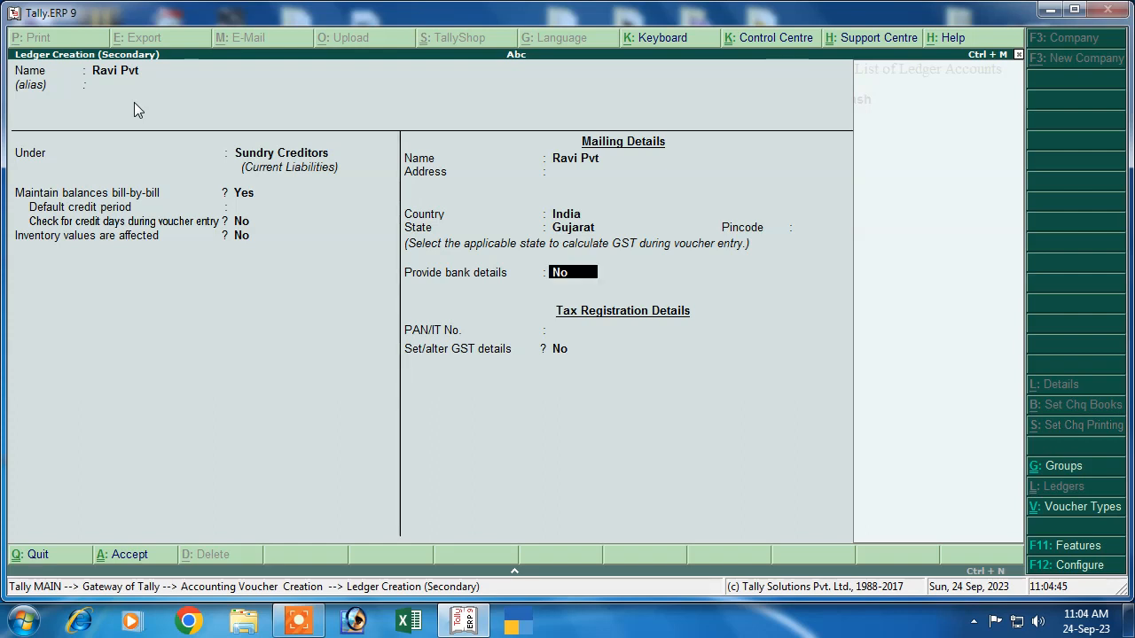
key("Return")
key("Return")
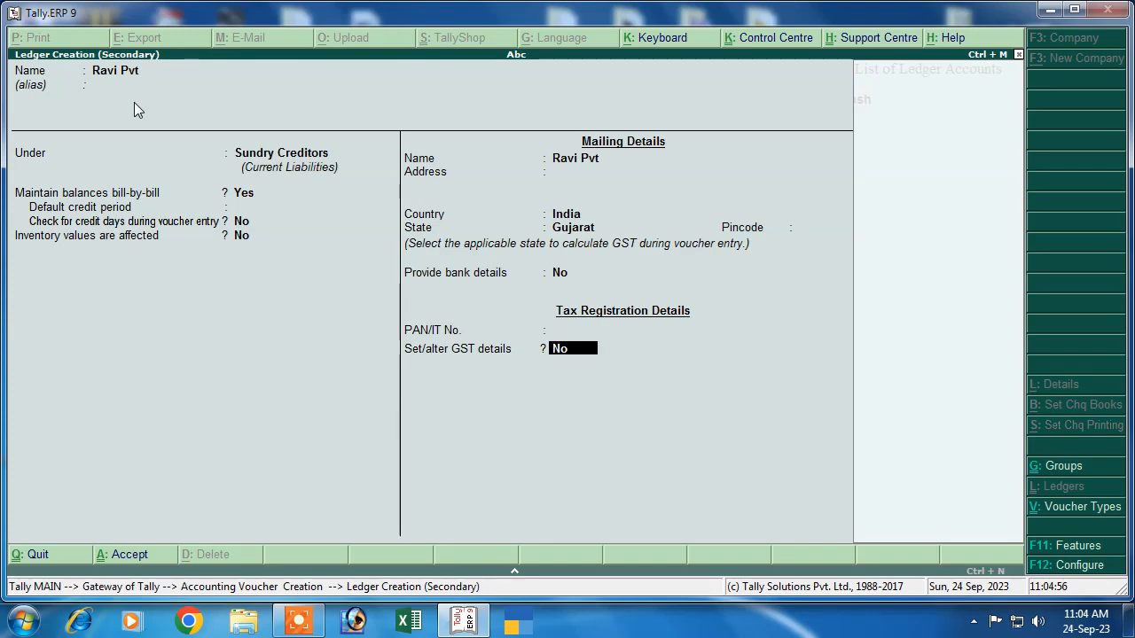
Step: Set Ravi Pvt's GST details to Regular, party type Not Applicable, and enter its GSTIN
key("y")
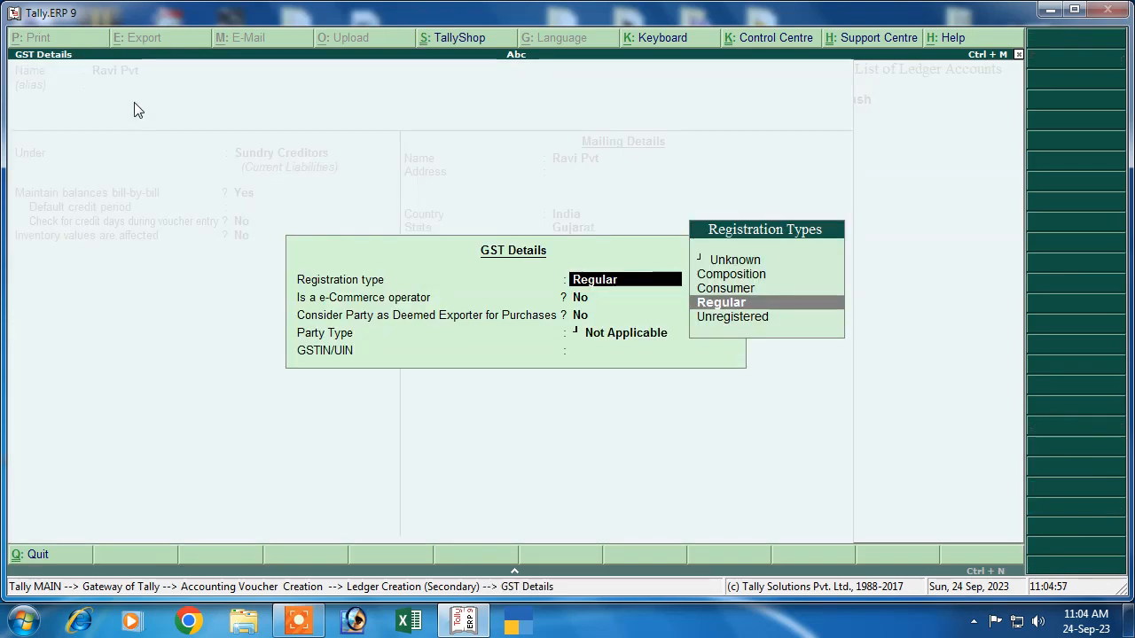
key("Return")
key("Return")
key("Return")
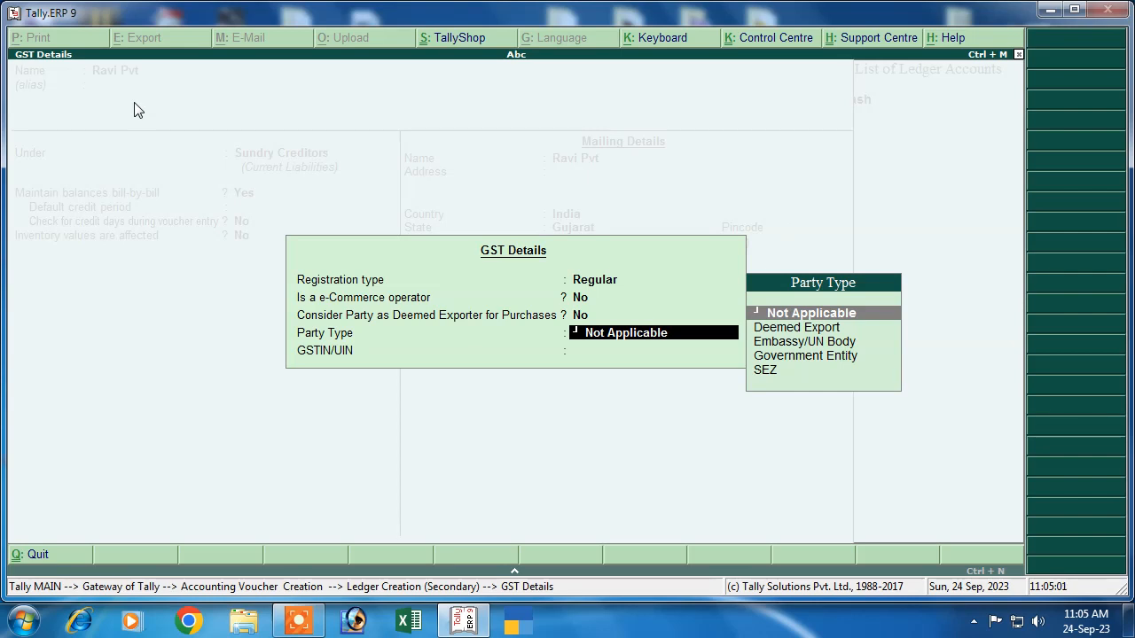
key("Return")
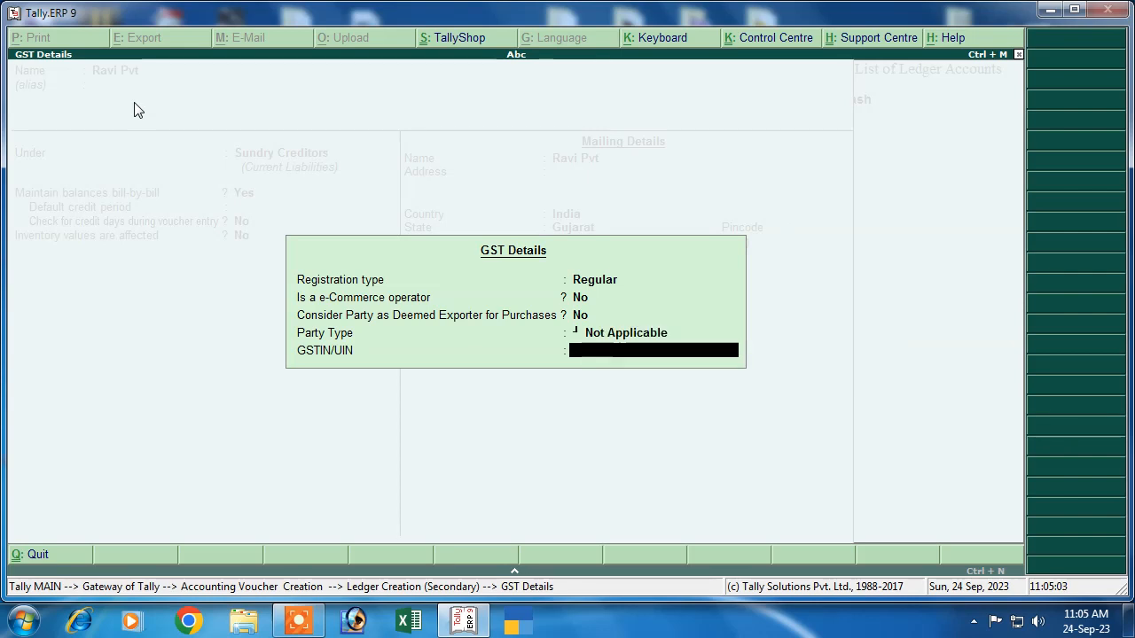
type("SDS564D65S4A")
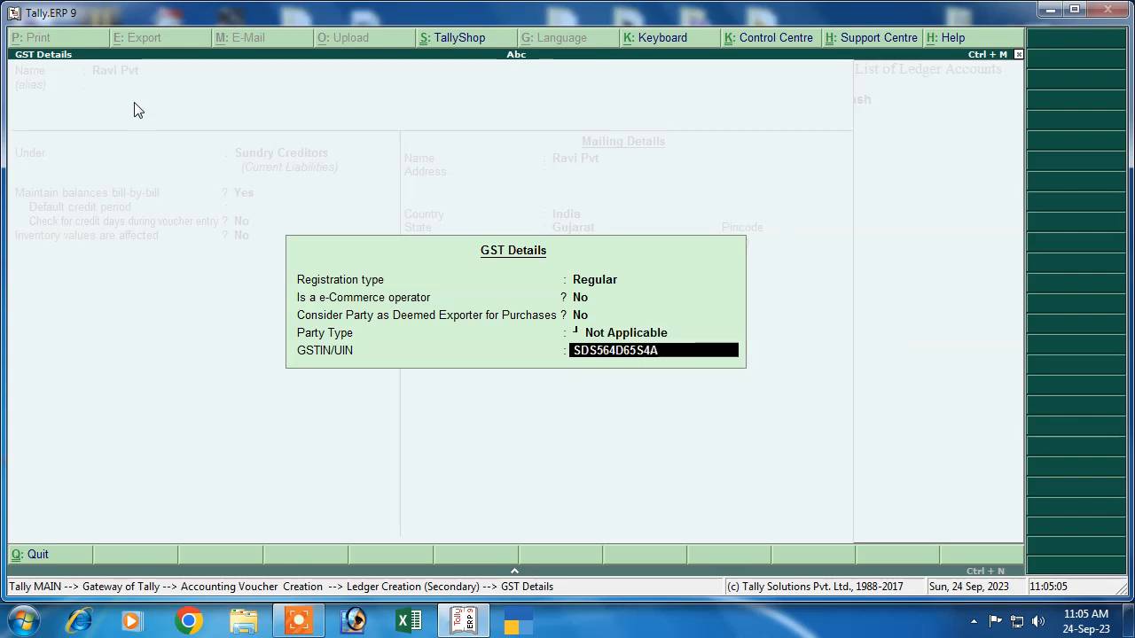
type("AA")
key("Return")
key("Return")
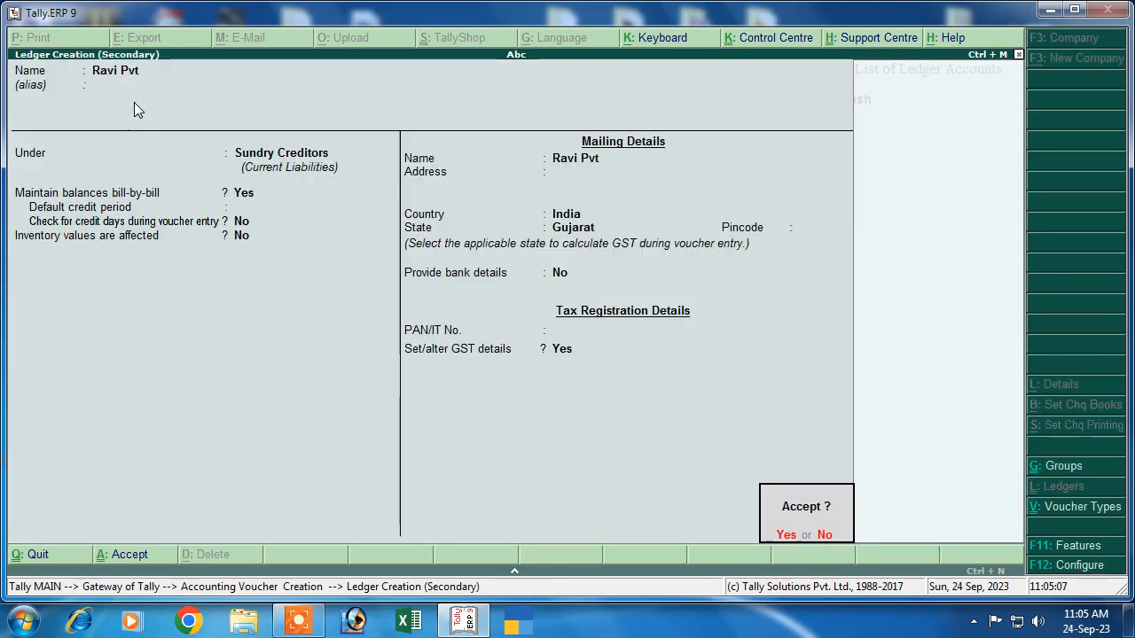
Step: Save the Ravi Pvt ledger and confirm the party details with state Gujarat
key("Return")
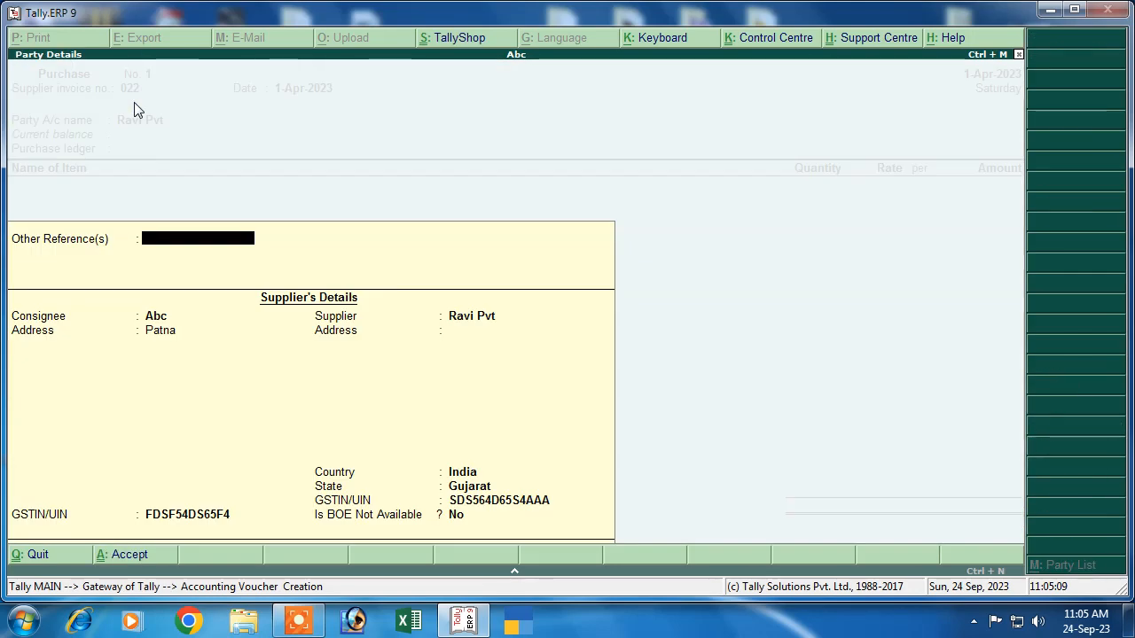
key("Return")
key("Return")
key("Return")
key("Return")
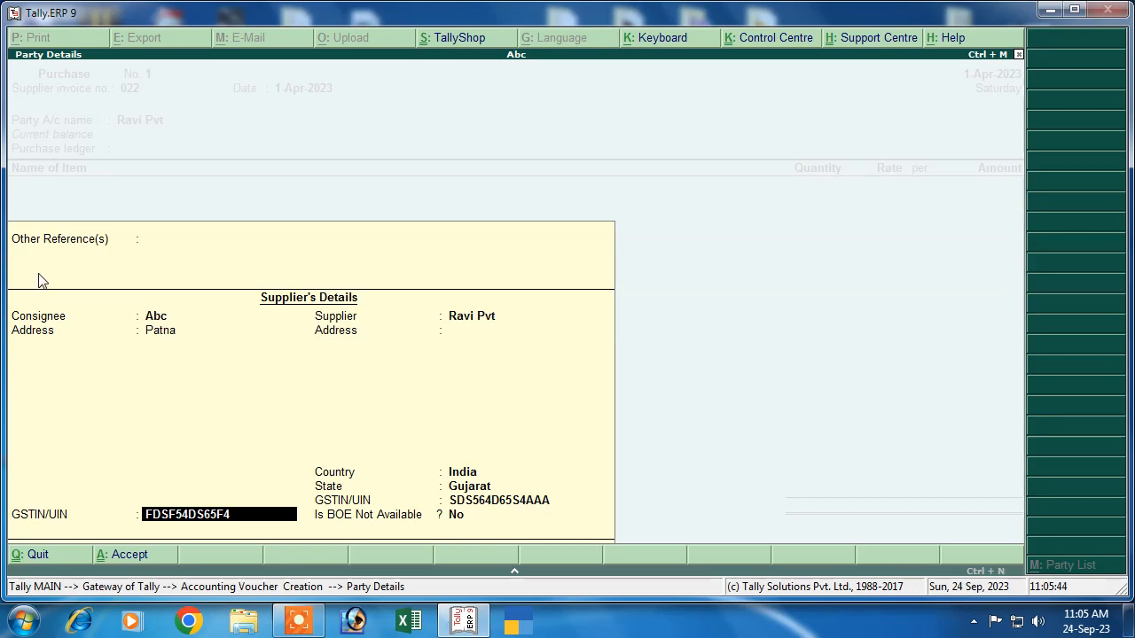
key("Return")
key("Return")
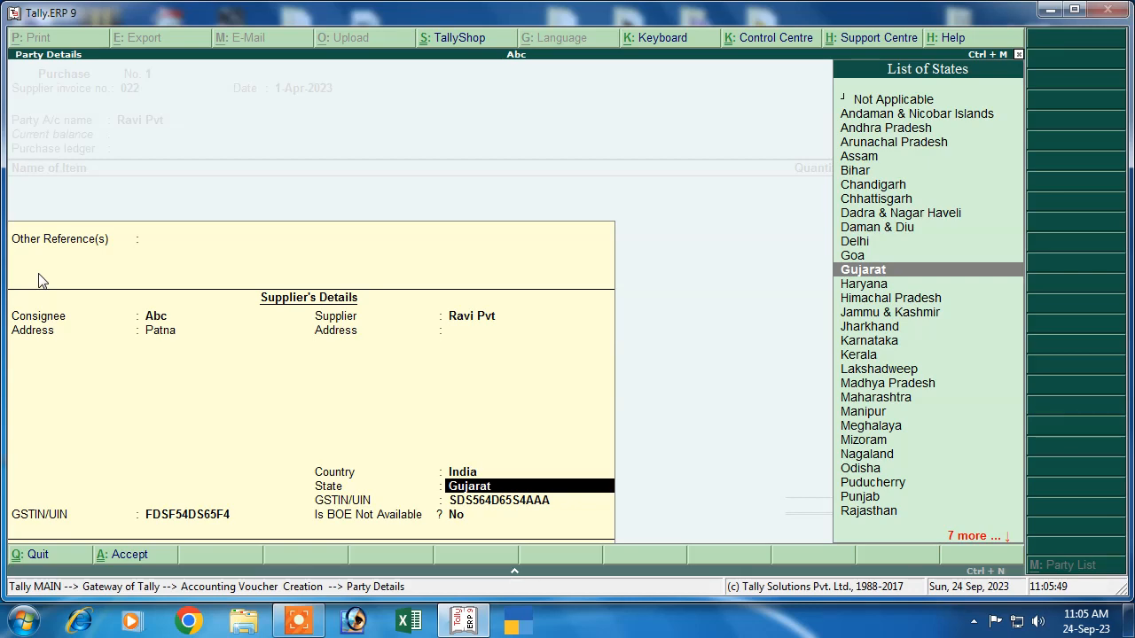
key("Return")
key("Return")
key("Return")
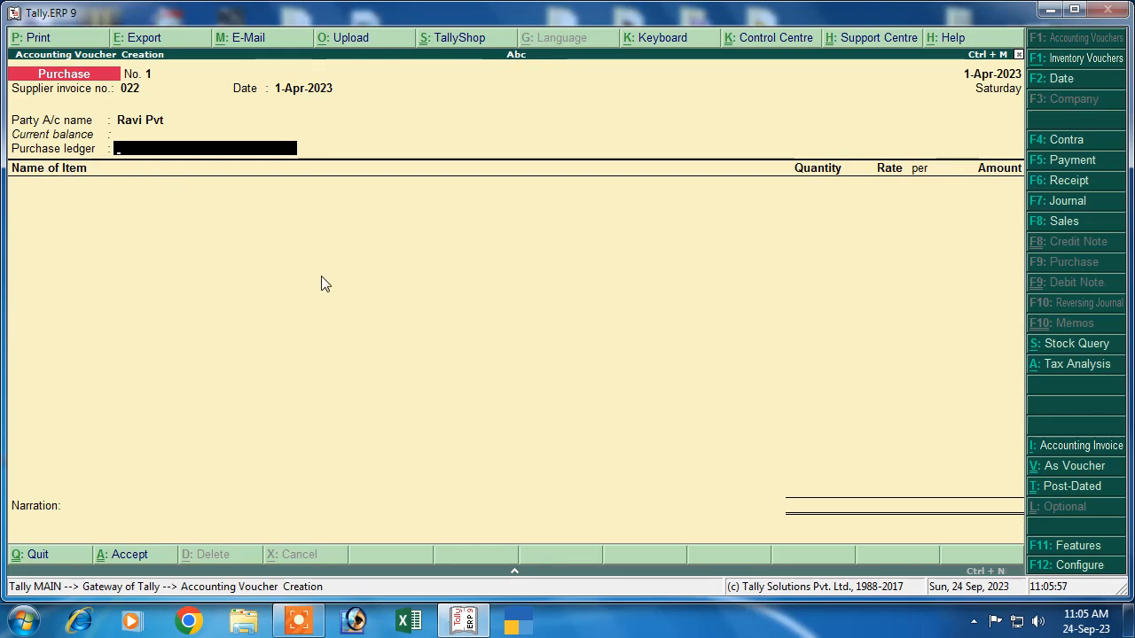
Step: Create a new ledger named Purchase under Purchase Accounts
key("alt+c")
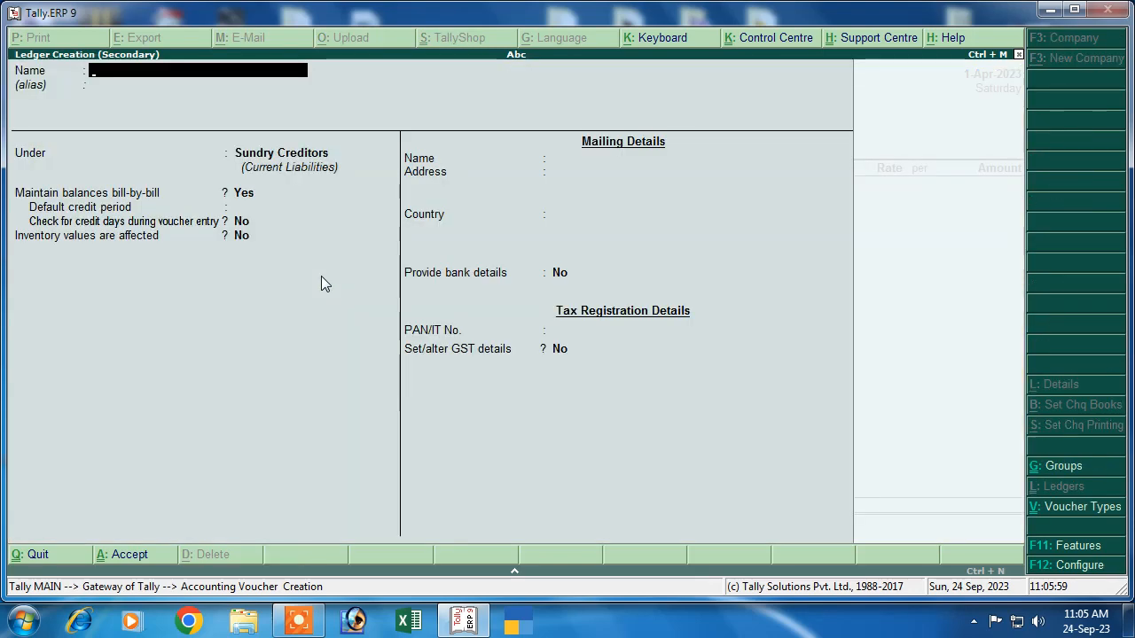
type("Pue")
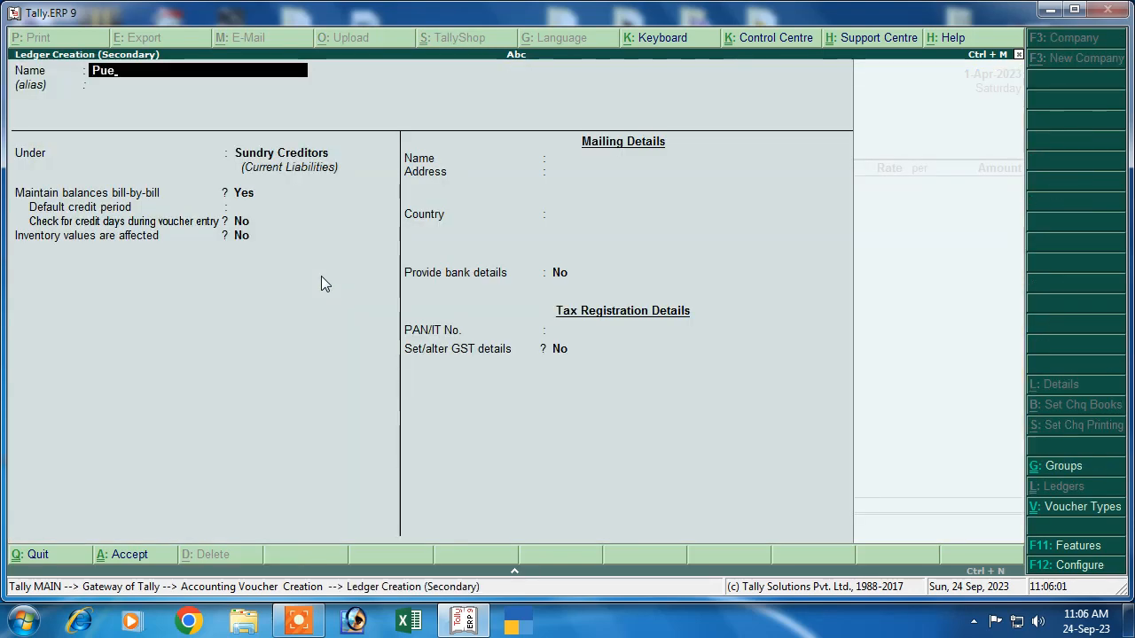
key("BackSpace")
type("rchase")
key("Return")
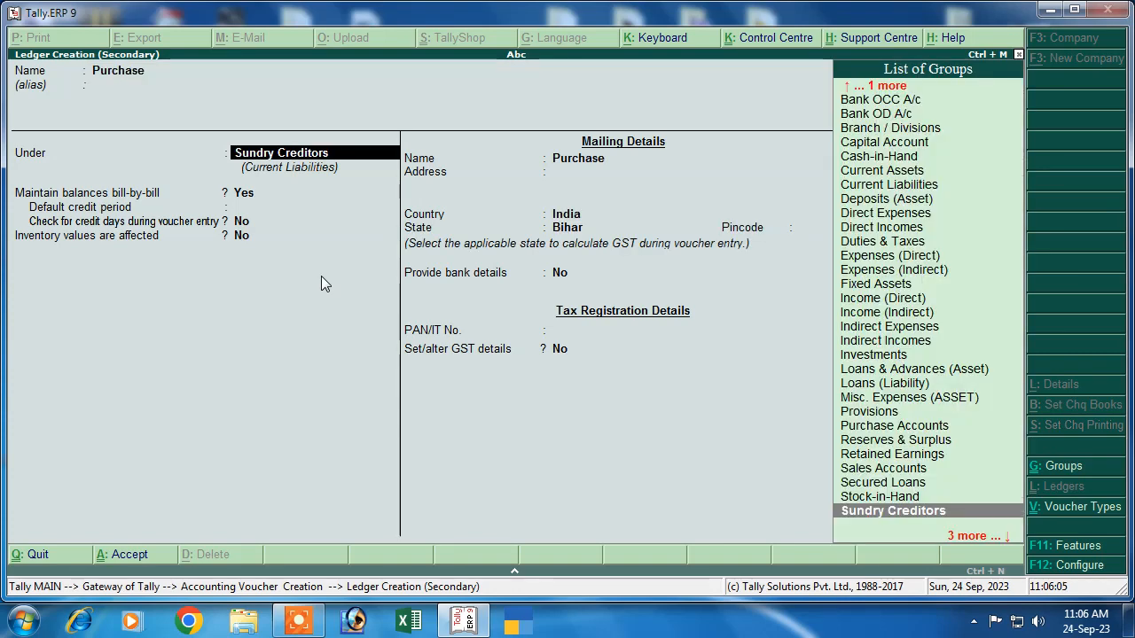
type("P")
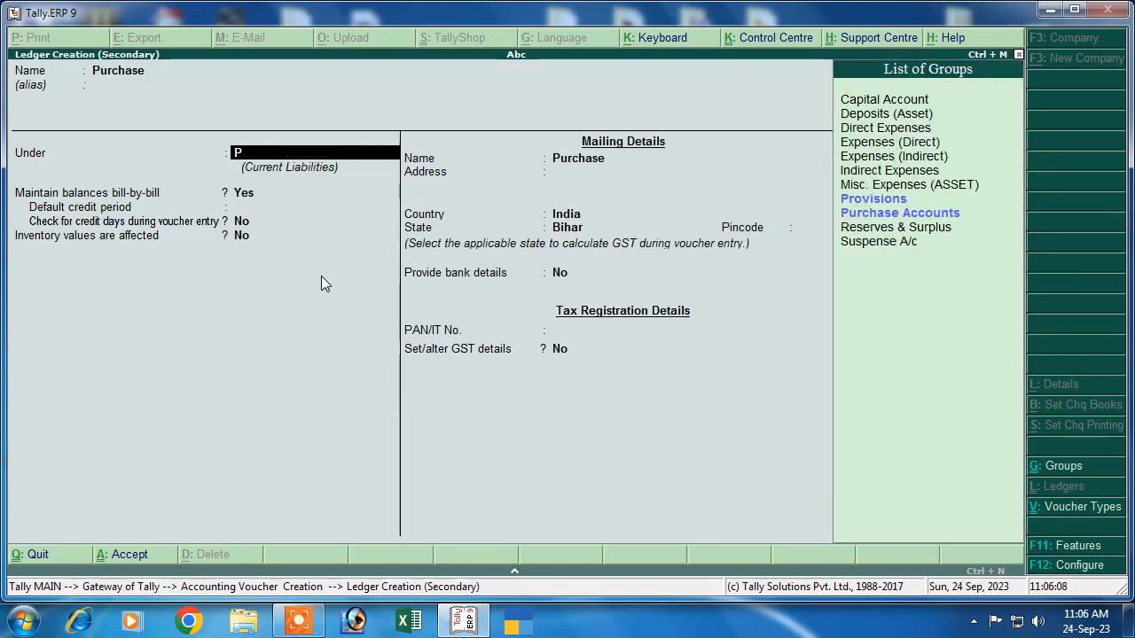
key("Down")
key("Down")
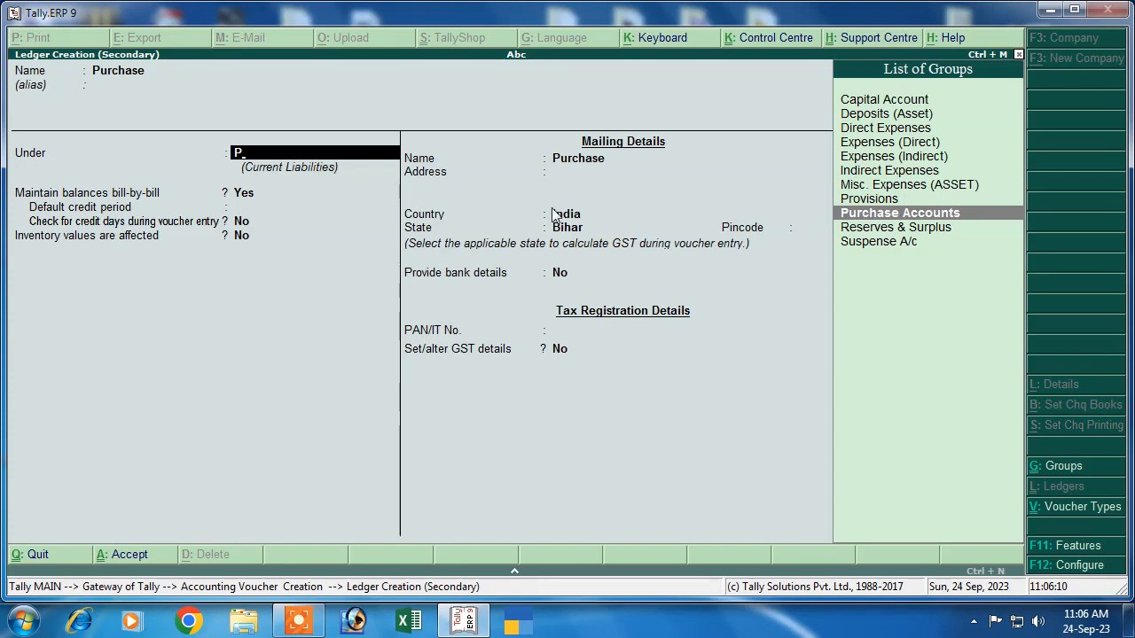
key("Return")
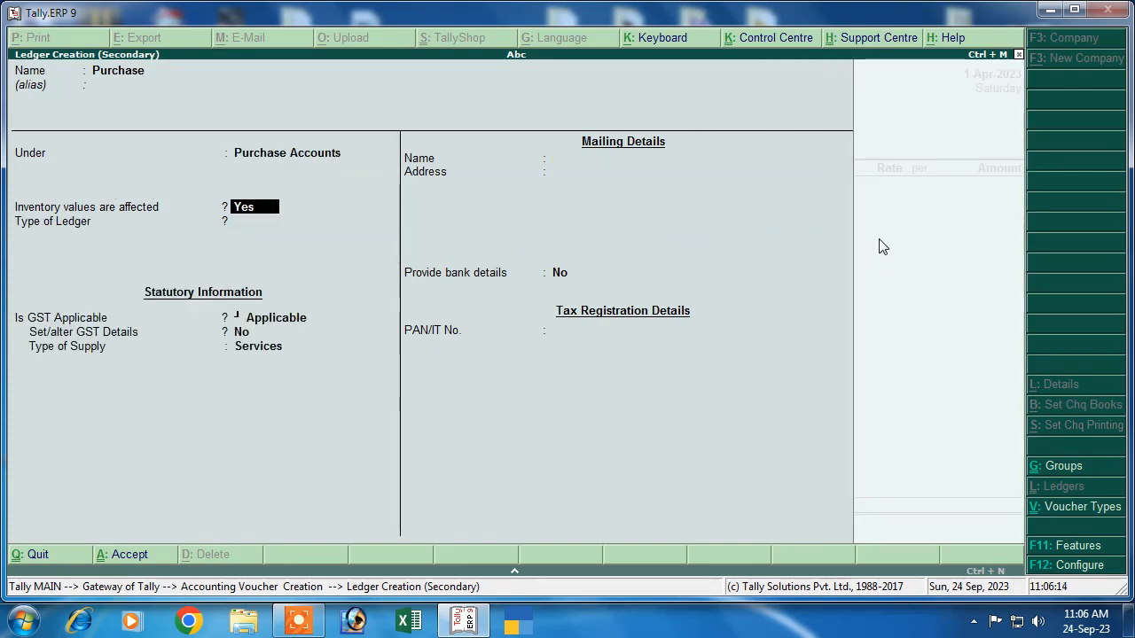
Step: Keep GST applicable, set the type of supply to Goods, and save the Purchase ledger
key("Return")
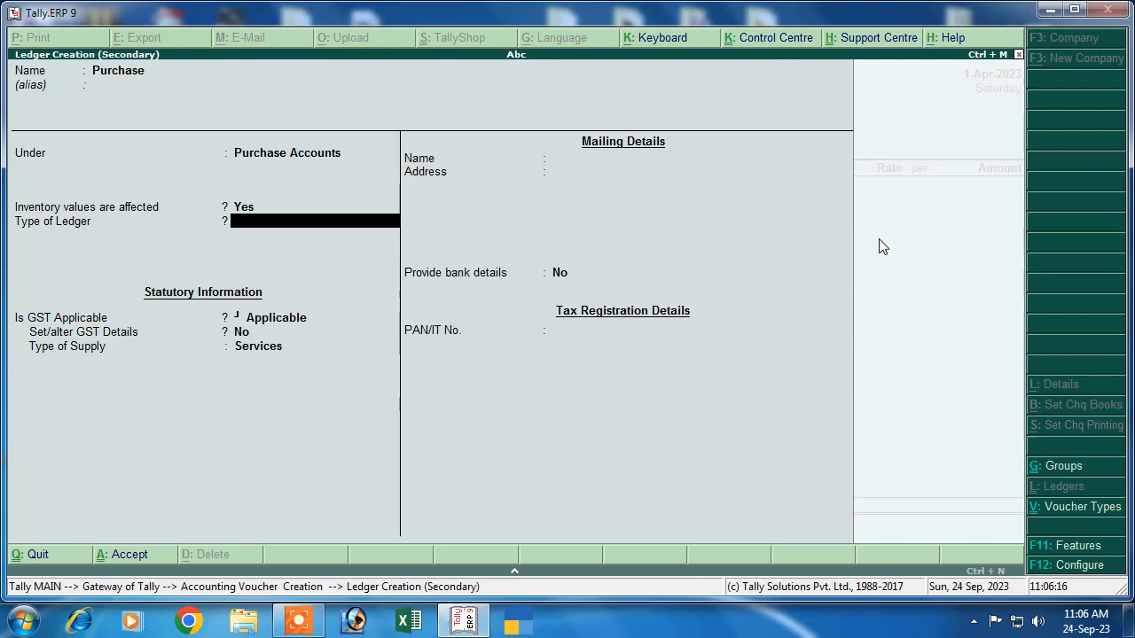
key("Return")
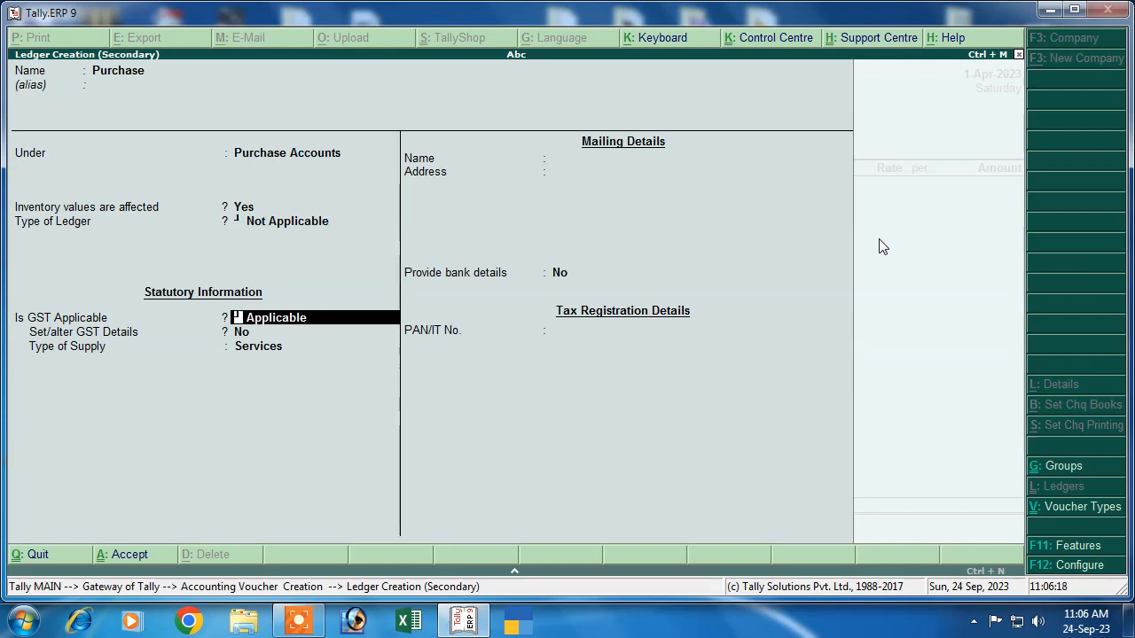
key("Return")
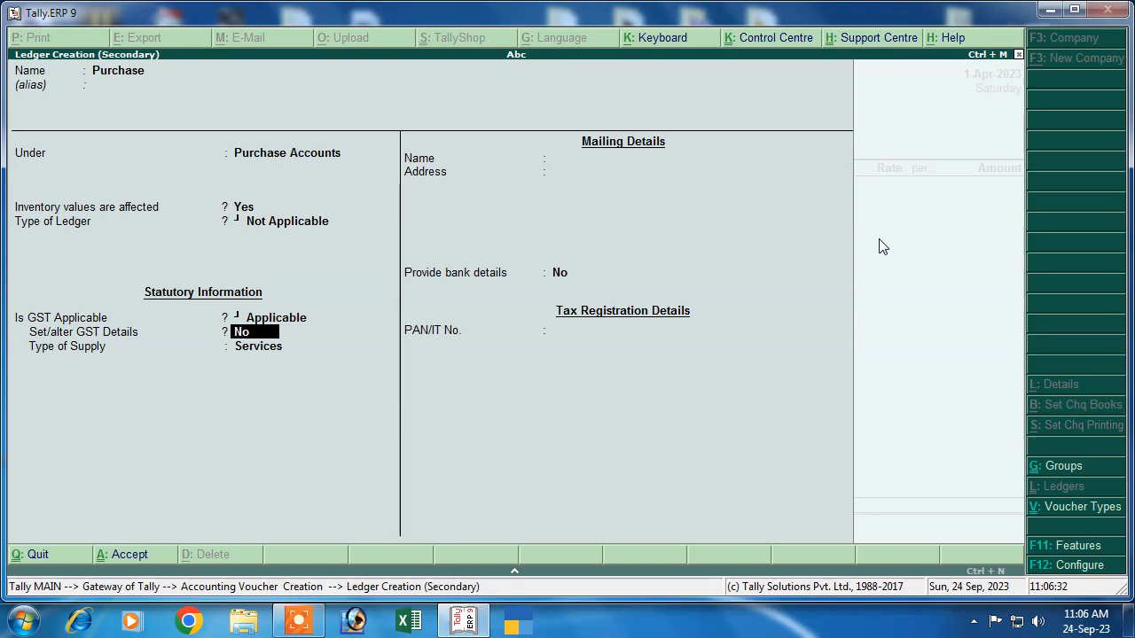
key("Return")
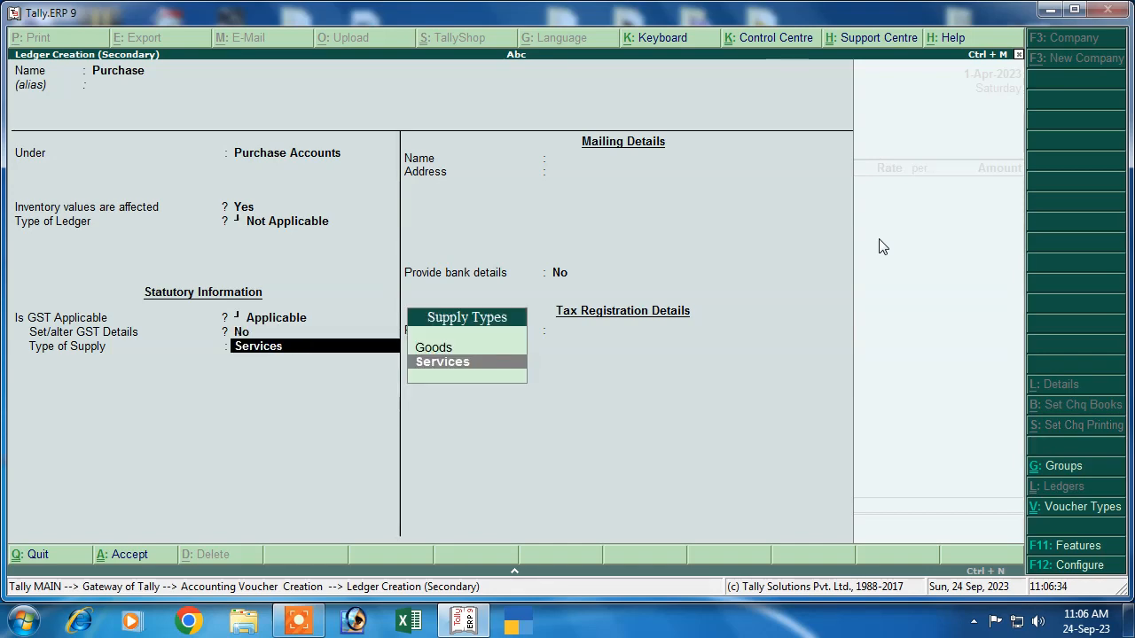
key("Up")
key("Return")
key("ctrl+a")
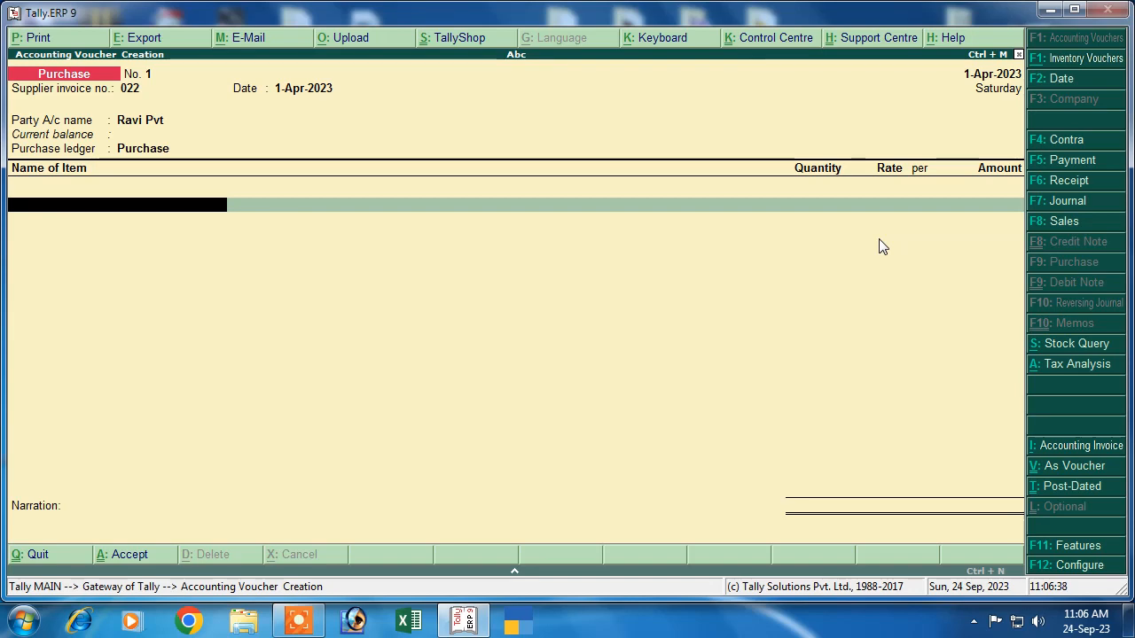
Step: Create a new stock item named Mouse, fixing the typos in the name
key("alt+c")
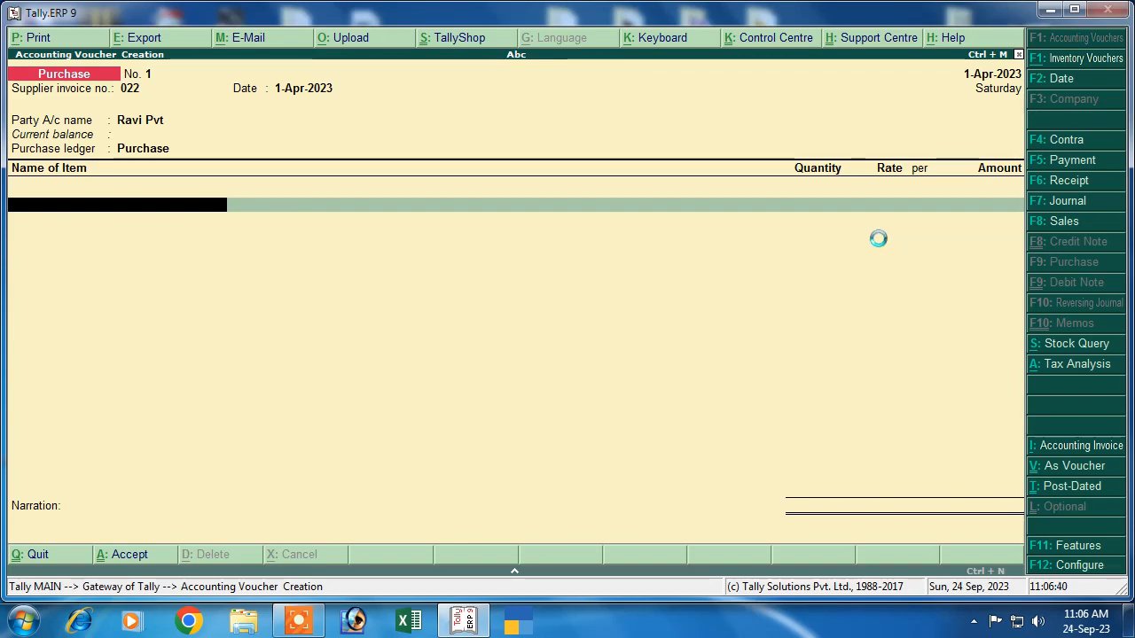
type("Mouaw")
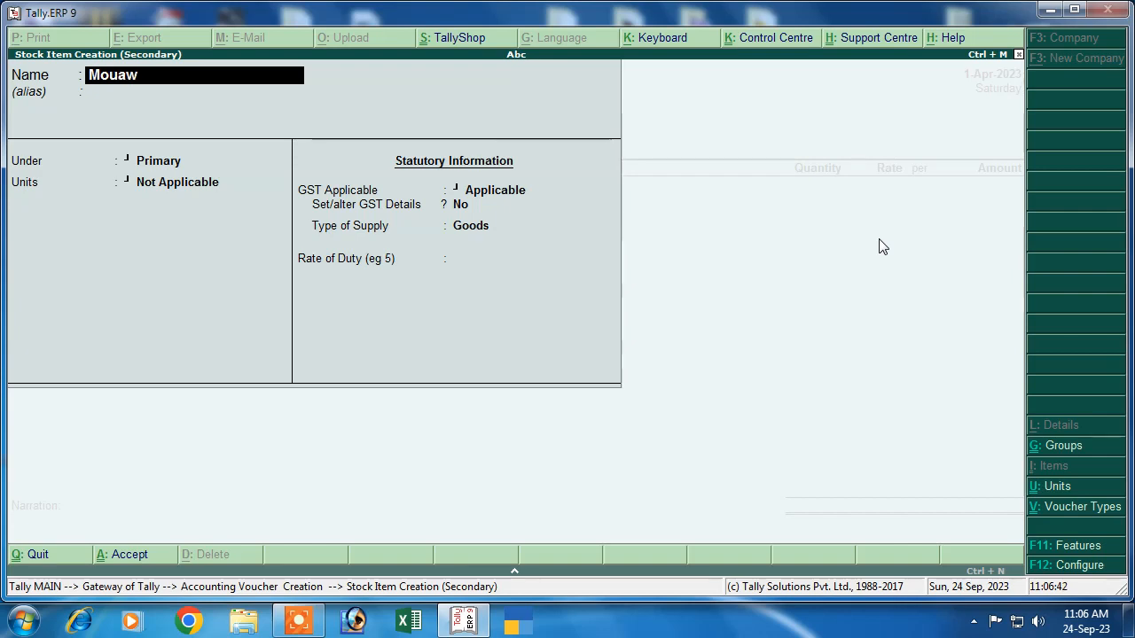
key("BackSpace")
type("w")
key("BackSpace")
key("BackSpace")
type("se")
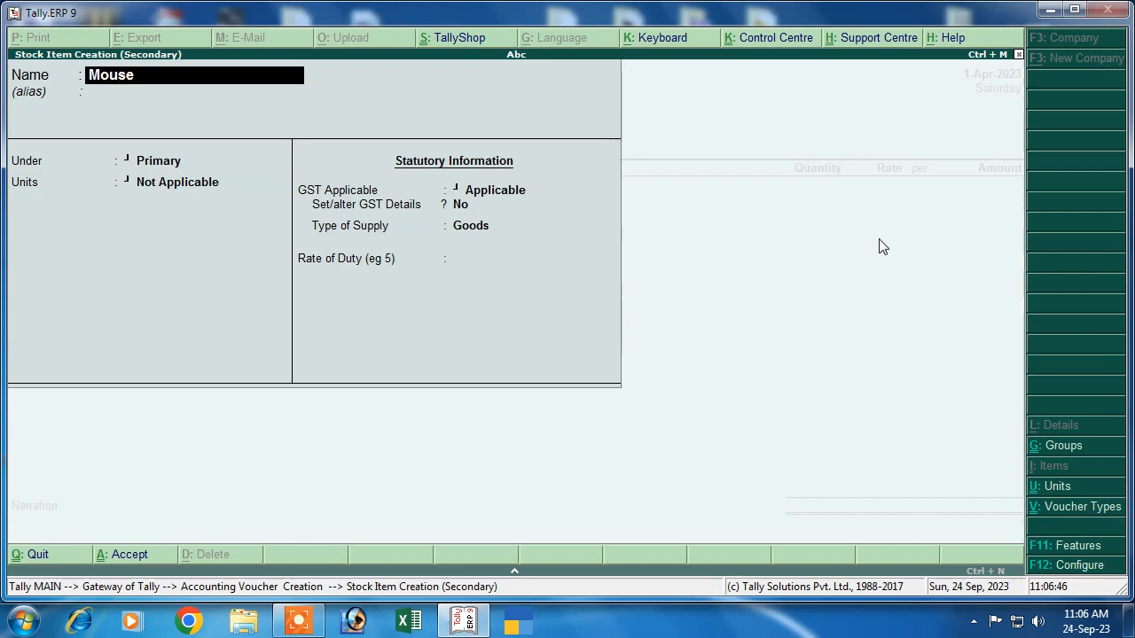
key("Return")
key("Return")
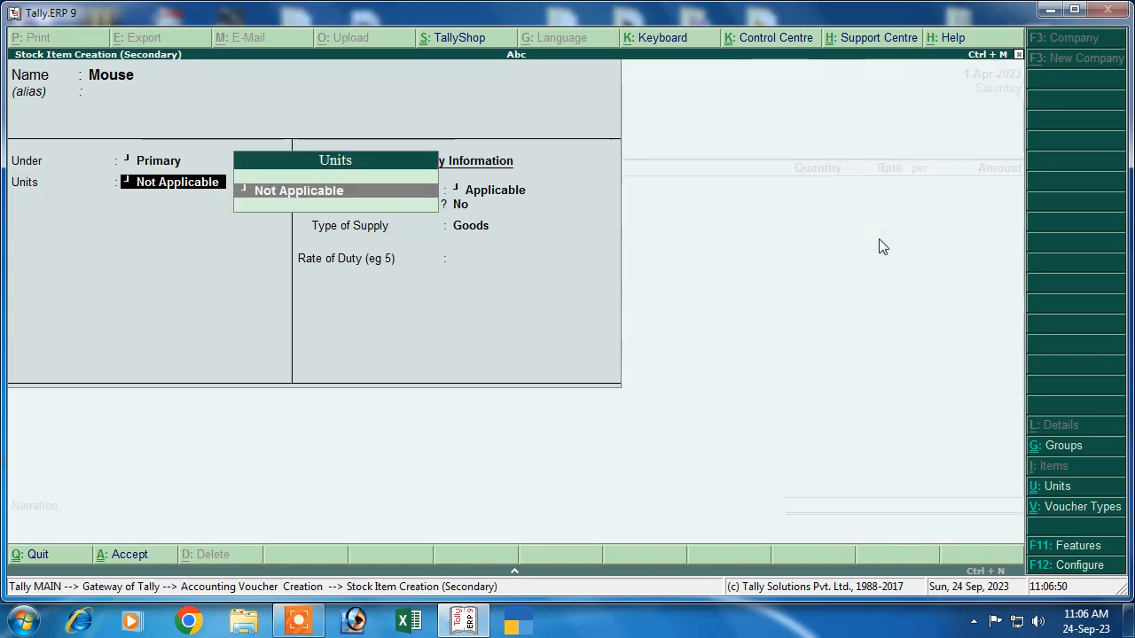
Step: Create unit pcs (Piece) with UQC PCS-PIECES and 0 decimal places
key("alt+c")
type("pca")
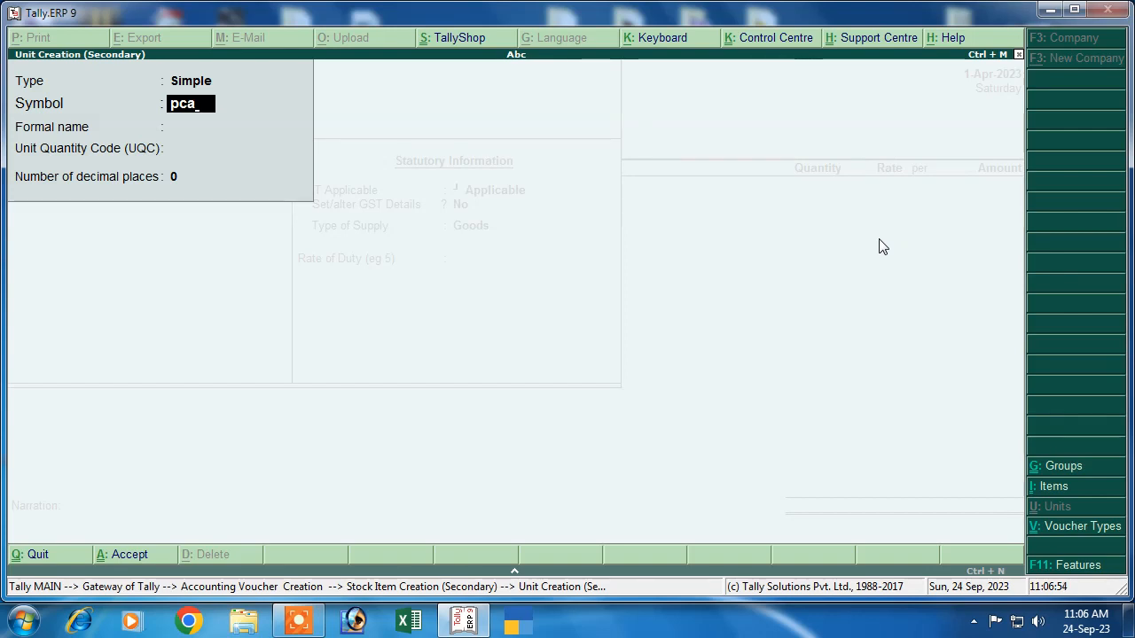
key("Return")
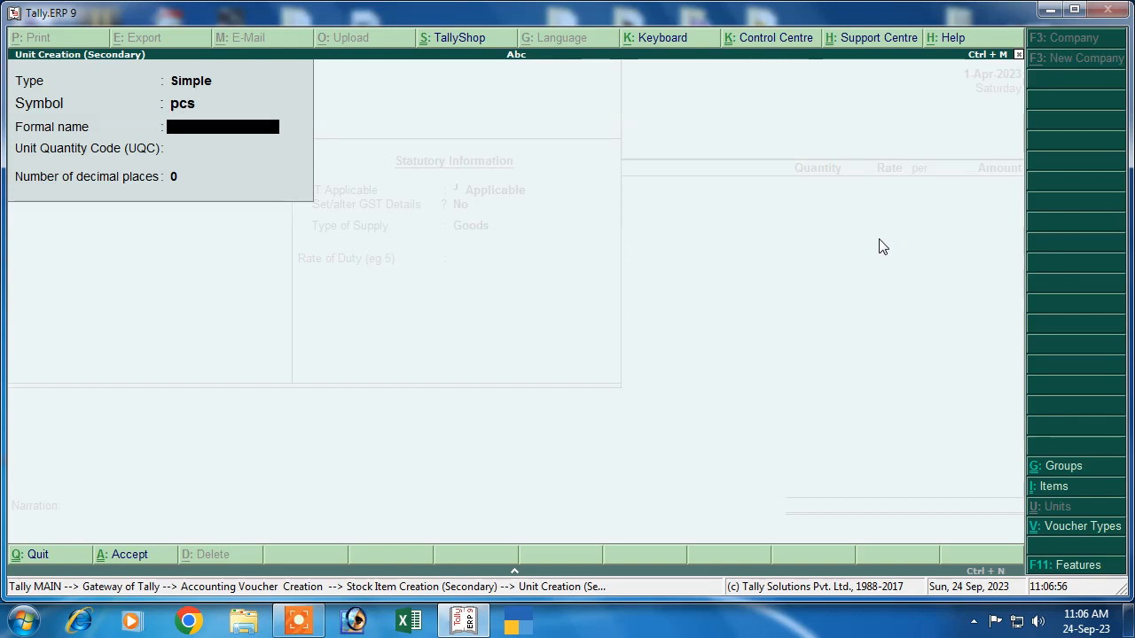
type("Piece")
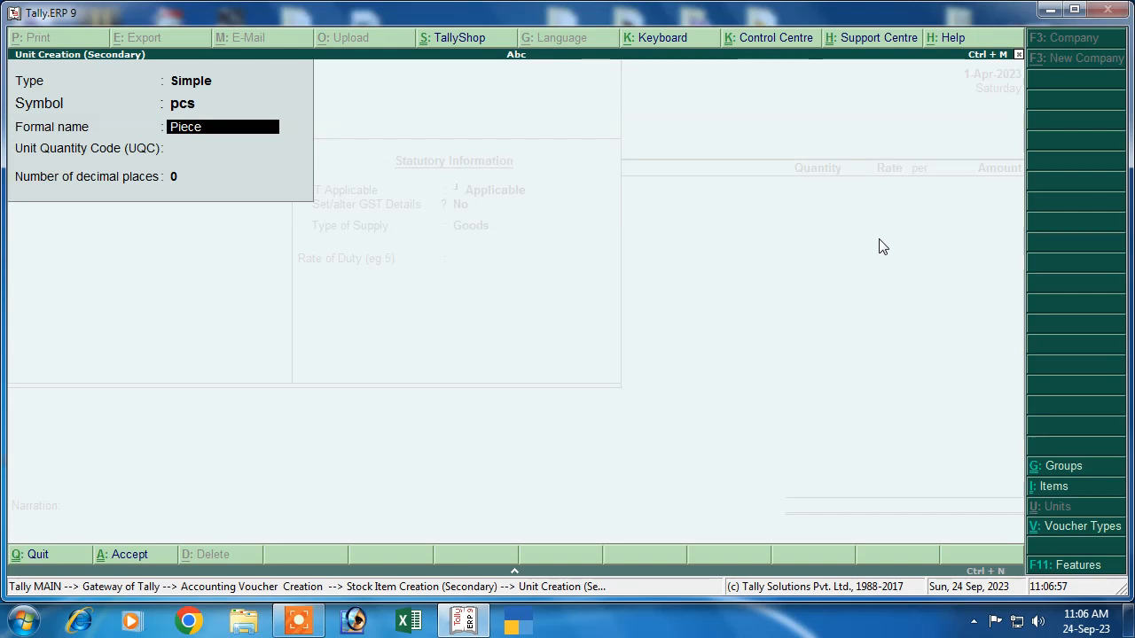
key("Return")
type("pc")
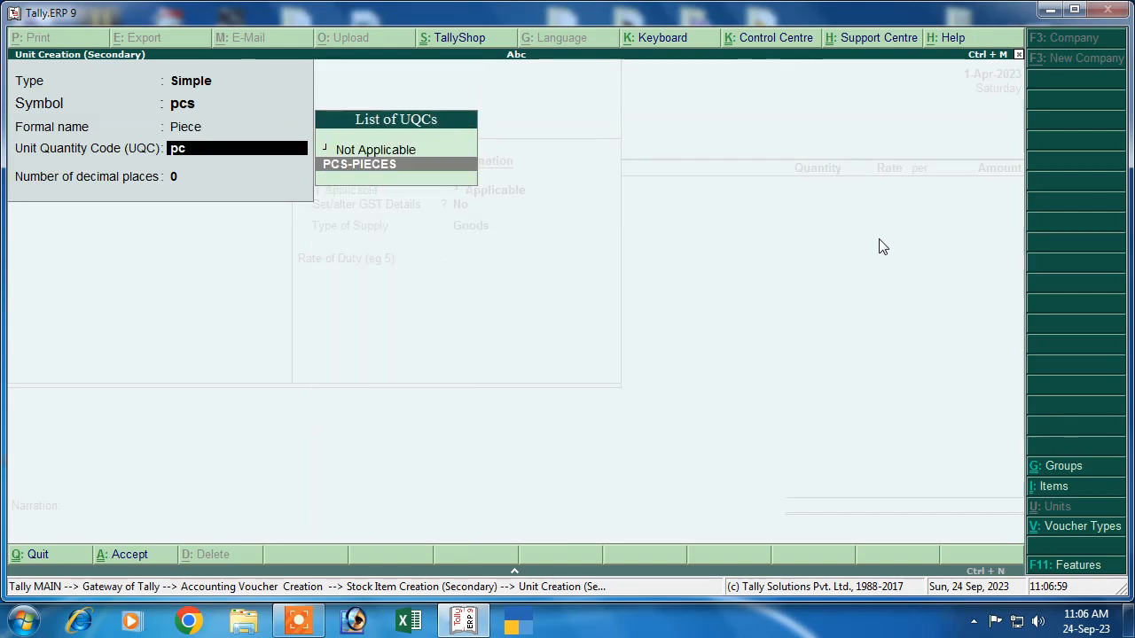
key("Return")
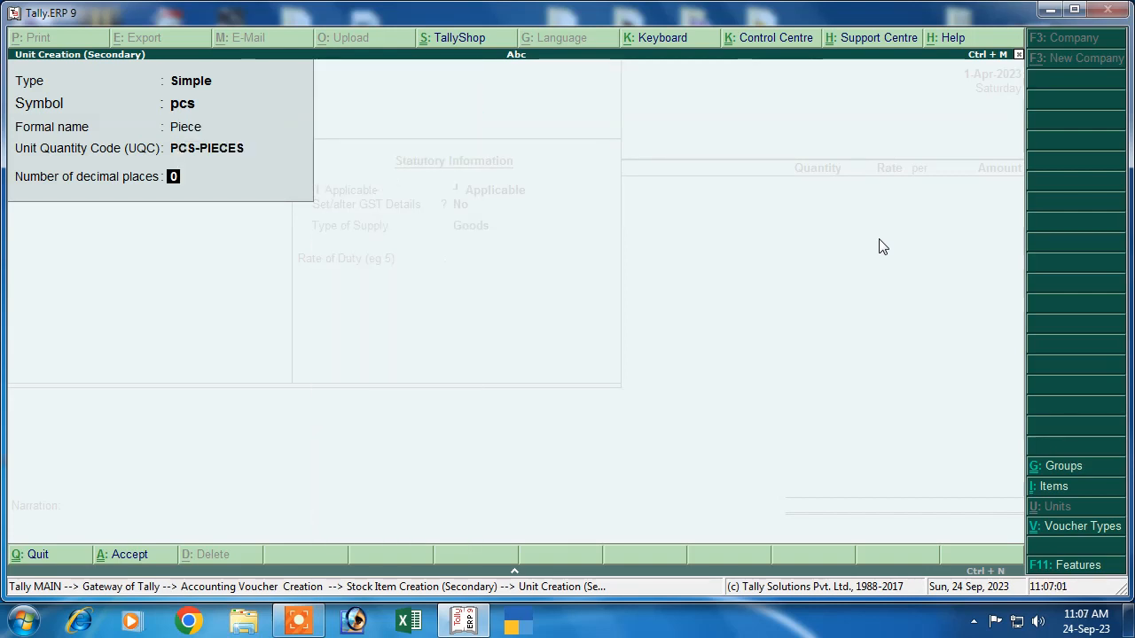
key("Return")
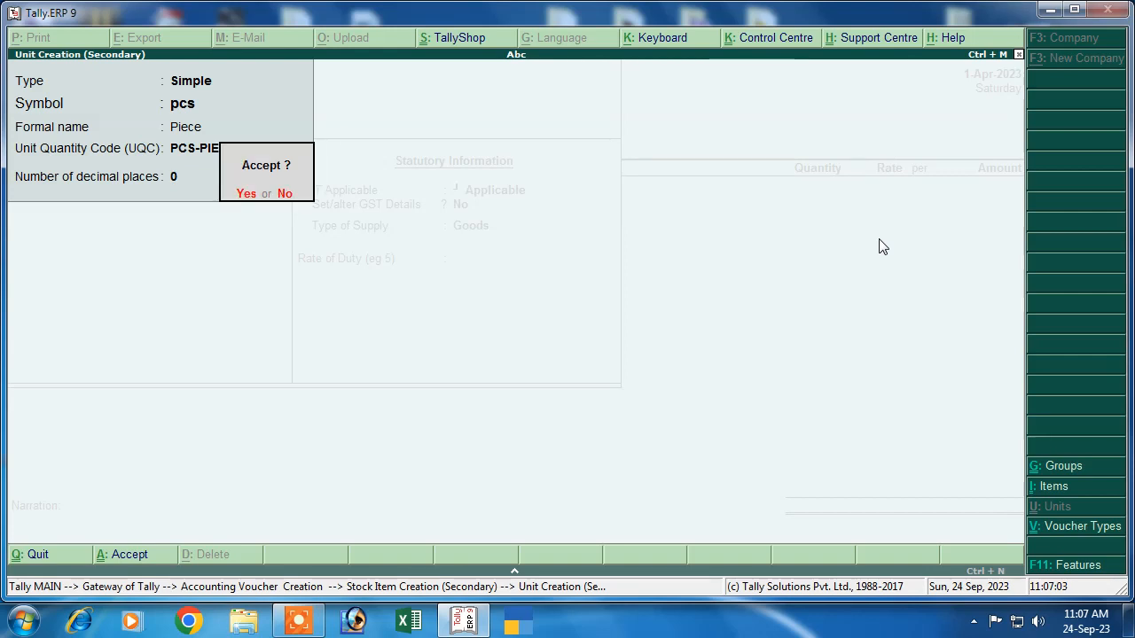
key("Return")
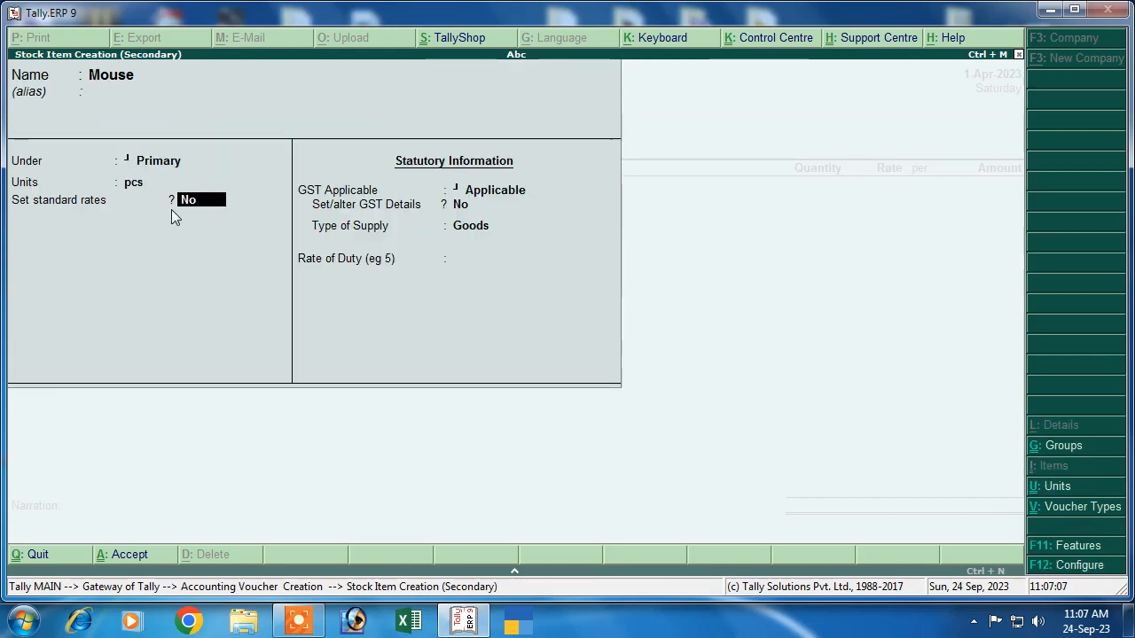
Step: Set Mouse's GST details with description Goods and HSN/SAC 78547
key("Return")
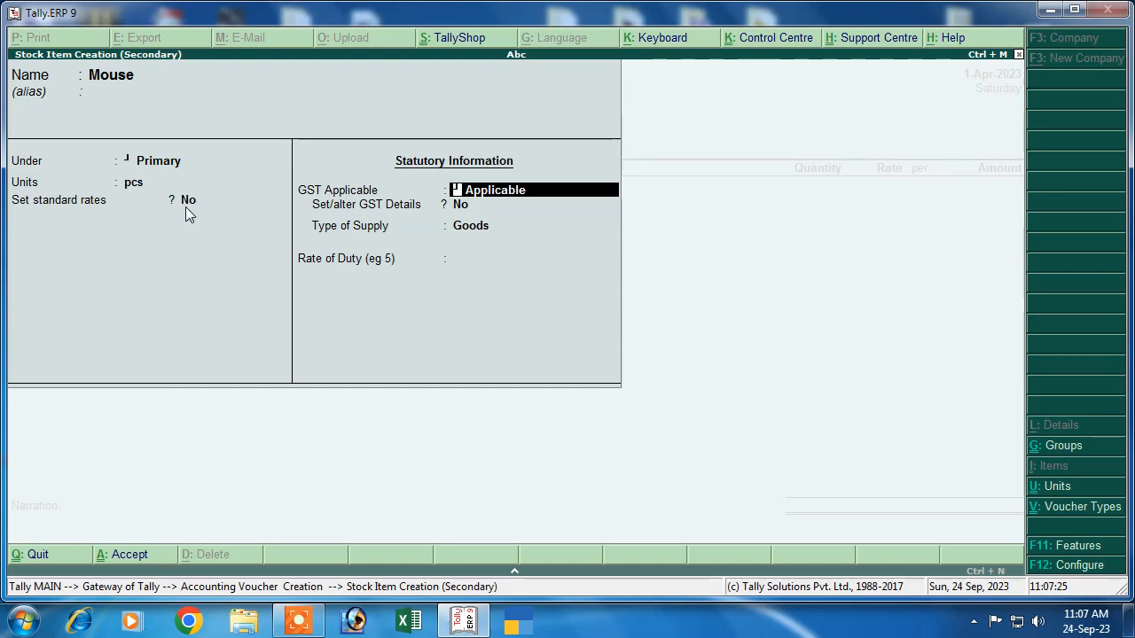
key("Return")
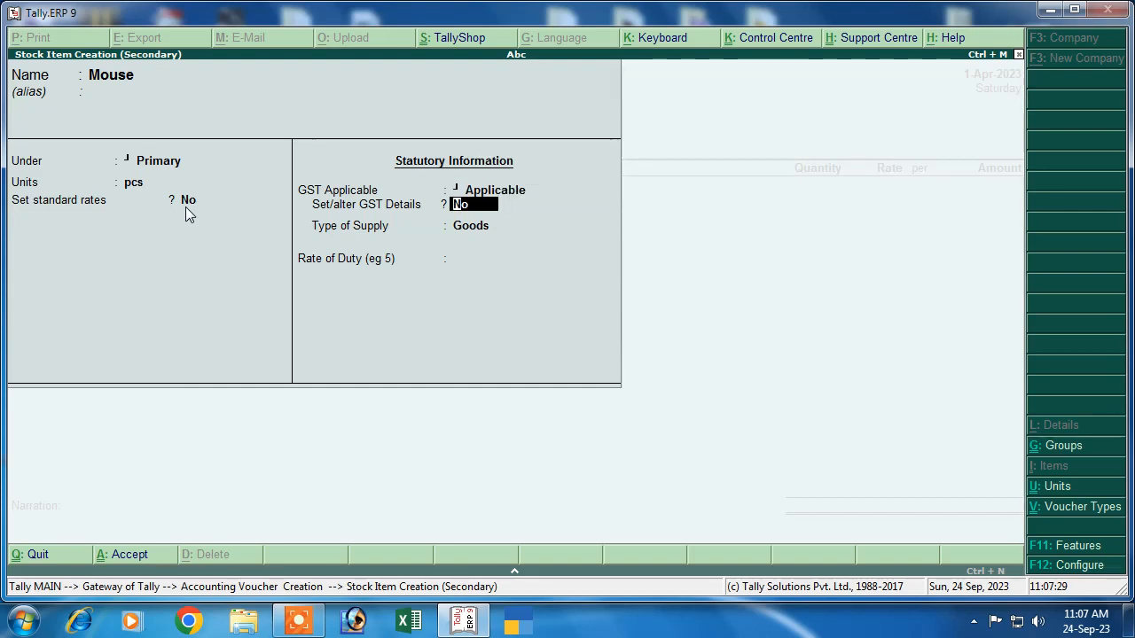
key("y")
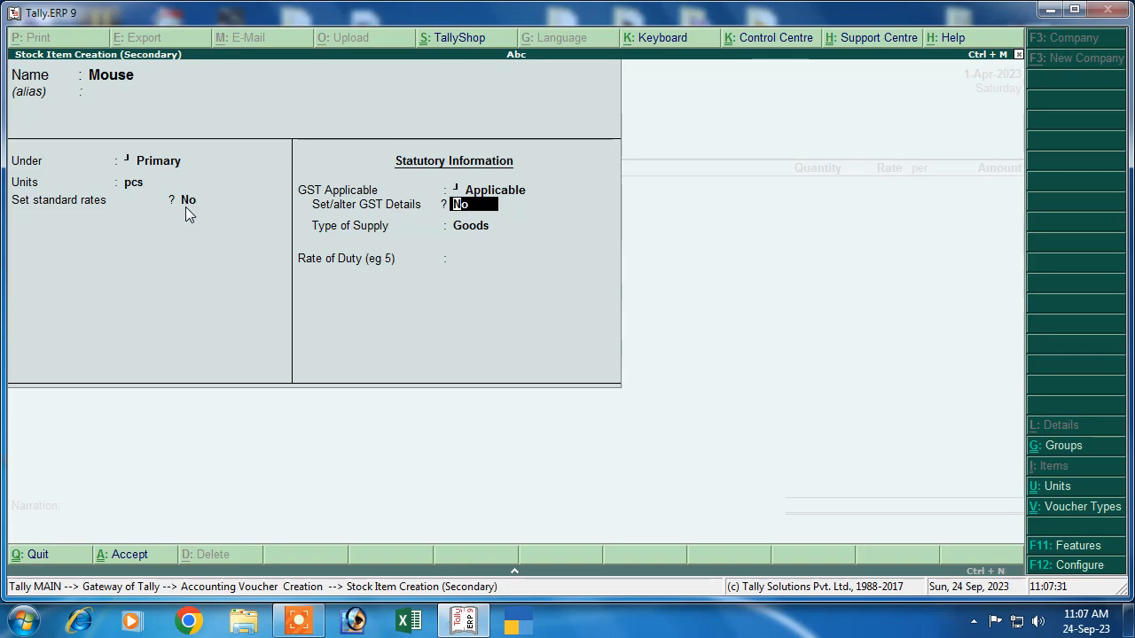
key("Return")
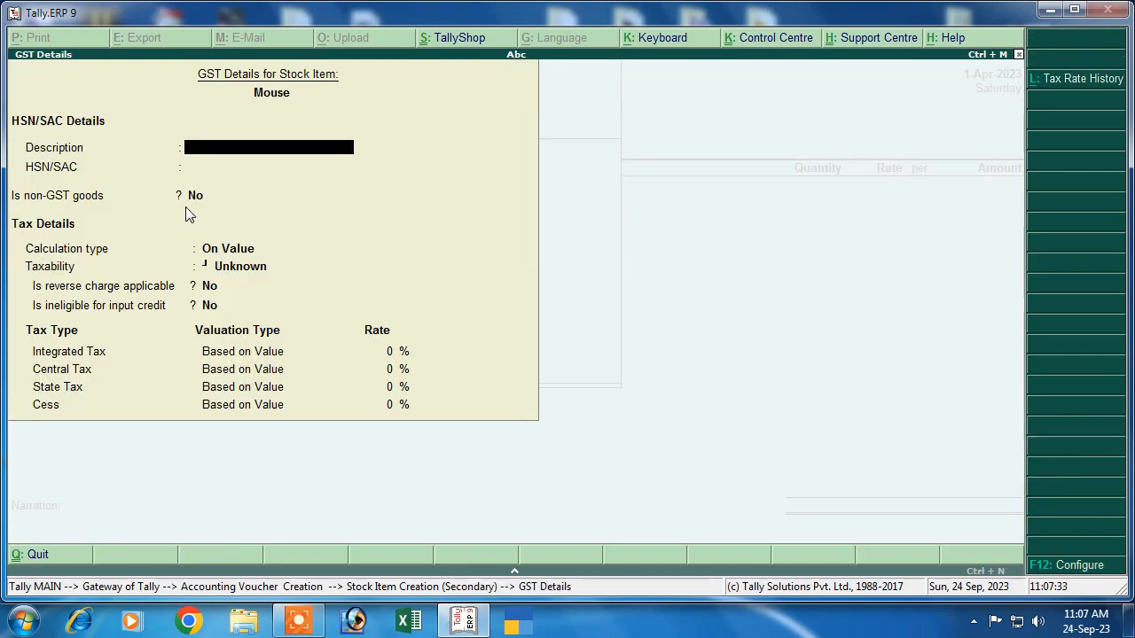
type("Goods")
key("Return")
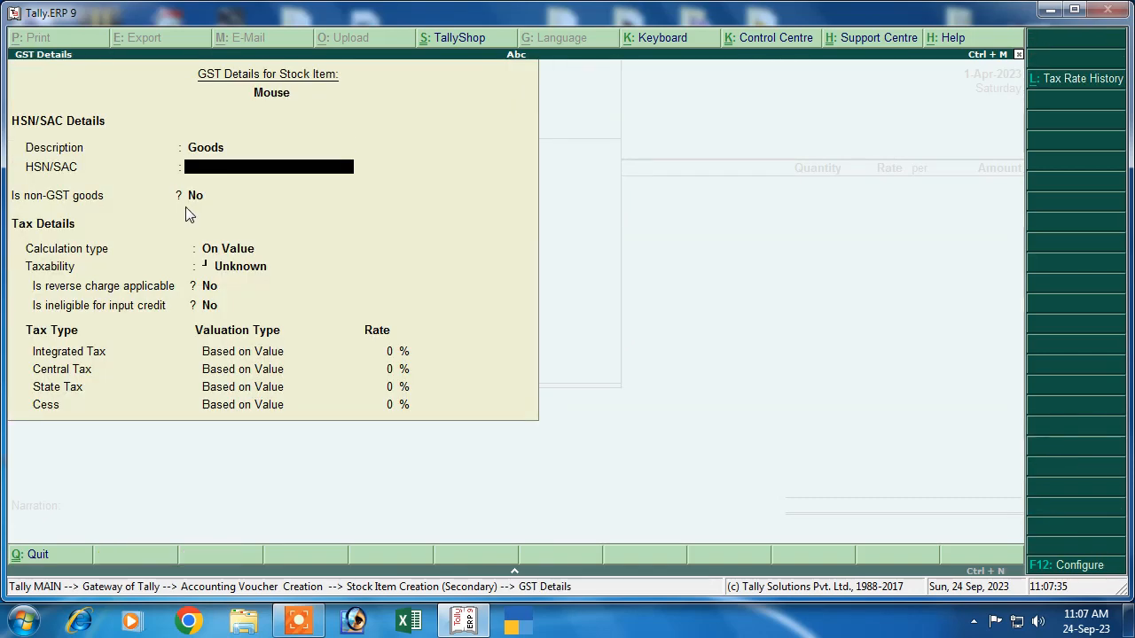
type("78547")
key("Return")
key("Return")
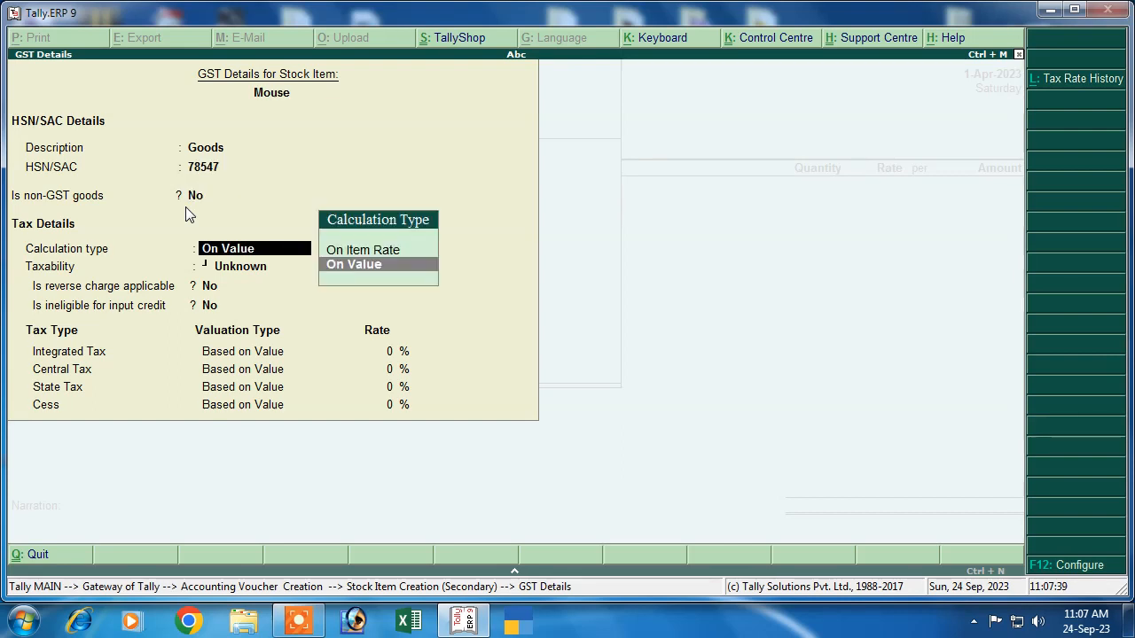
Step: Set calculation On Value, taxability Taxable, and keep reverse charge not applicable
key("Return")
key("Down")
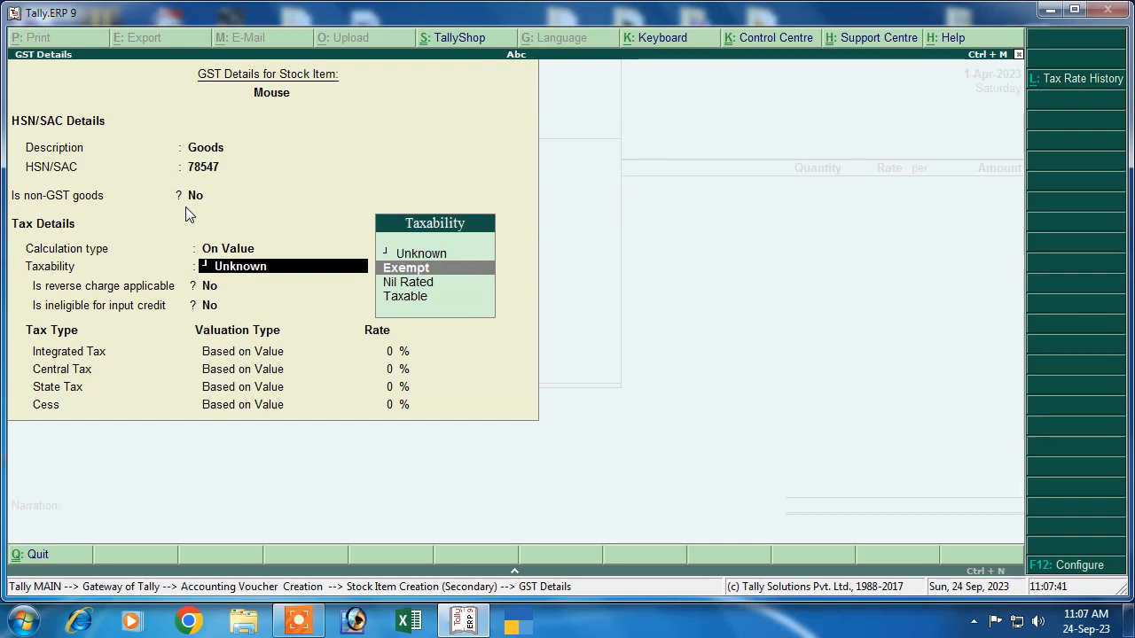
key("Down")
key("Down")
key("Return")
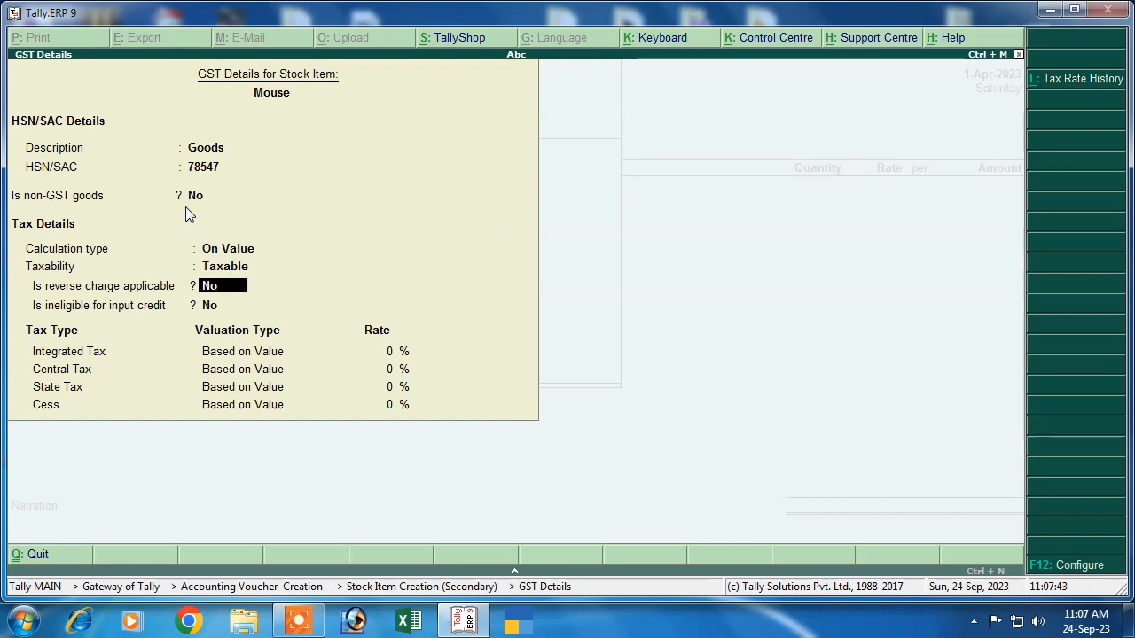
key("Return")
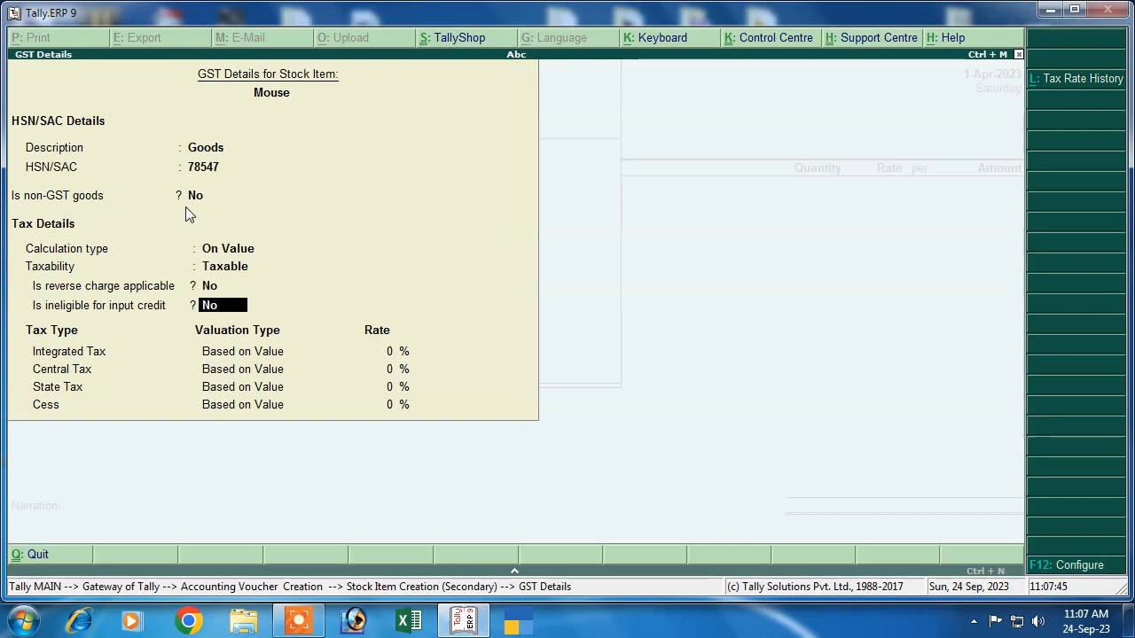
key("Return")
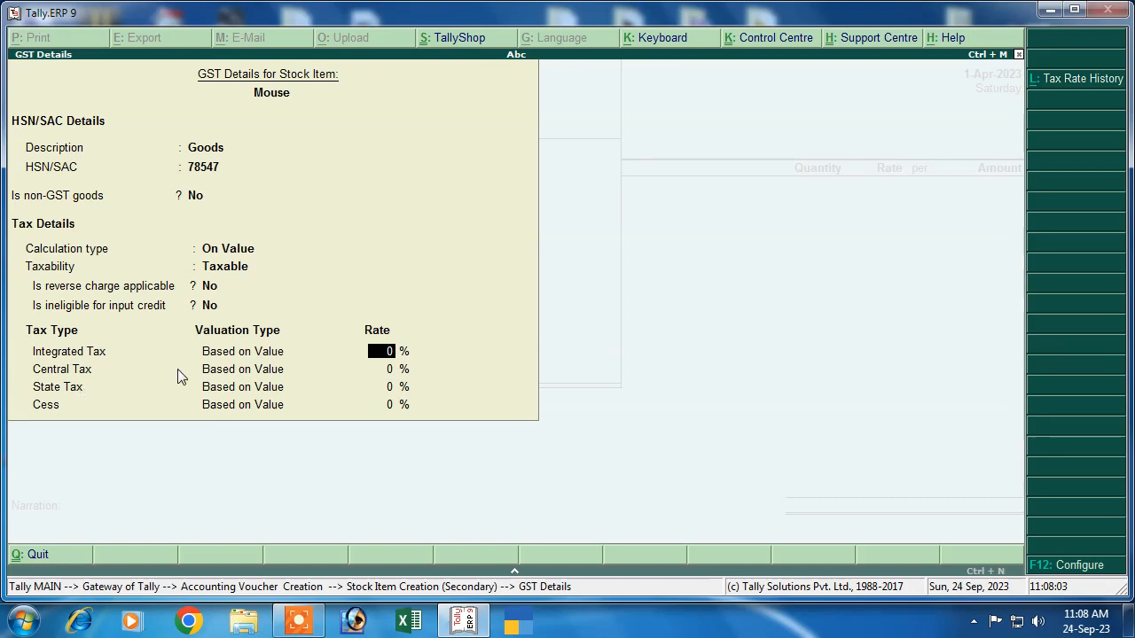
key("F12")
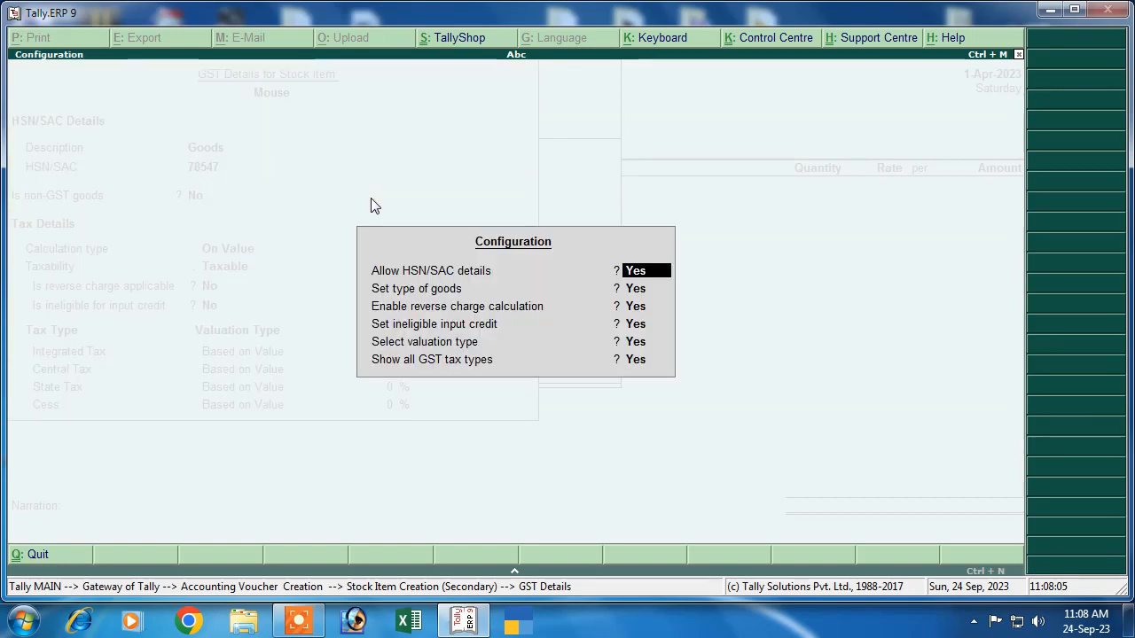
Step: Turn off Show all GST tax types and set Mouse's integrated tax rate to 12%
left_click(635, 360)
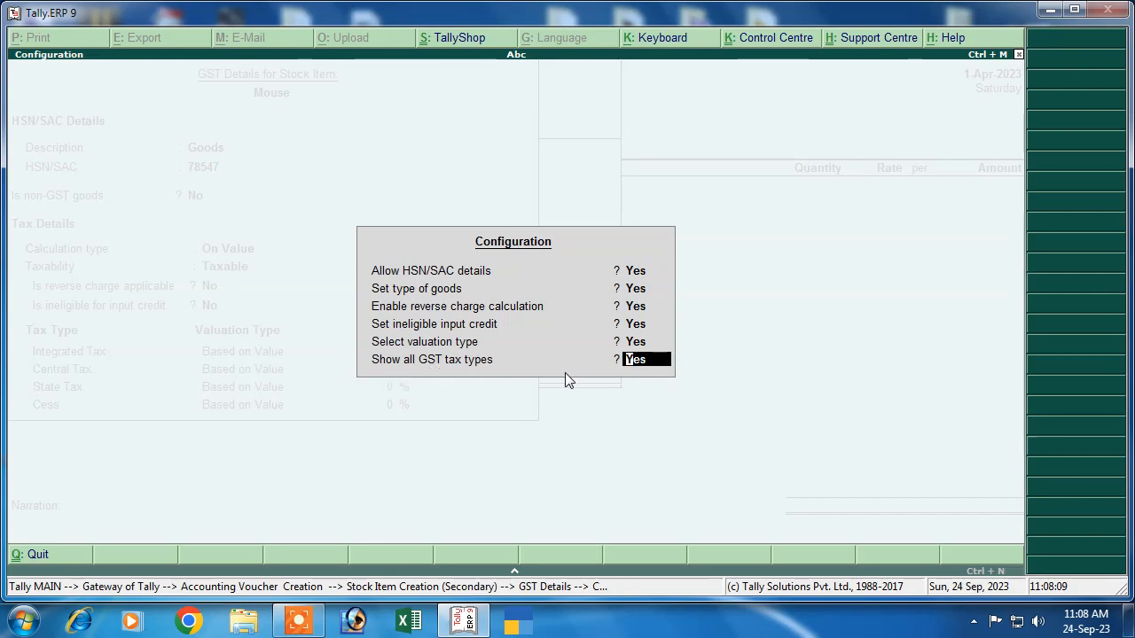
type("n")
key("Return")
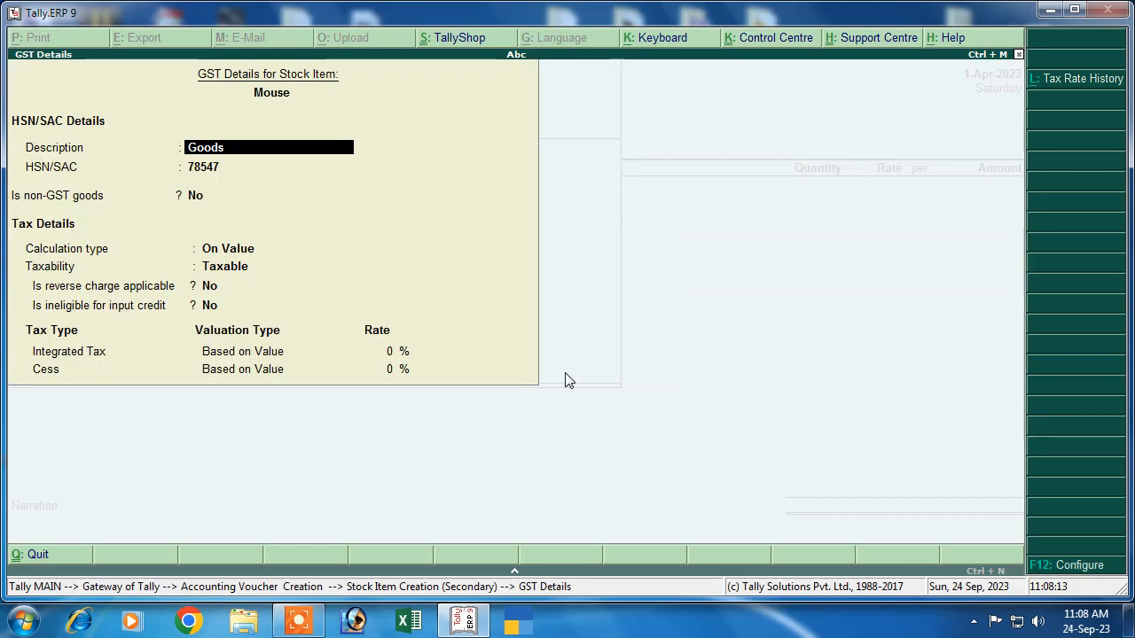
key("Return")
key("Return")
key("Return")
key("Return")
key("Return")
key("Return")
key("Return")
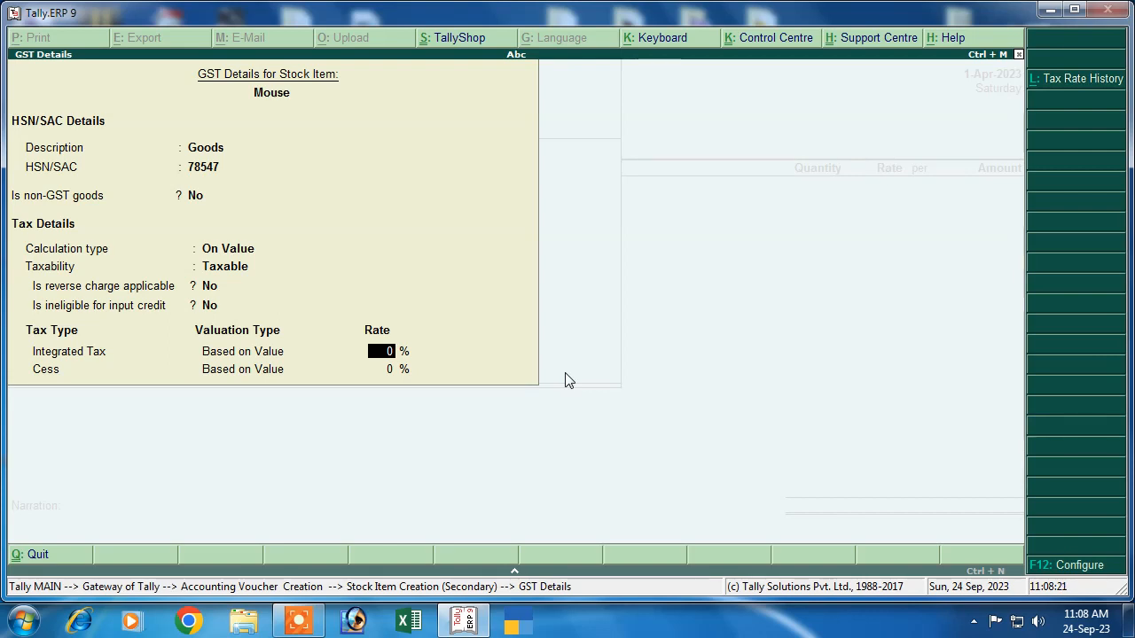
type("12")
key("Return")
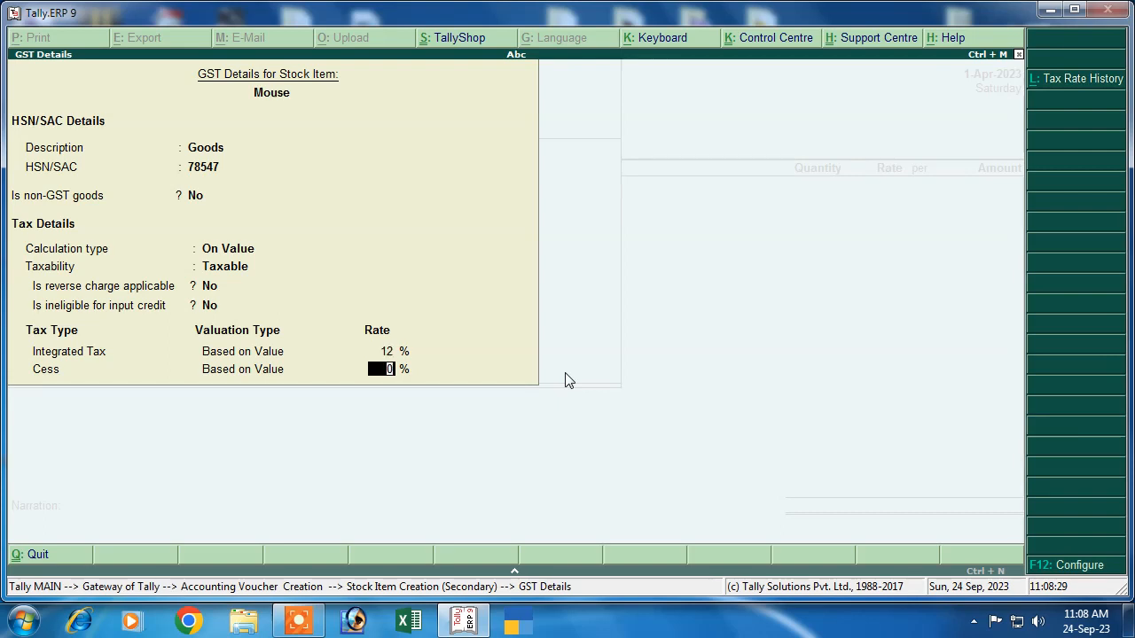
key("Return")
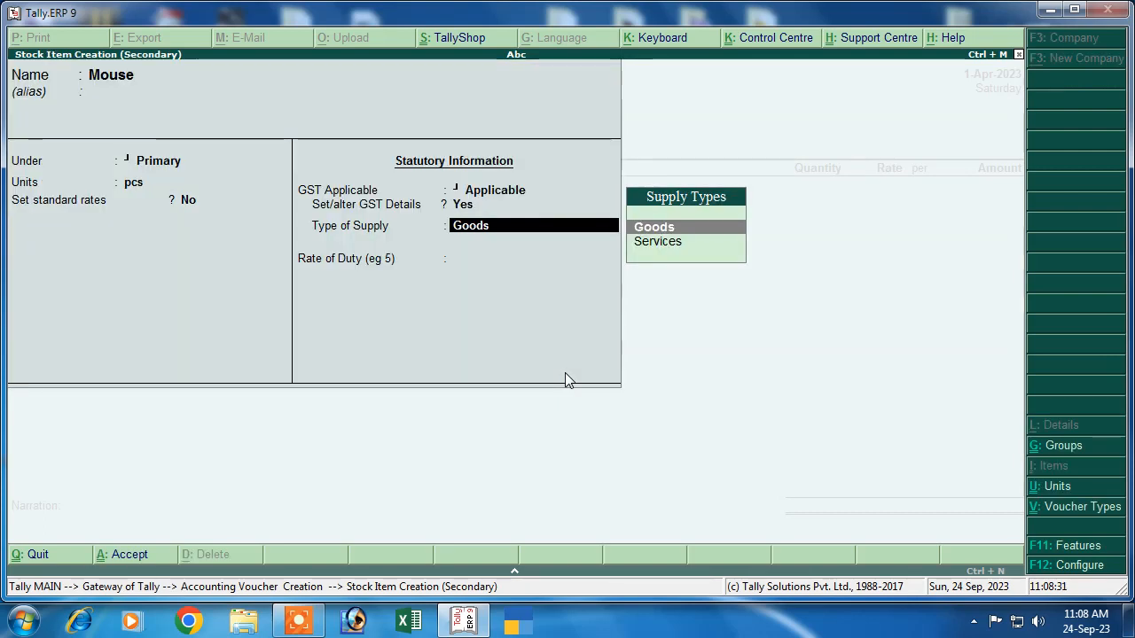
Step: Save Mouse as Goods supply and enter 100 pcs at 200, totalling 20,000.00
key("Return")
key("Return")
key("Return")
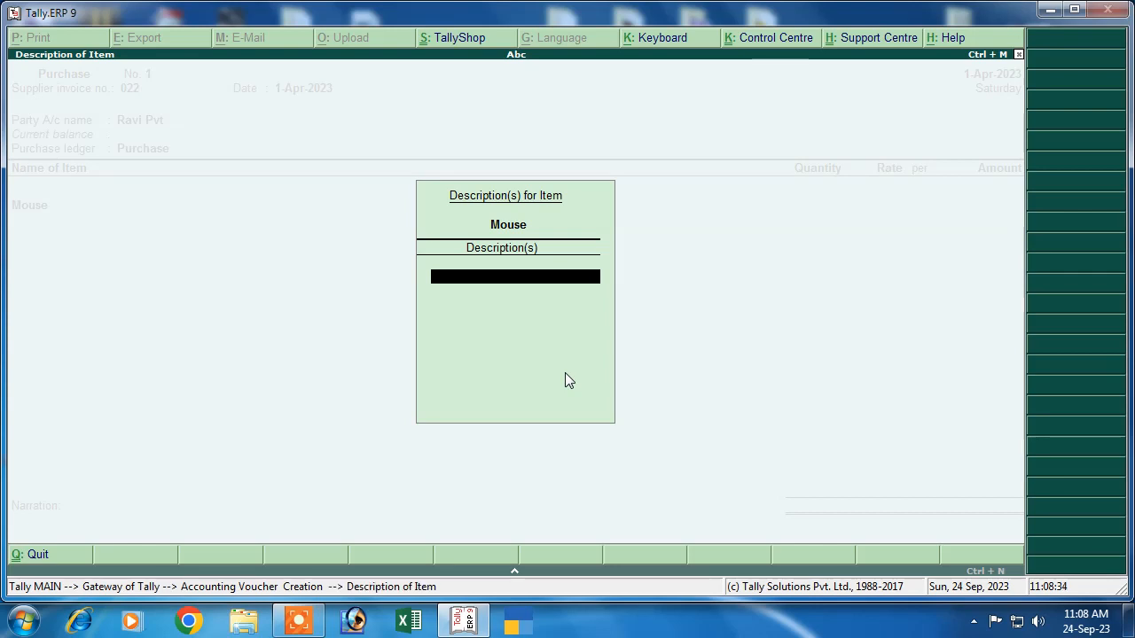
key("Return")
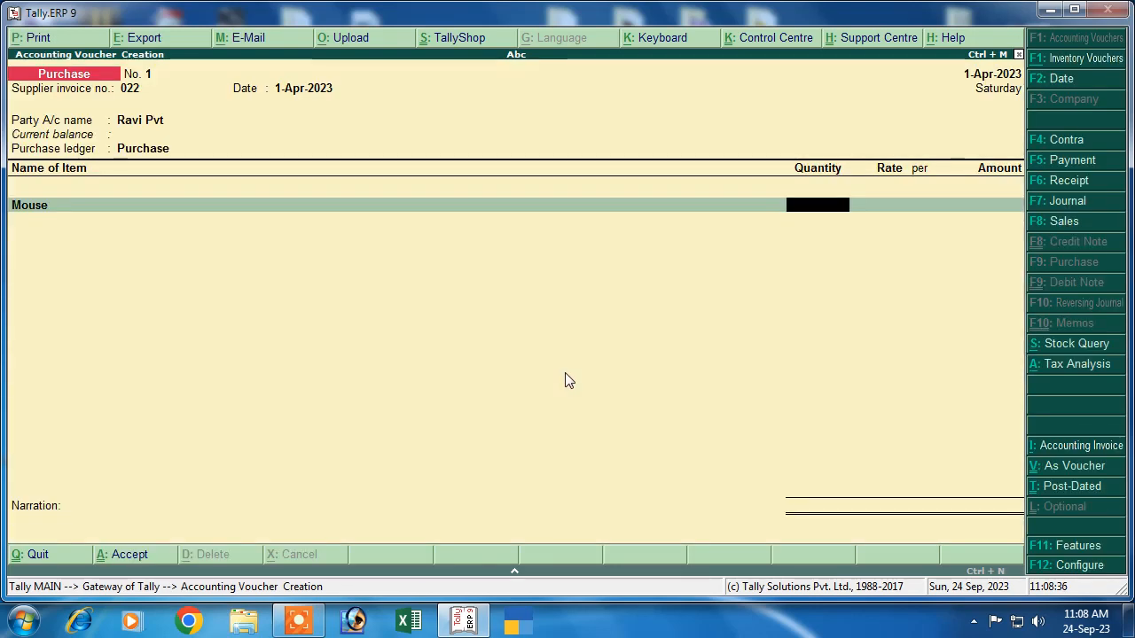
type("100")
key("Return")
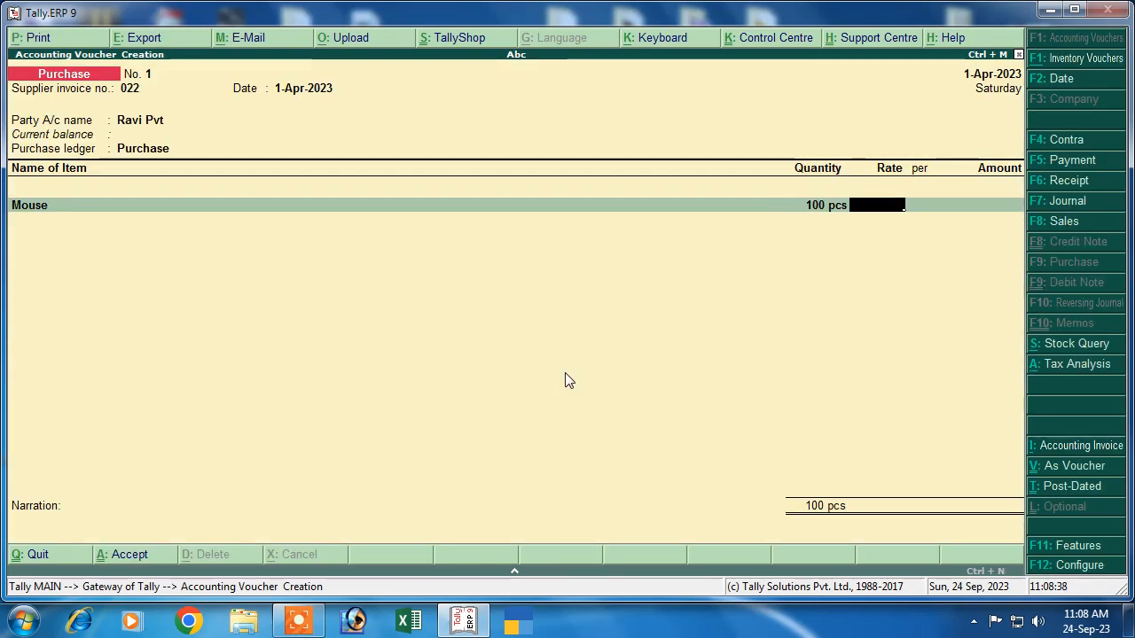
type("200")
key("Return")
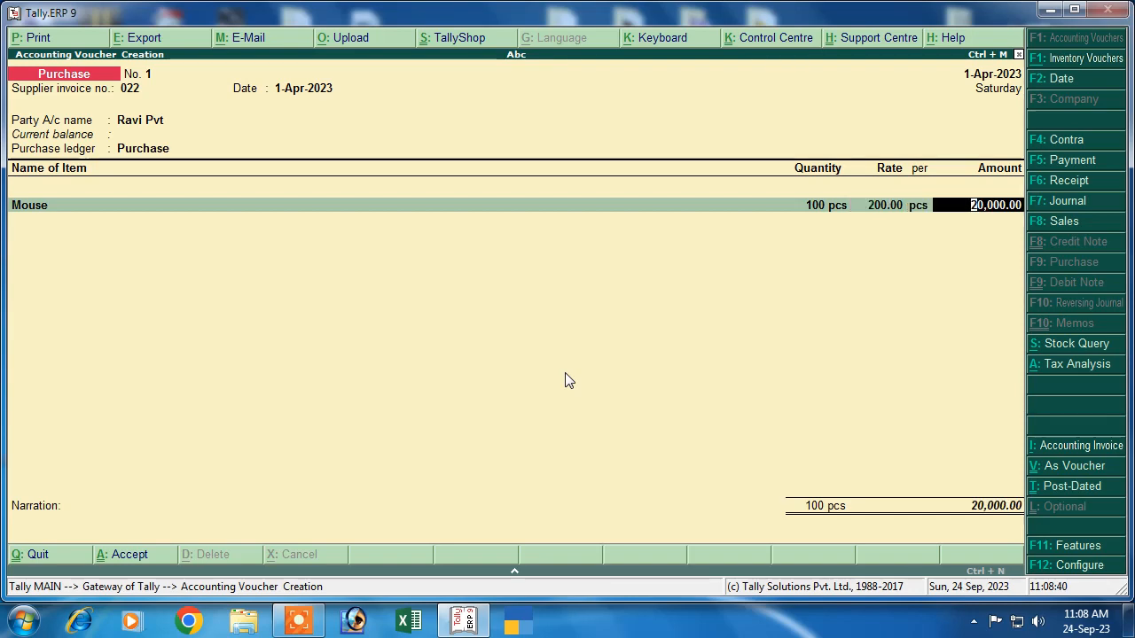
key("Return")
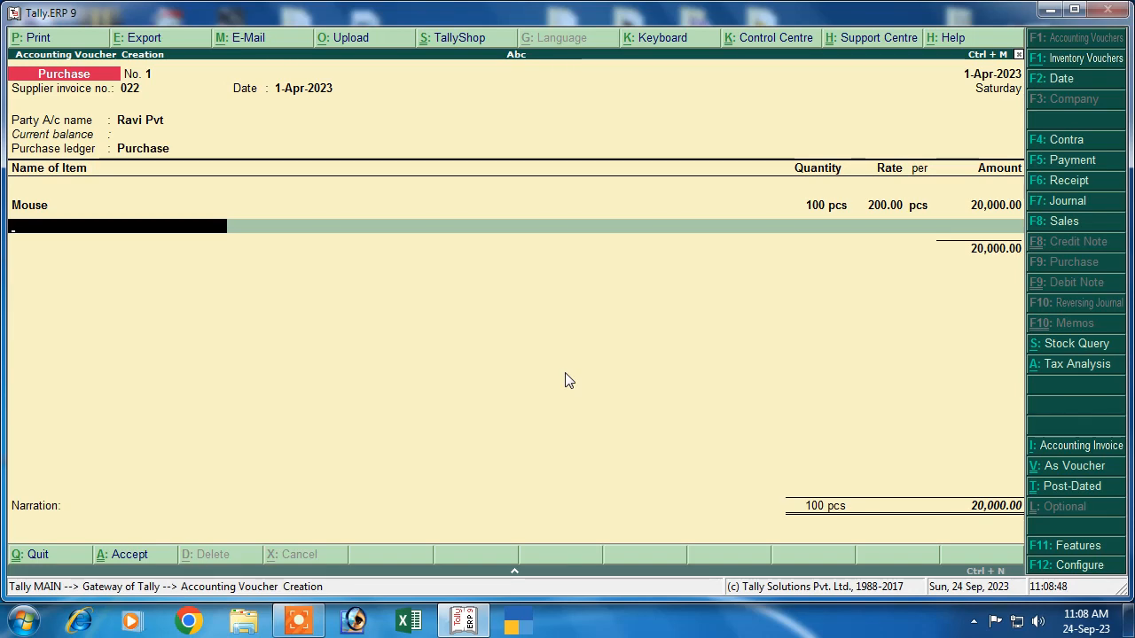
Step: Create a new stock item named Furniture under Primary, with pcs as its unit
key("alt+c")
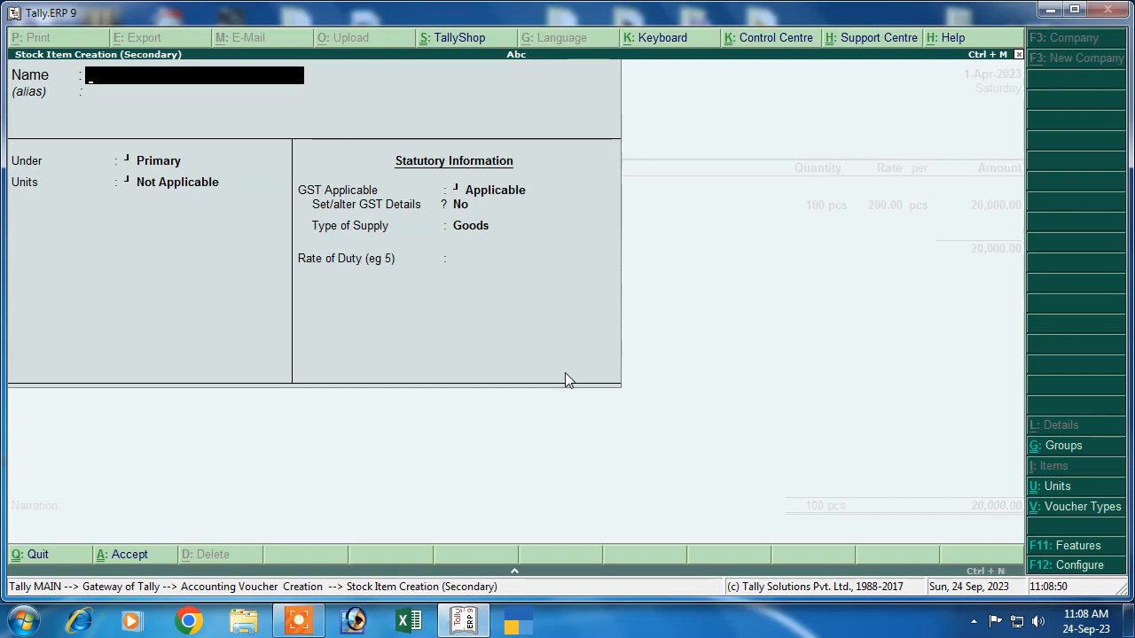
type("Fur")
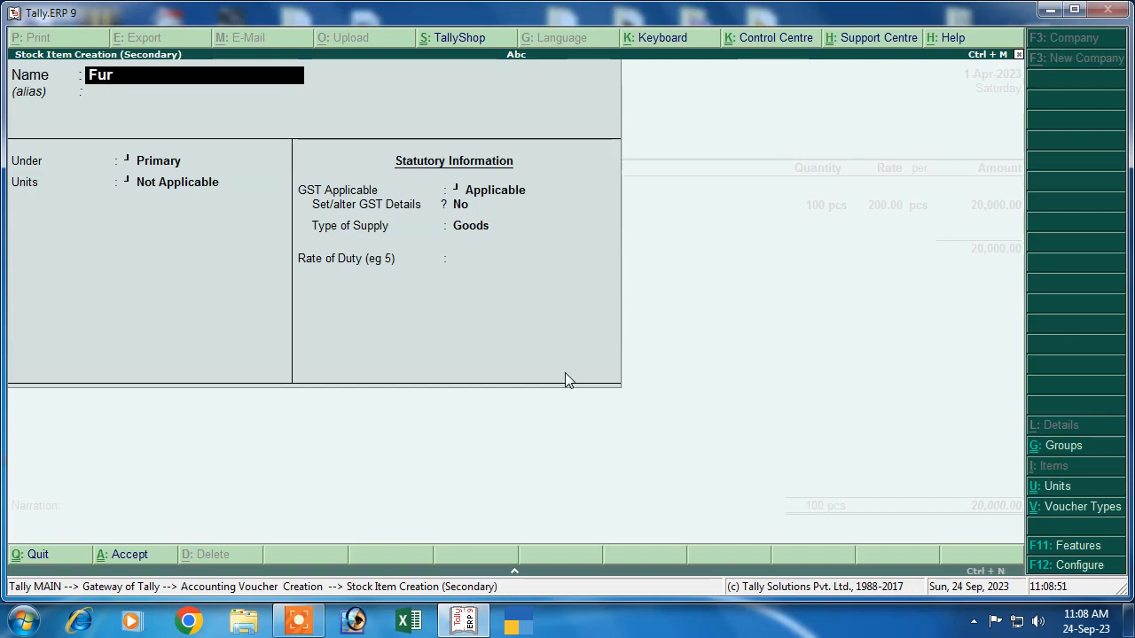
type("niture")
key("Return")
key("Return")
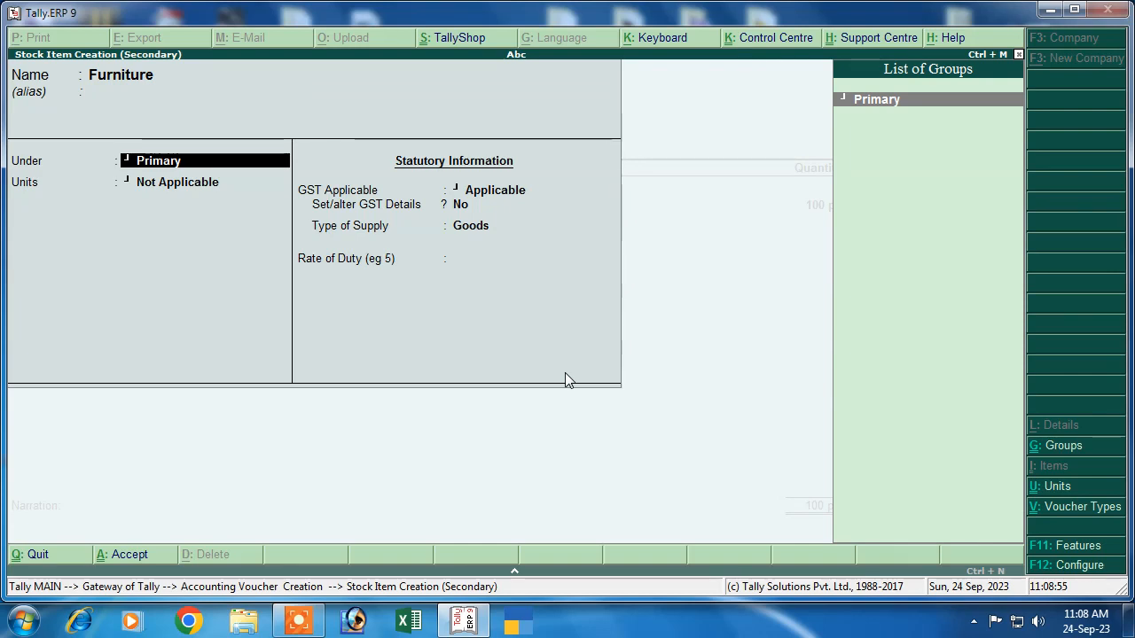
key("Return")
key("Down")
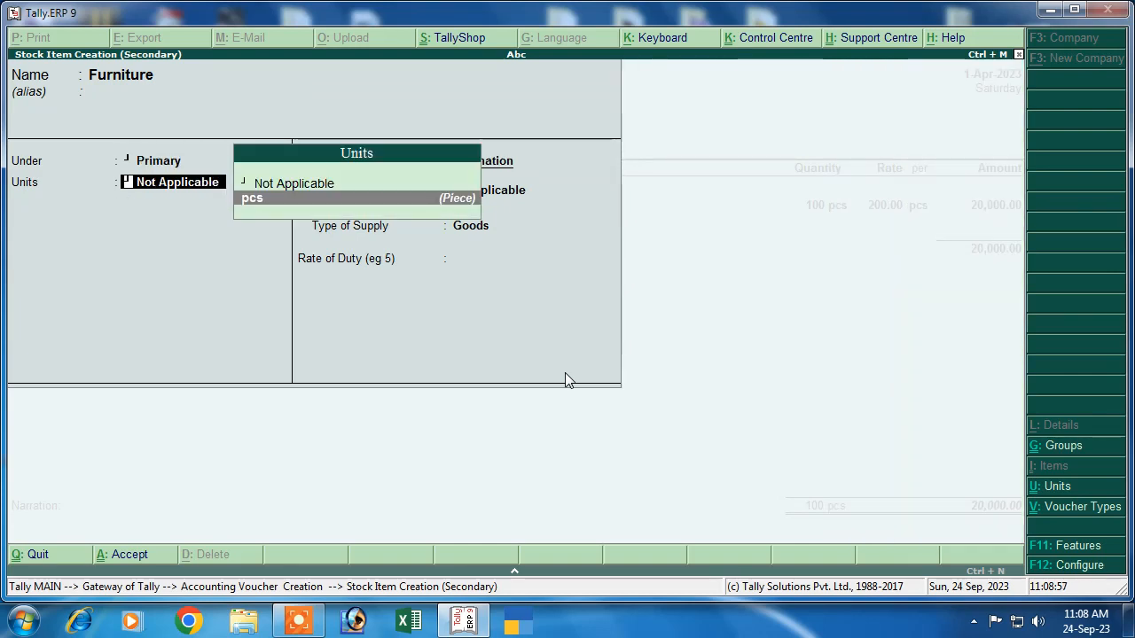
key("Return")
key("Return")
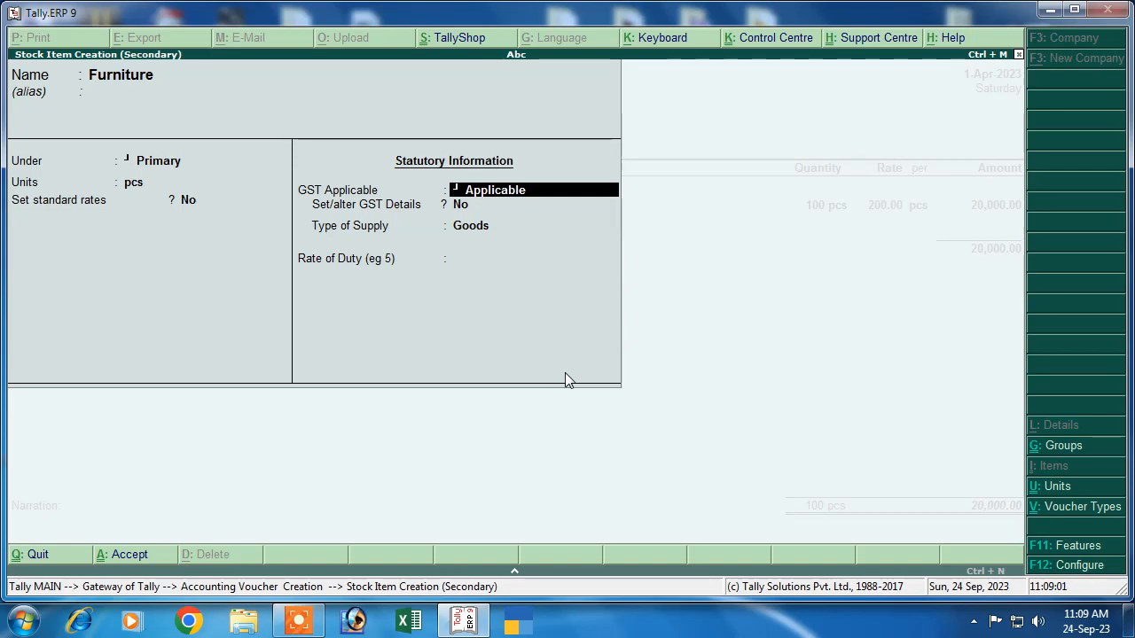
key("Return")
Step: Give Furniture GST details of Goods, HSN 8547, Taxable and 18% integrated tax, then save it
type("y")
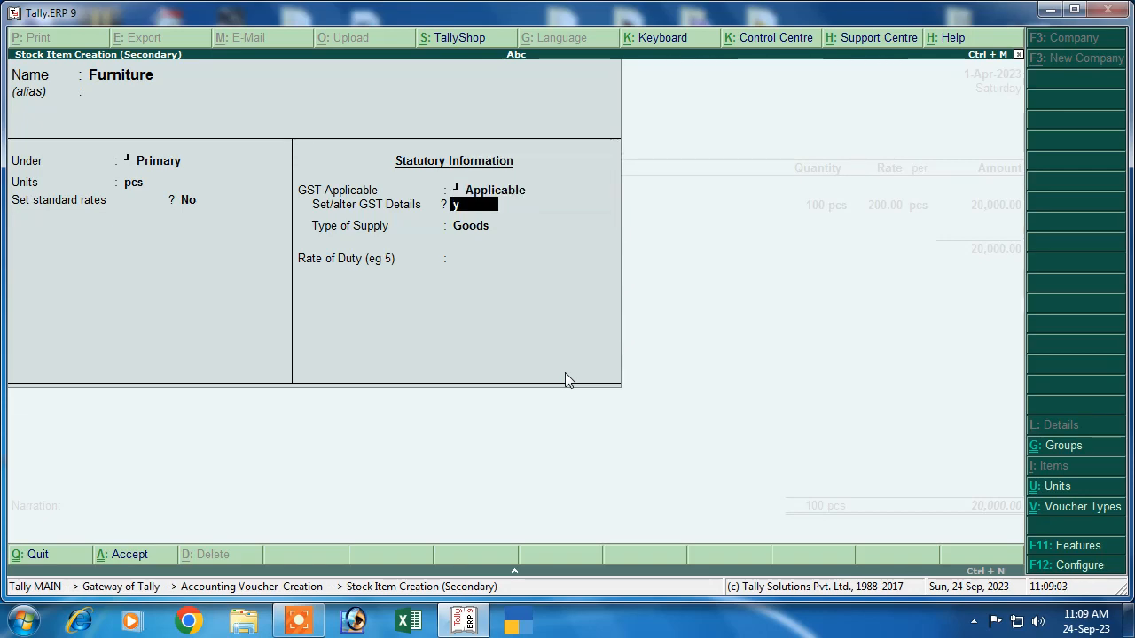
key("Return")
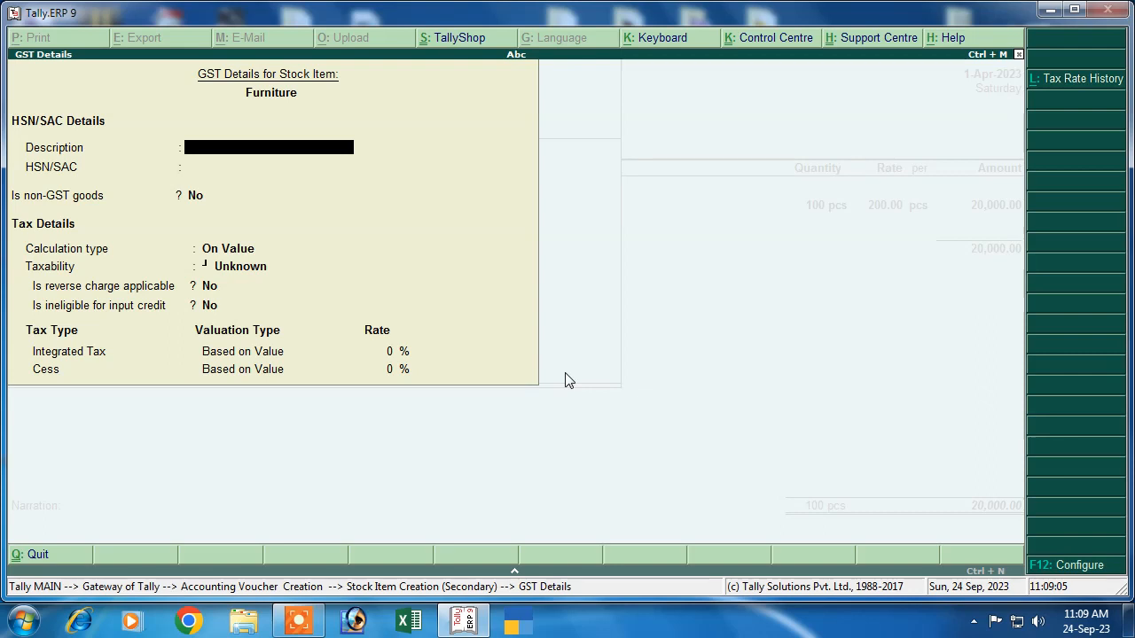
type("Goods")
key("Return")
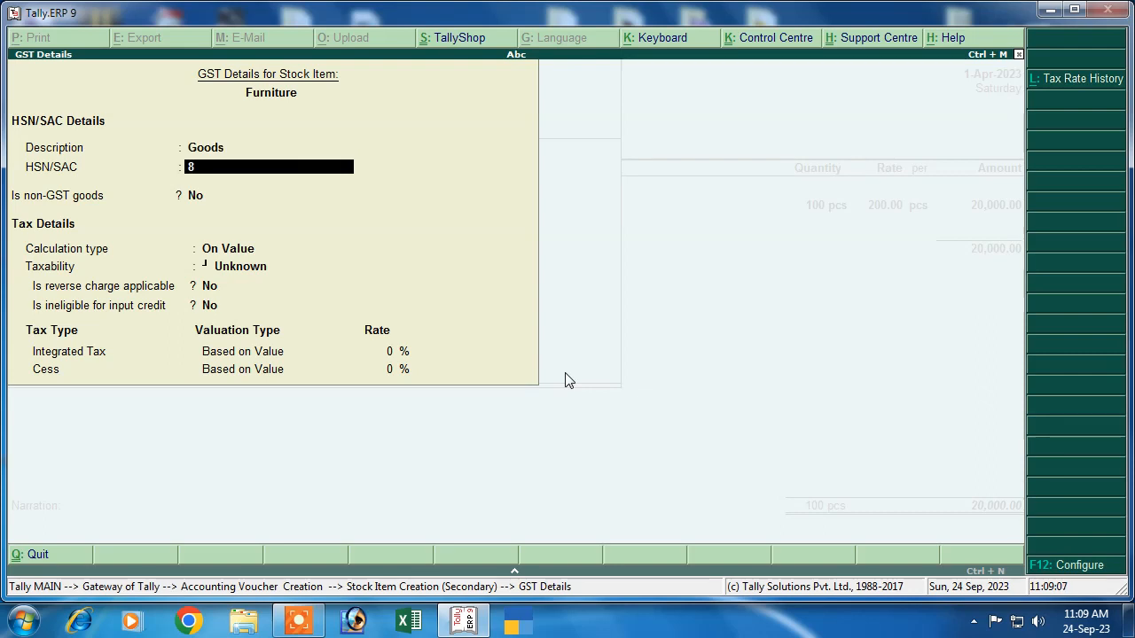
type("8547")
key("Return")
key("Return")
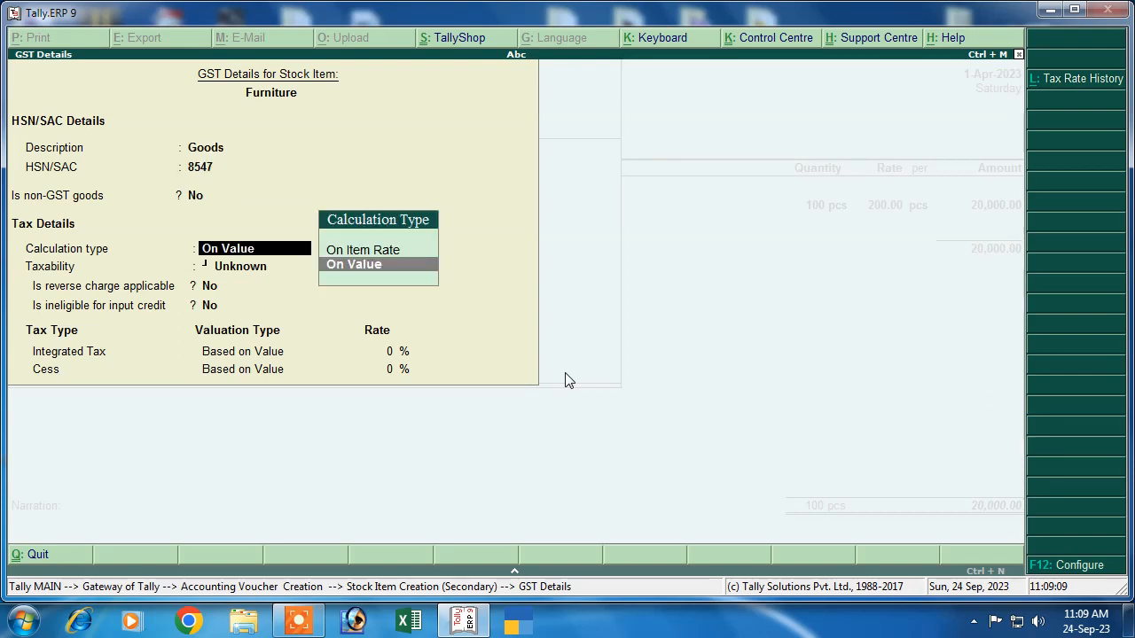
key("Return")
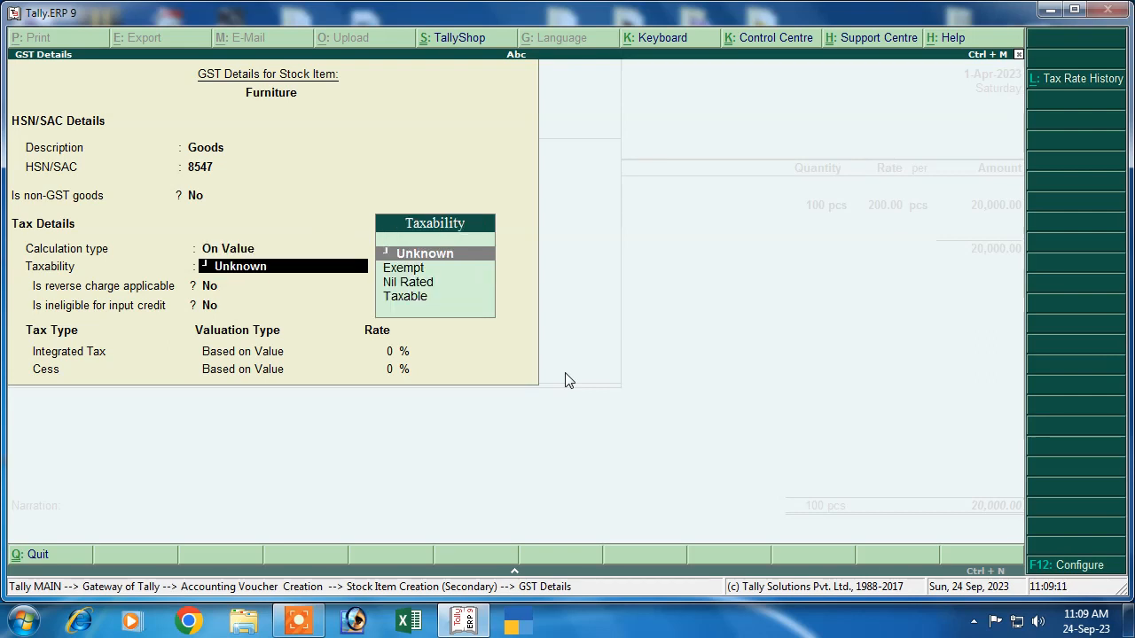
key("Down")
key("Down")
key("Down")
key("Return")
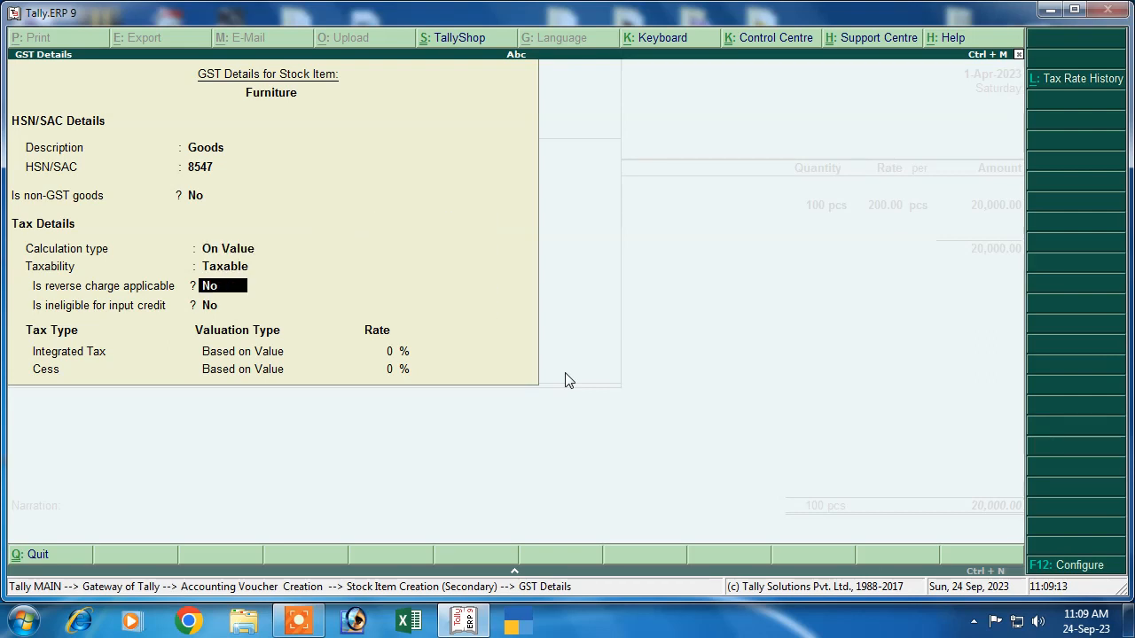
key("Return")
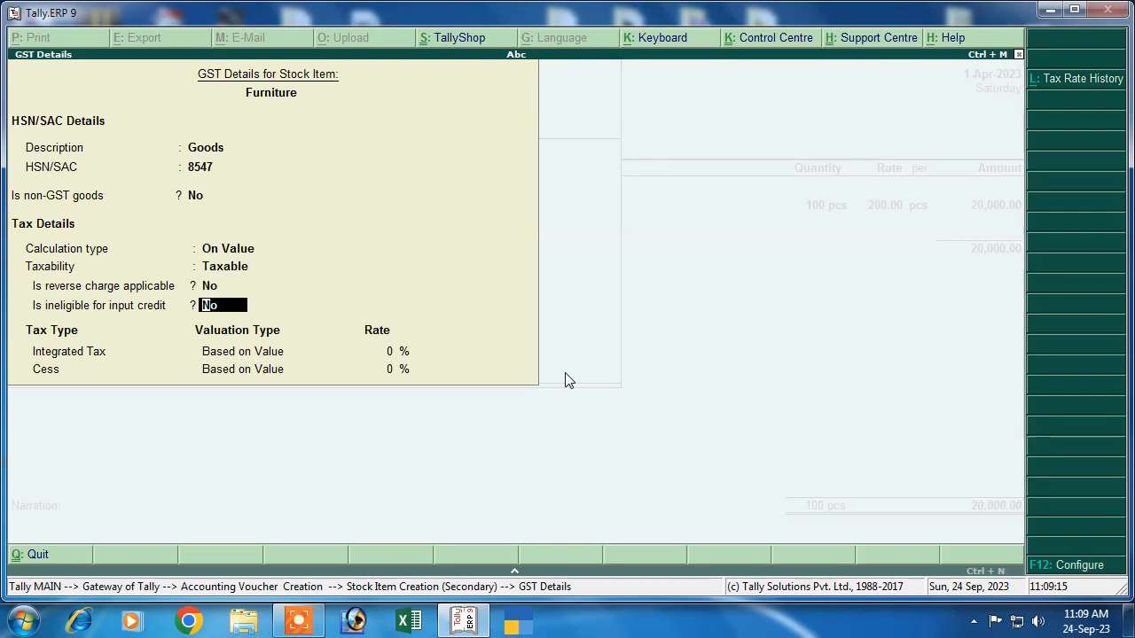
key("Return")
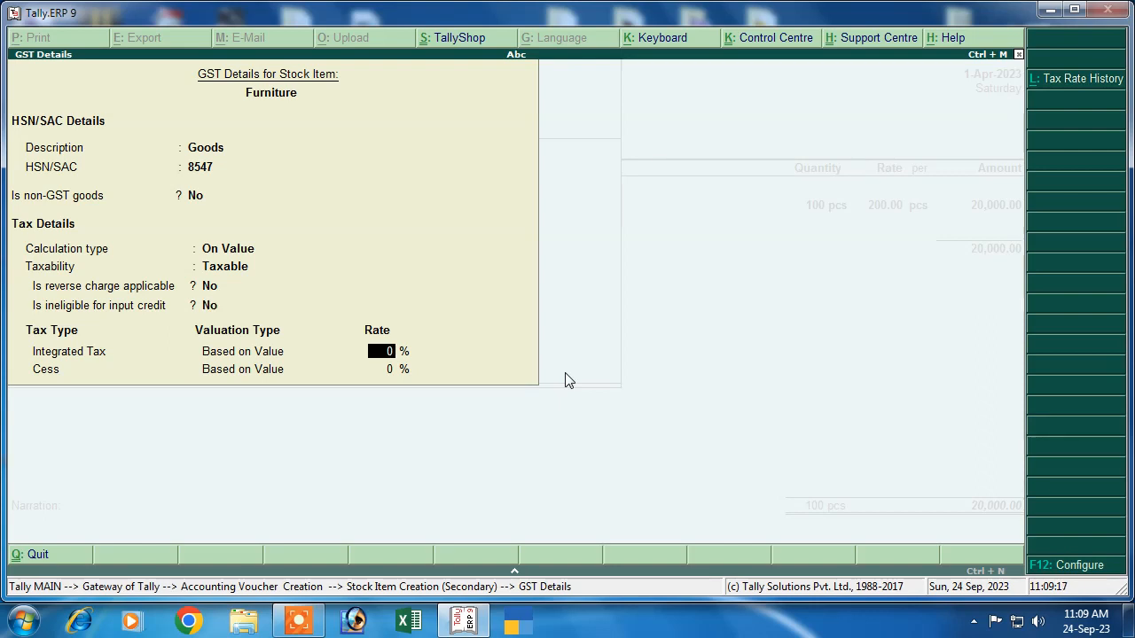
type("18")
key("Return")
key("Return")
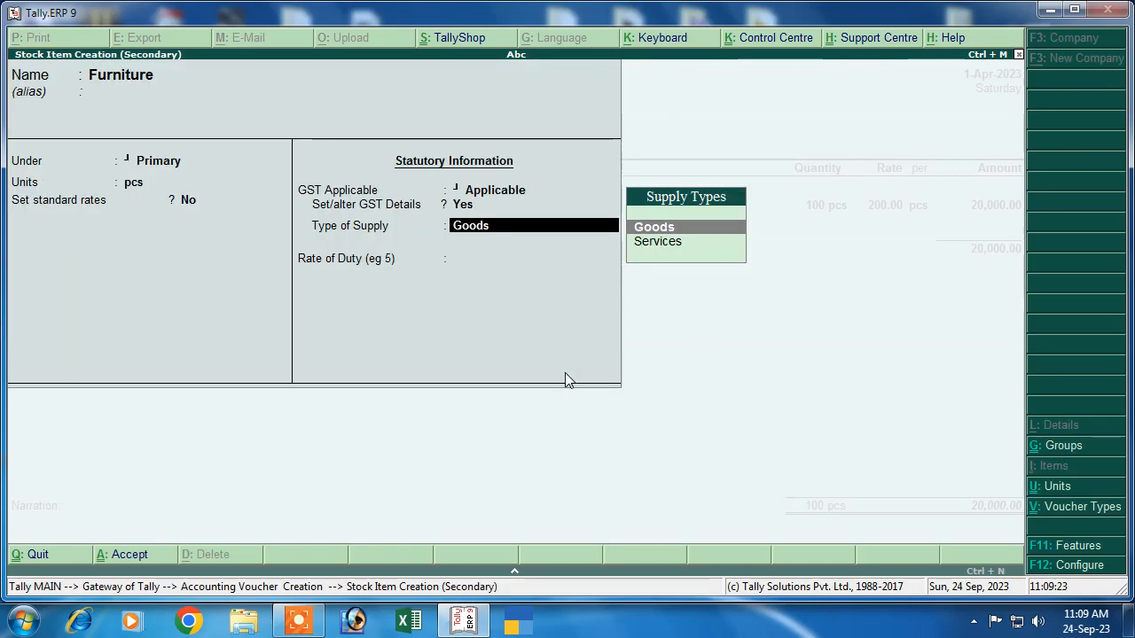
key("Return")
key("Return")
key("Return")
key("Return")
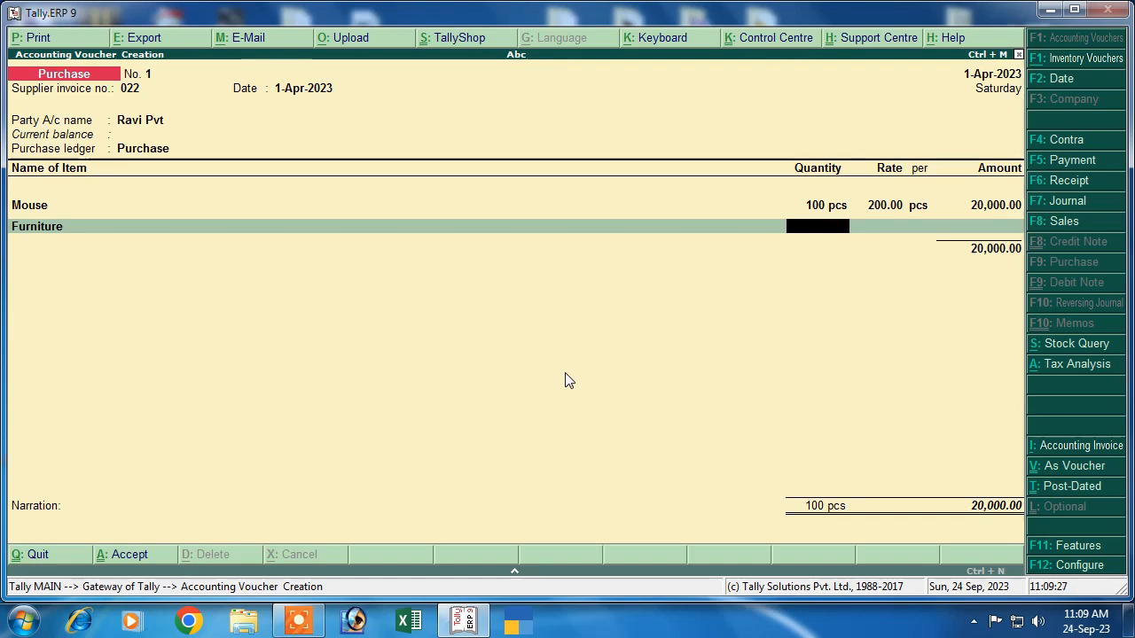
Step: Enter 20 pcs of Furniture at 2,000.00 each, an amount of 40,000.00
type("20")
key("Return")
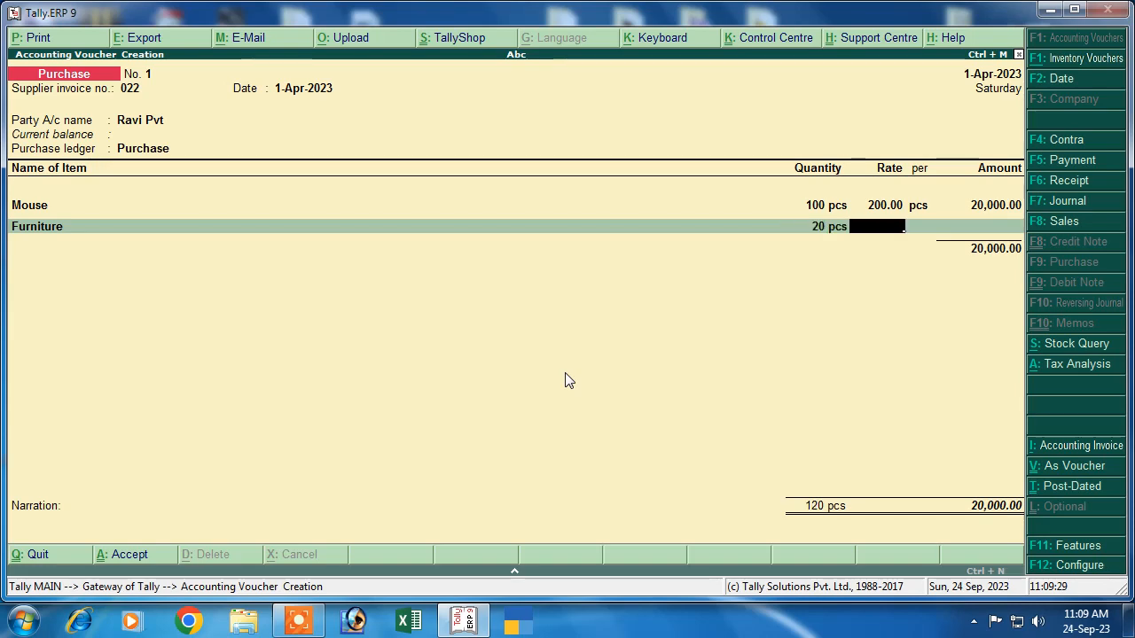
type("2,0")
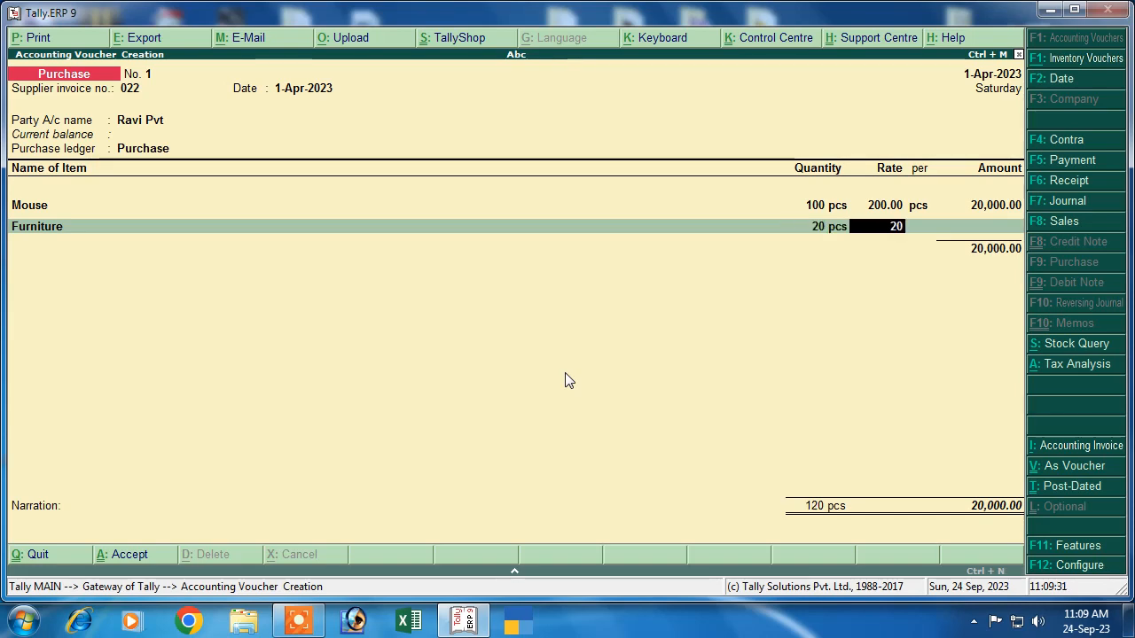
type("00")
key("Return")
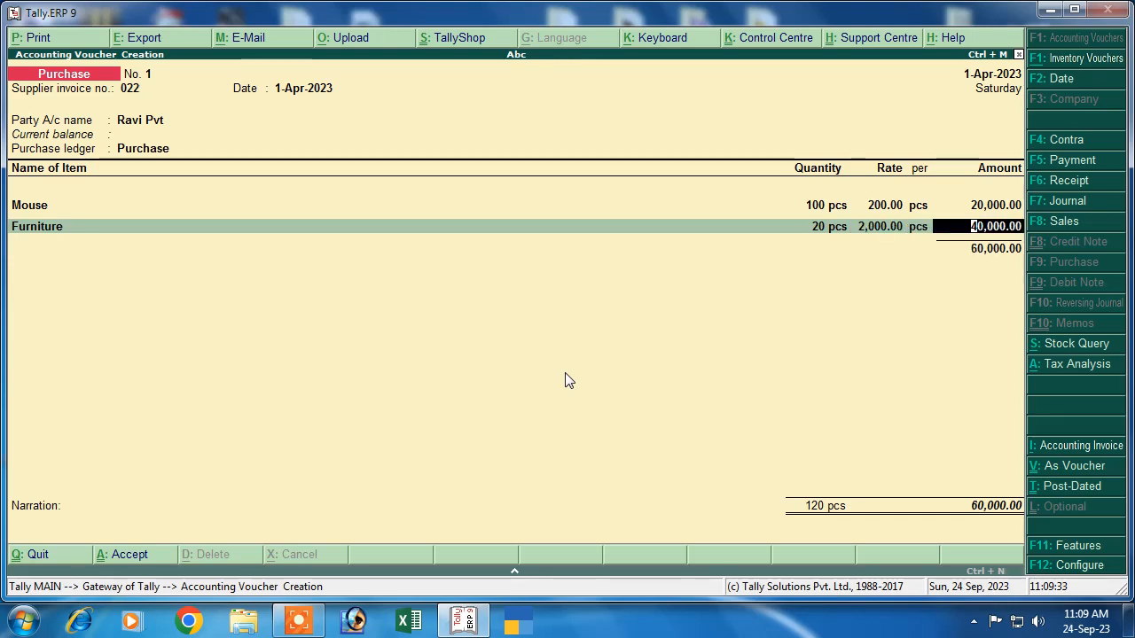
key("Return")
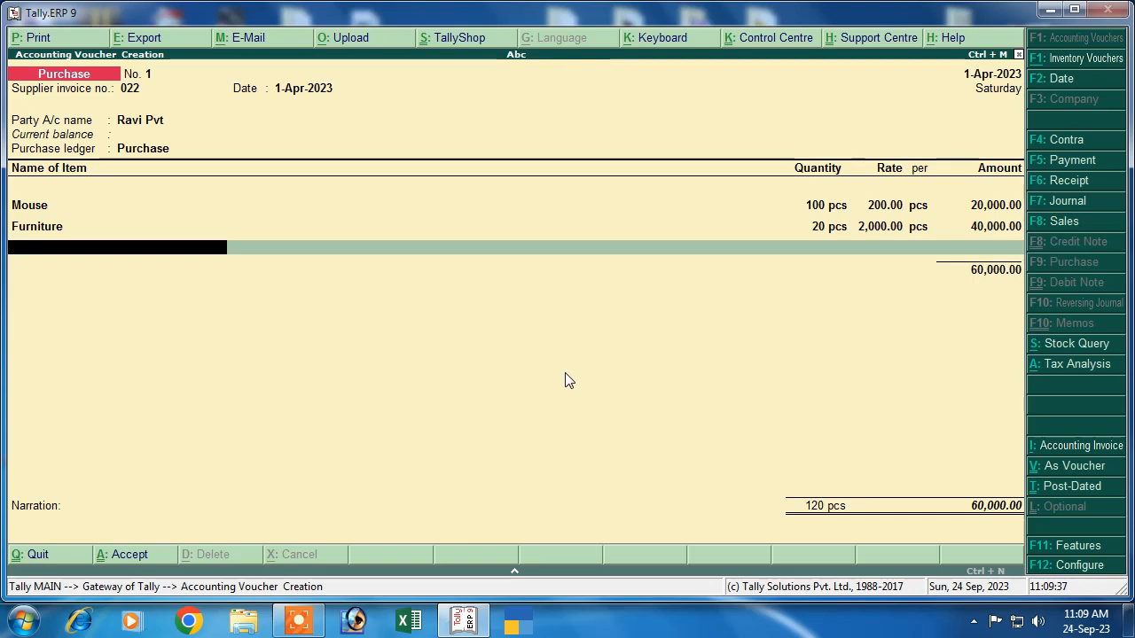
Step: Create a new Laptop stock item with pcs as its unit and GST applicable
type("L")
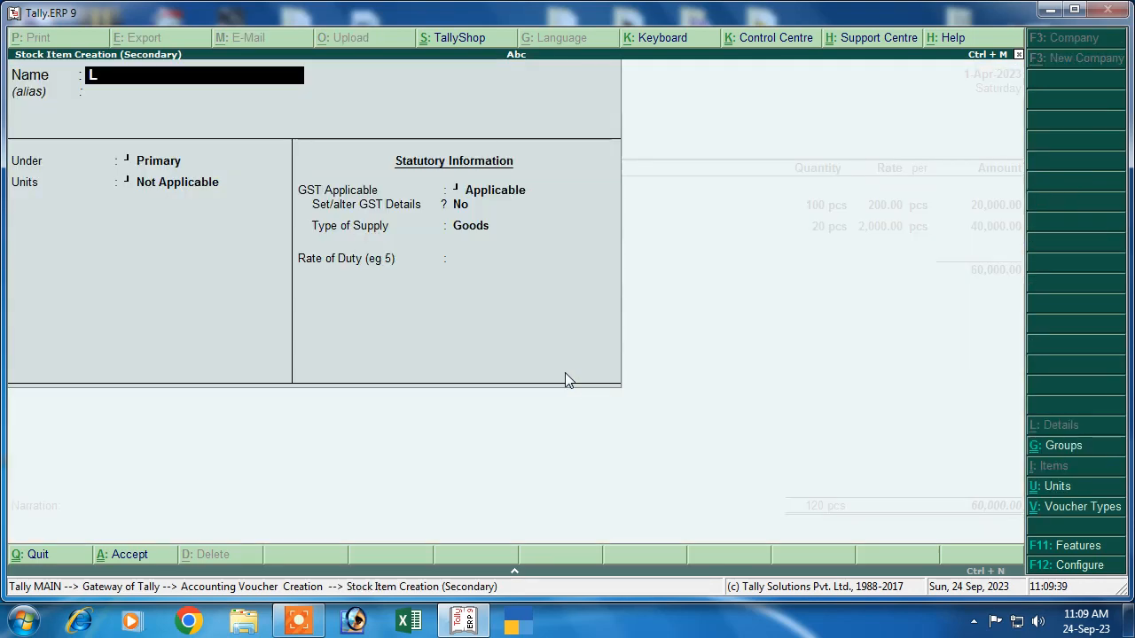
type("aptop")
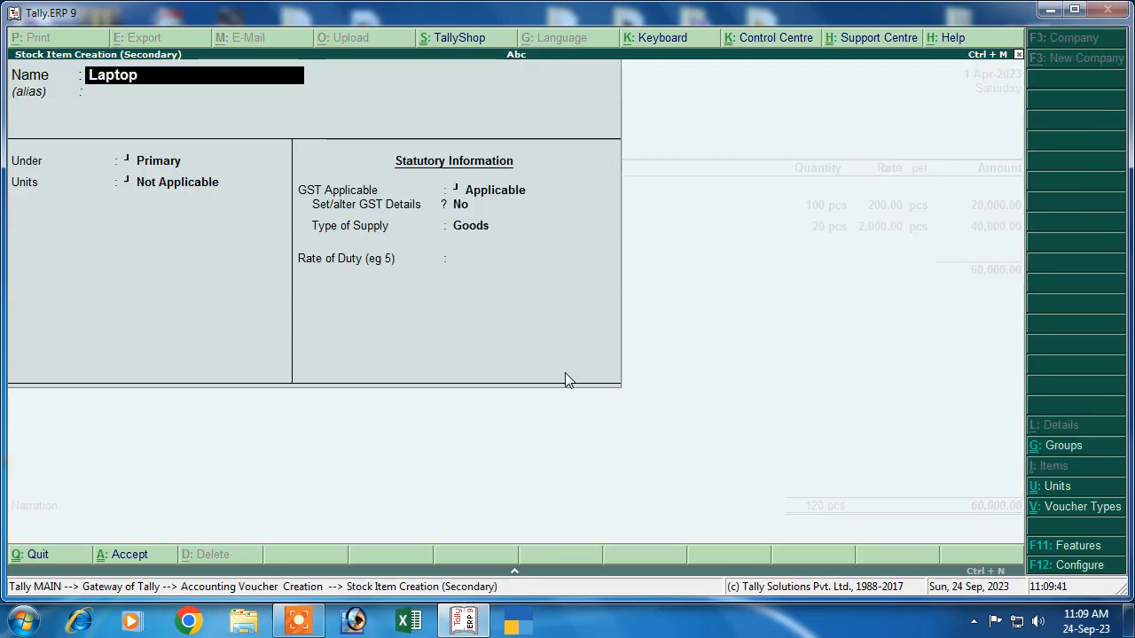
key("Return")
key("Return")
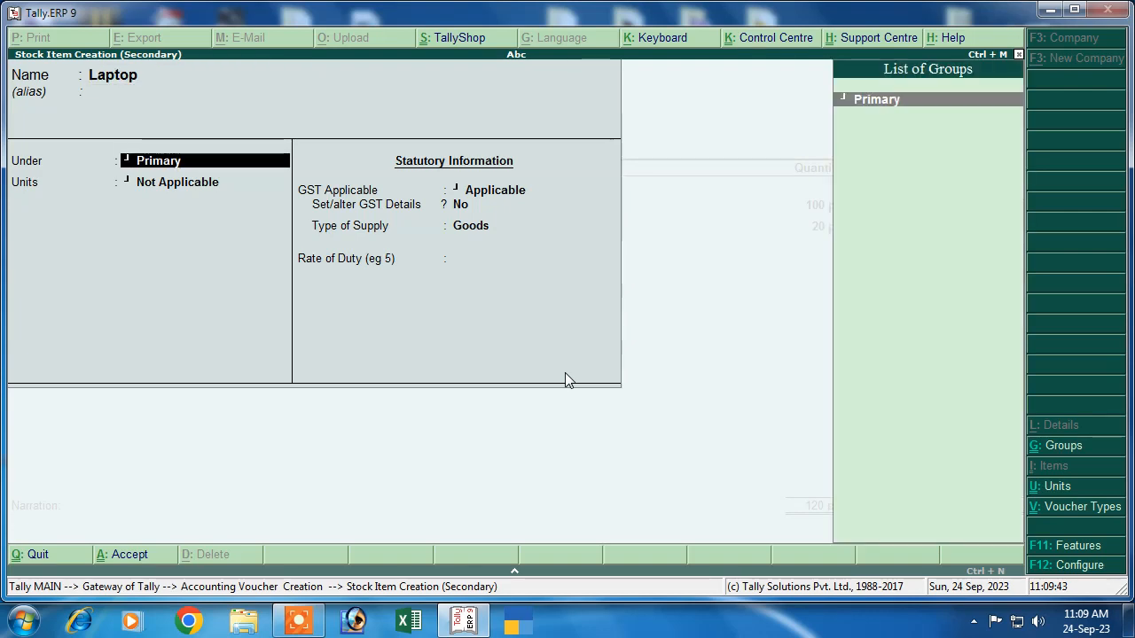
key("Return")
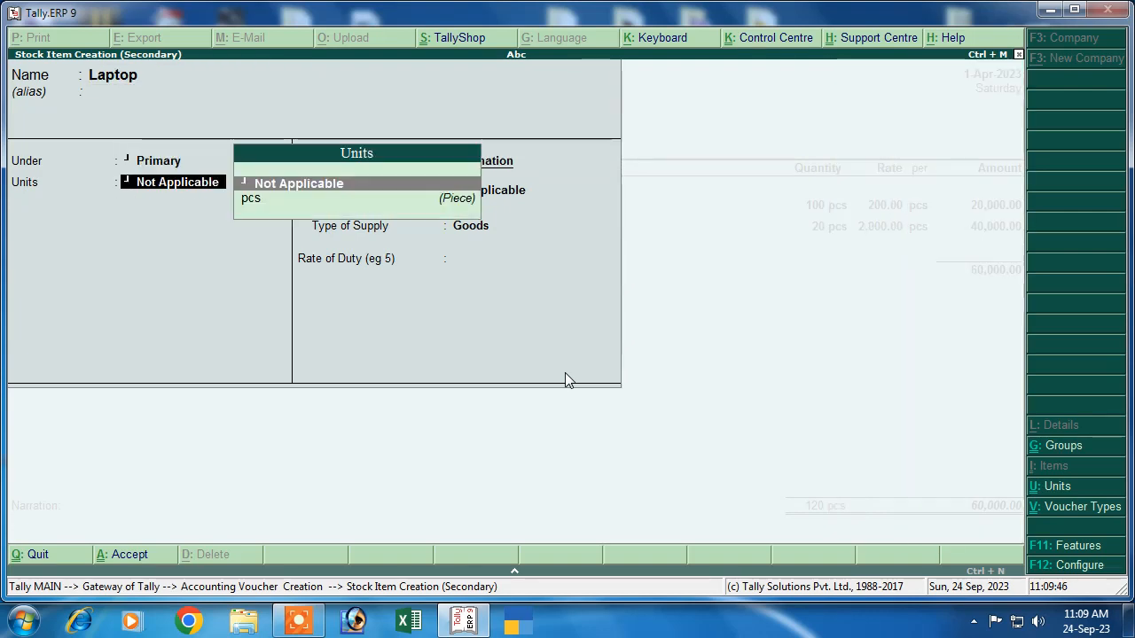
key("Down")
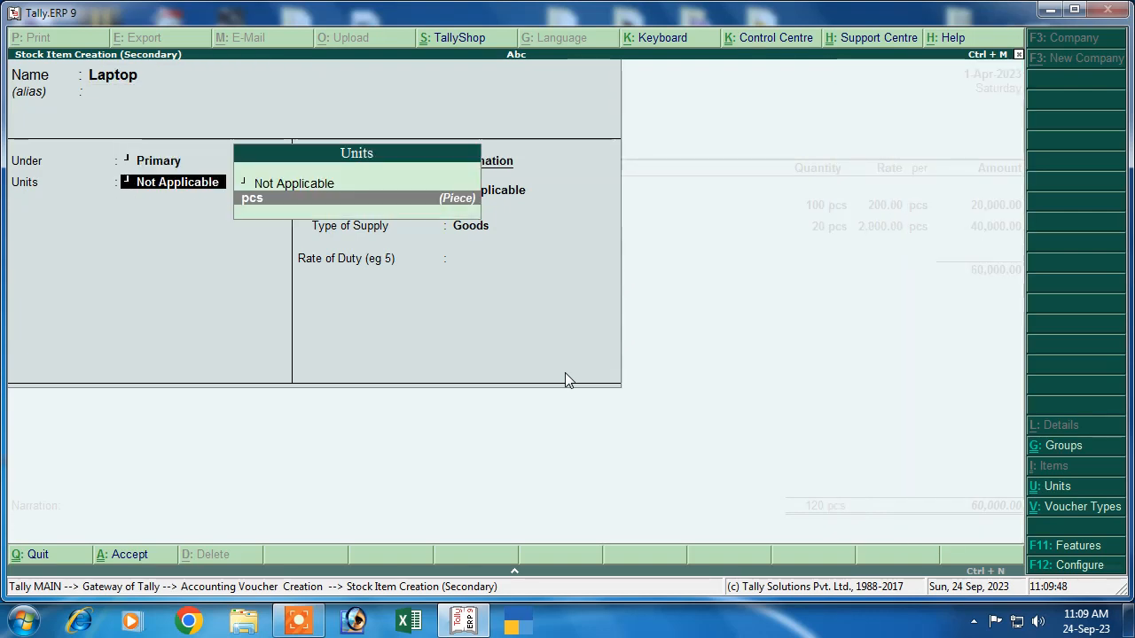
key("Return")
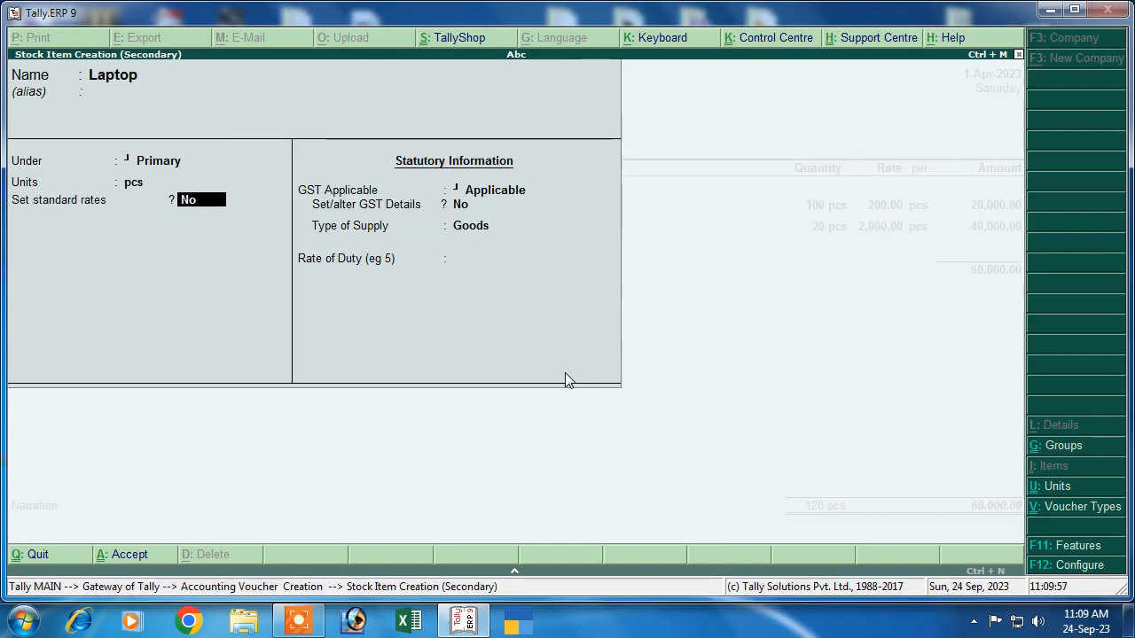
key("Return")
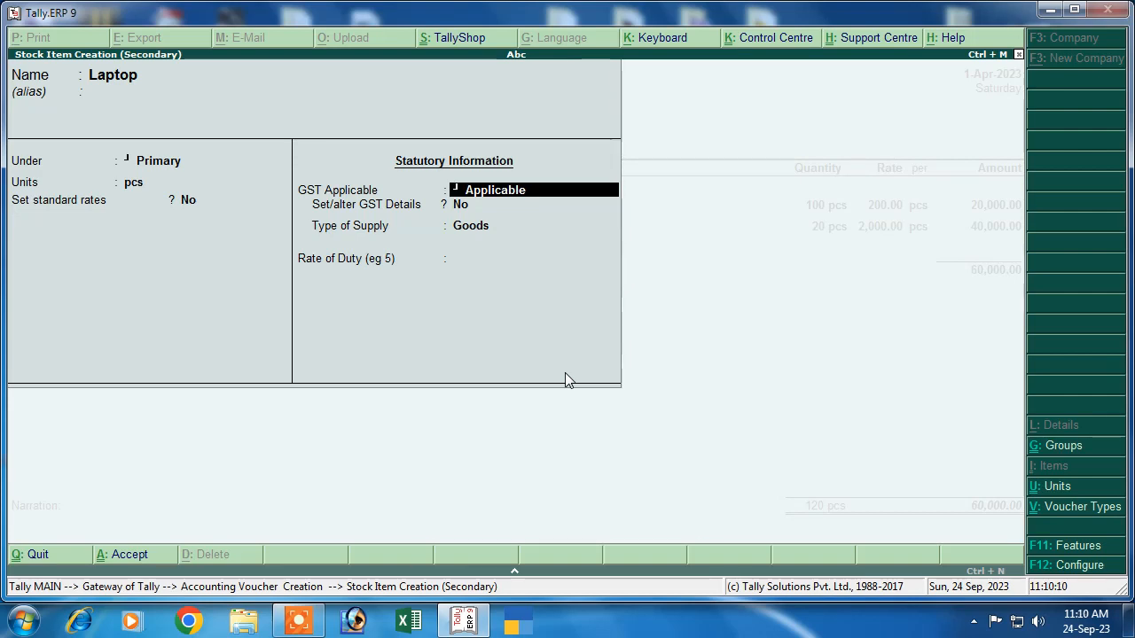
key("Return")
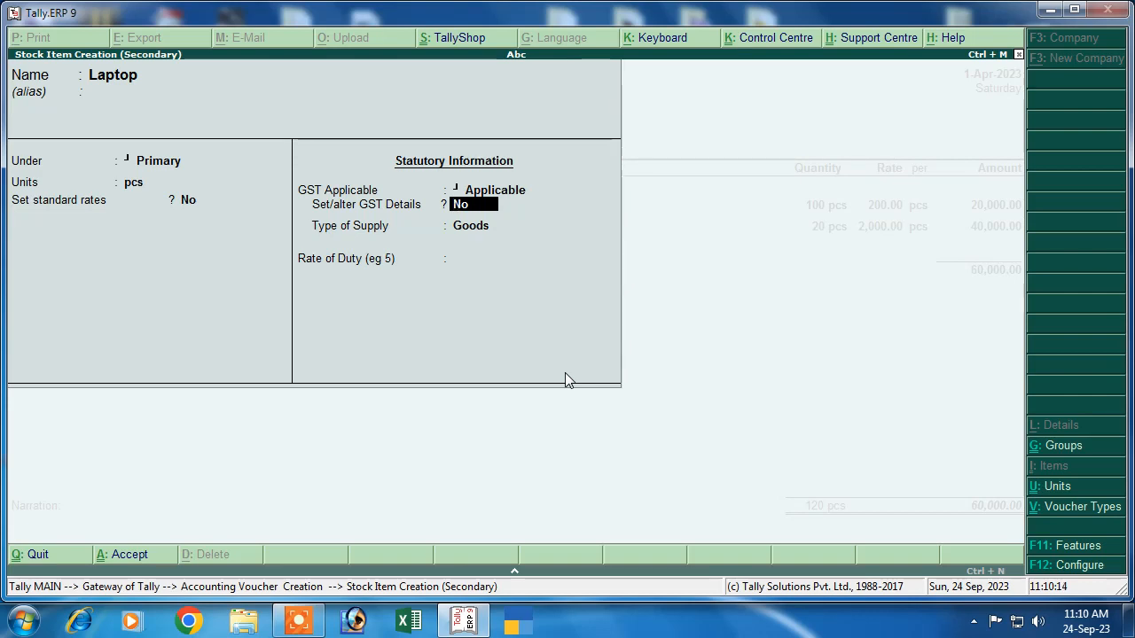
Step: Set Laptop's GST details to Goods, HSN 8547, Taxable, 28% integrated tax
key("y")
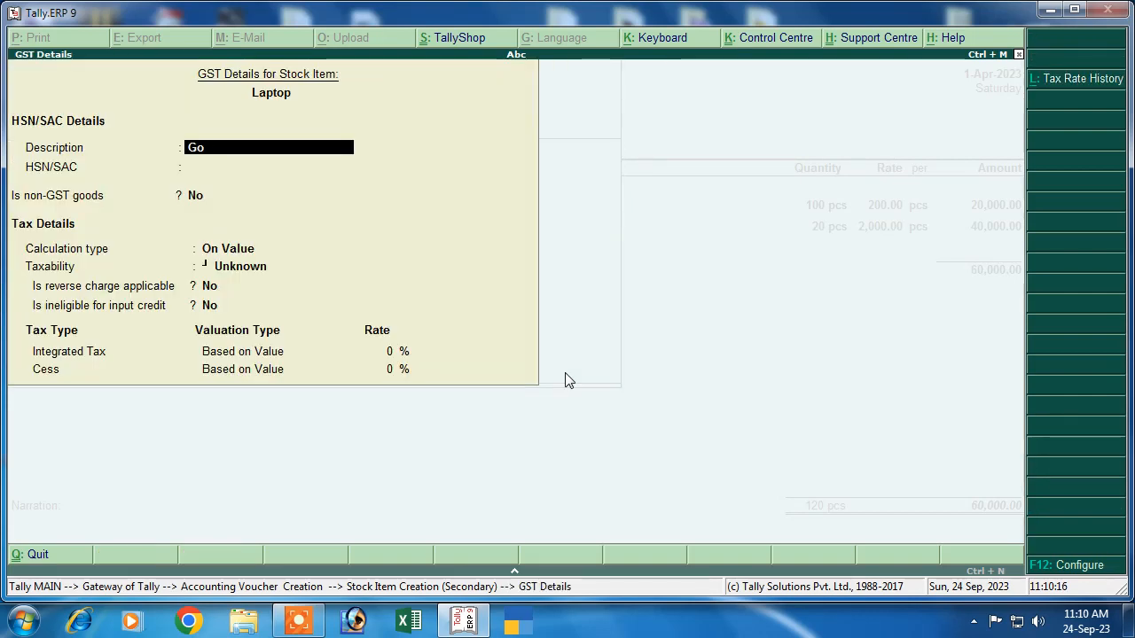
key("Return")
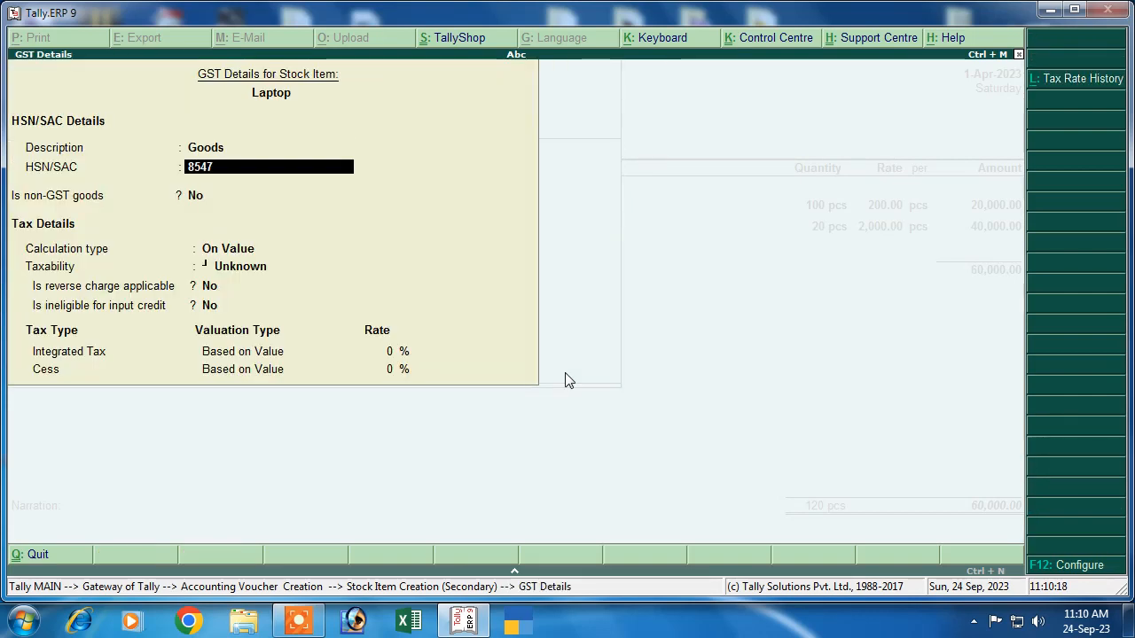
key("Return")
key("Return")
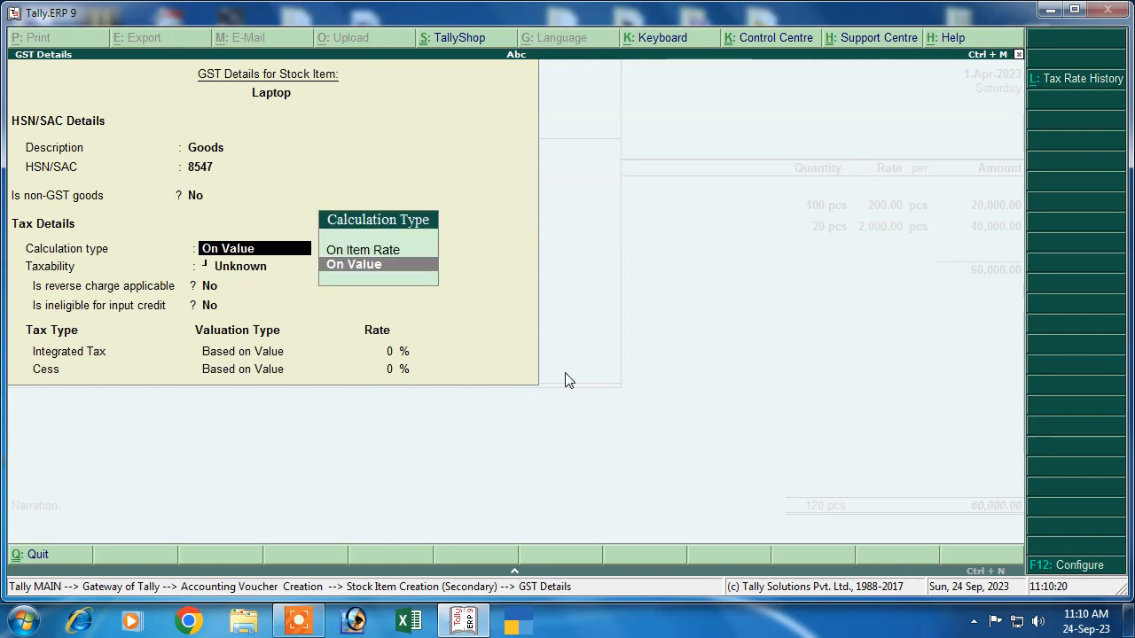
key("Return")
key("Down")
key("Down")
key("Down")
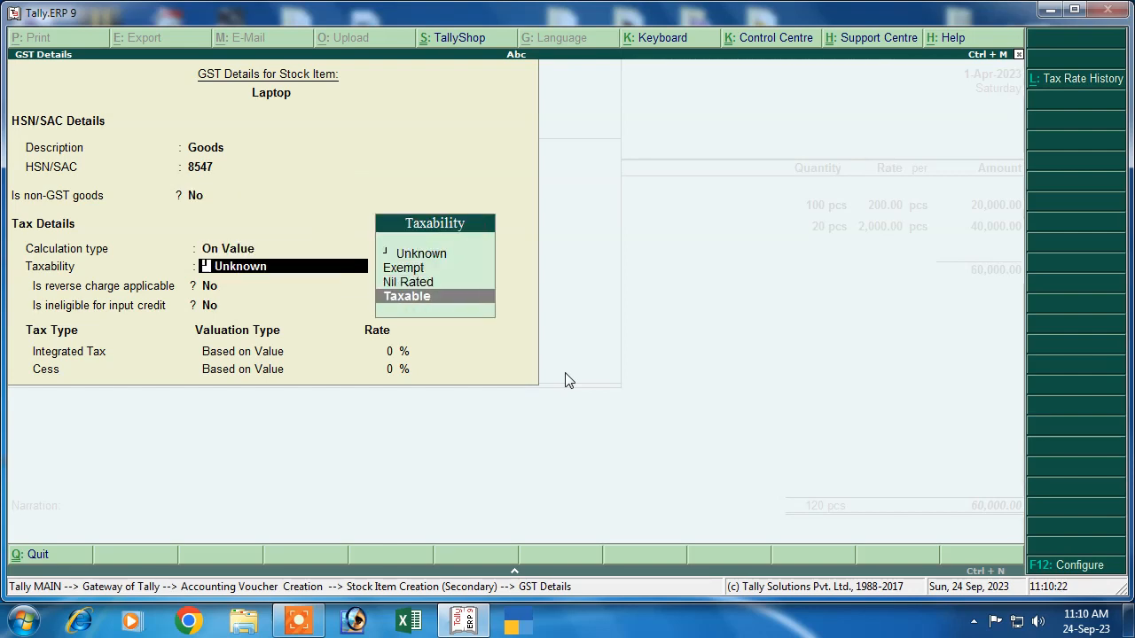
key("Return")
key("Return")
key("Return")
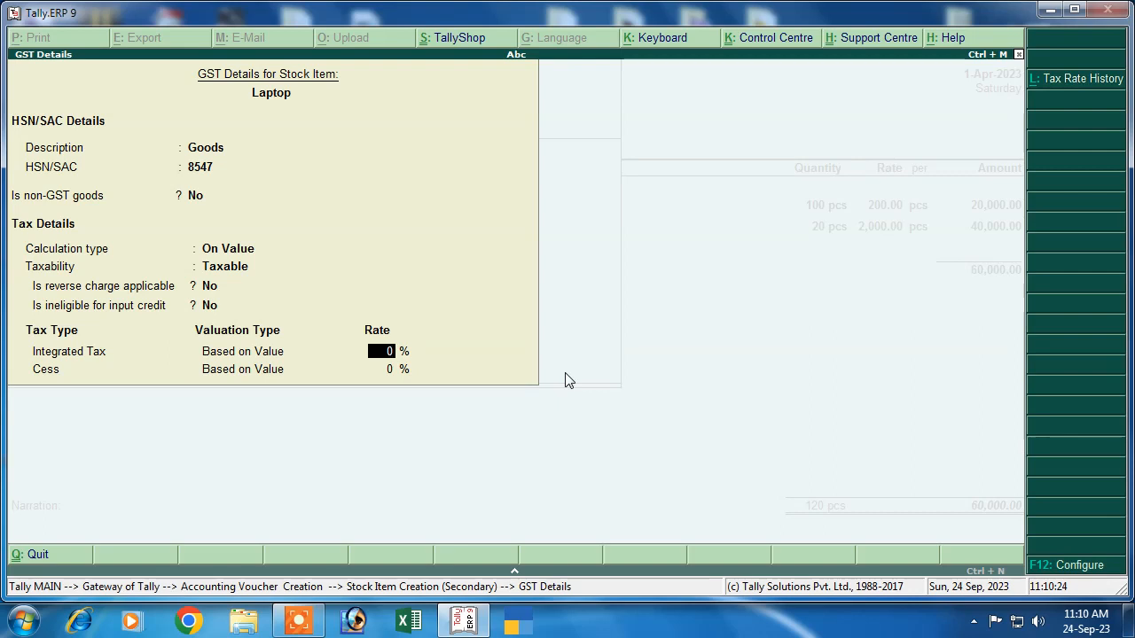
key("Return")
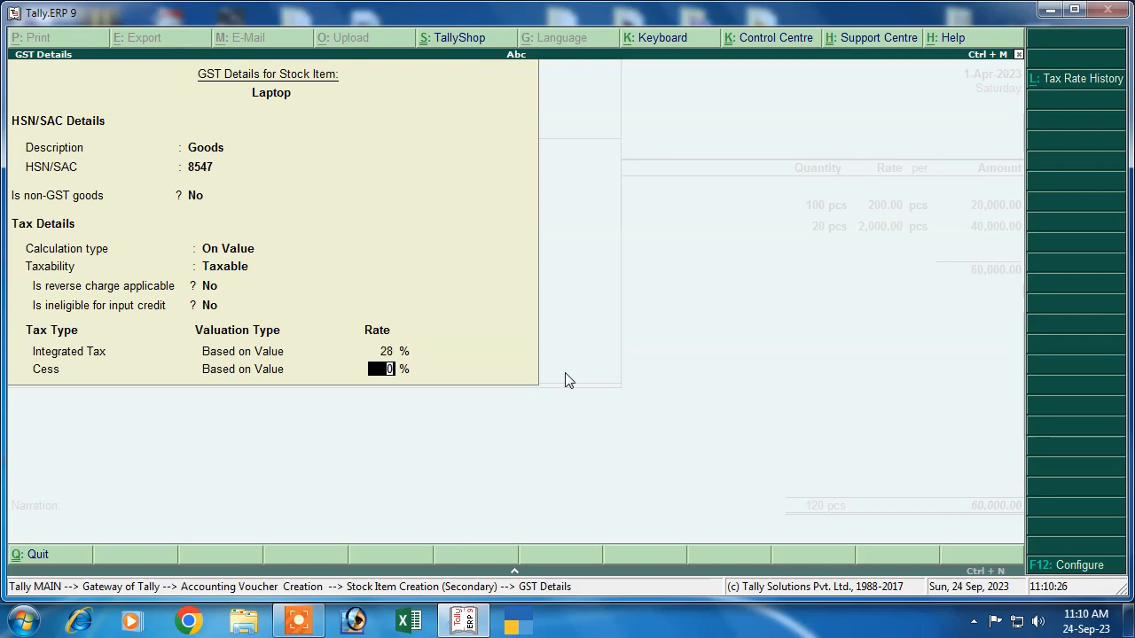
key("Return")
key("Return")
key("Return")
key("Return")
key("Return")
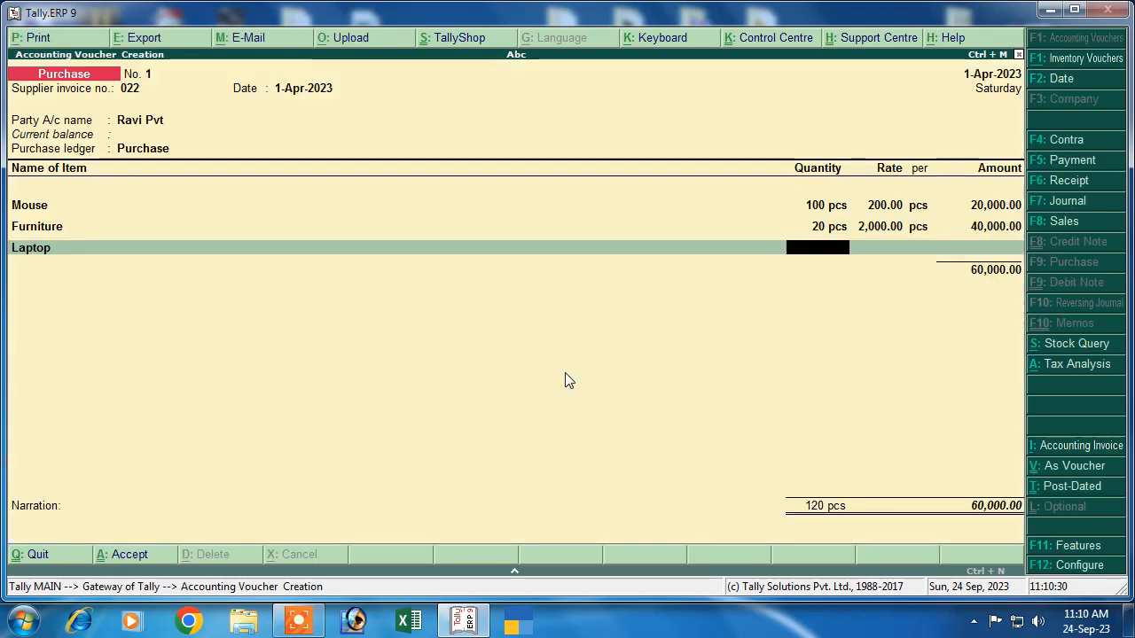
Step: Enter 2 pcs of Laptop at 30,000.00 for 60,000.00, then end the item list
type("2")
key("Return")
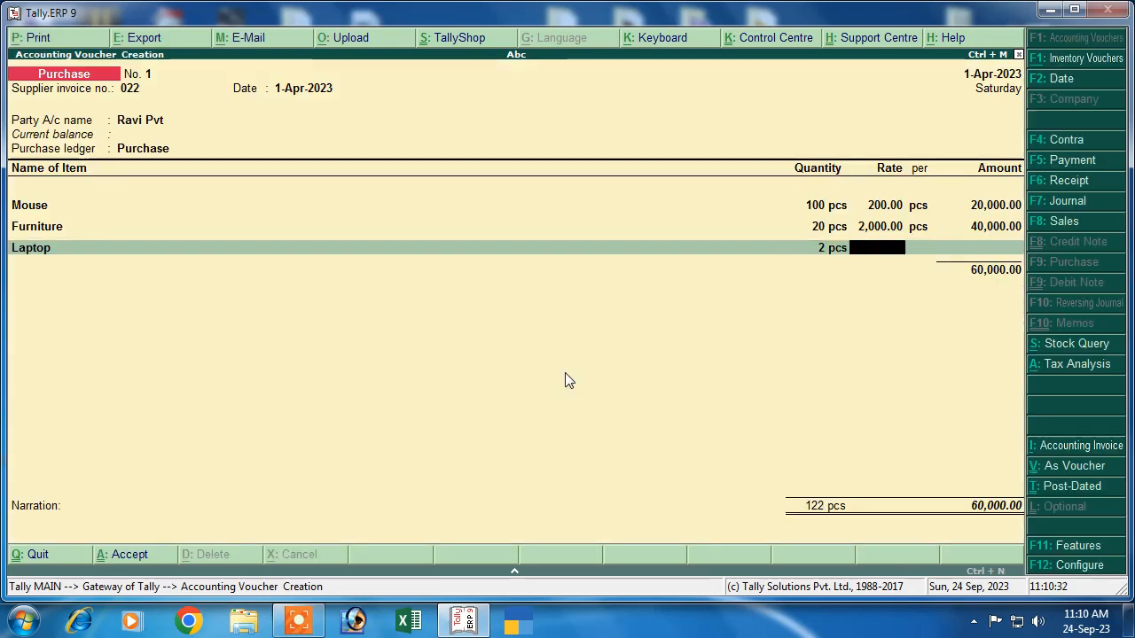
type("30,000")
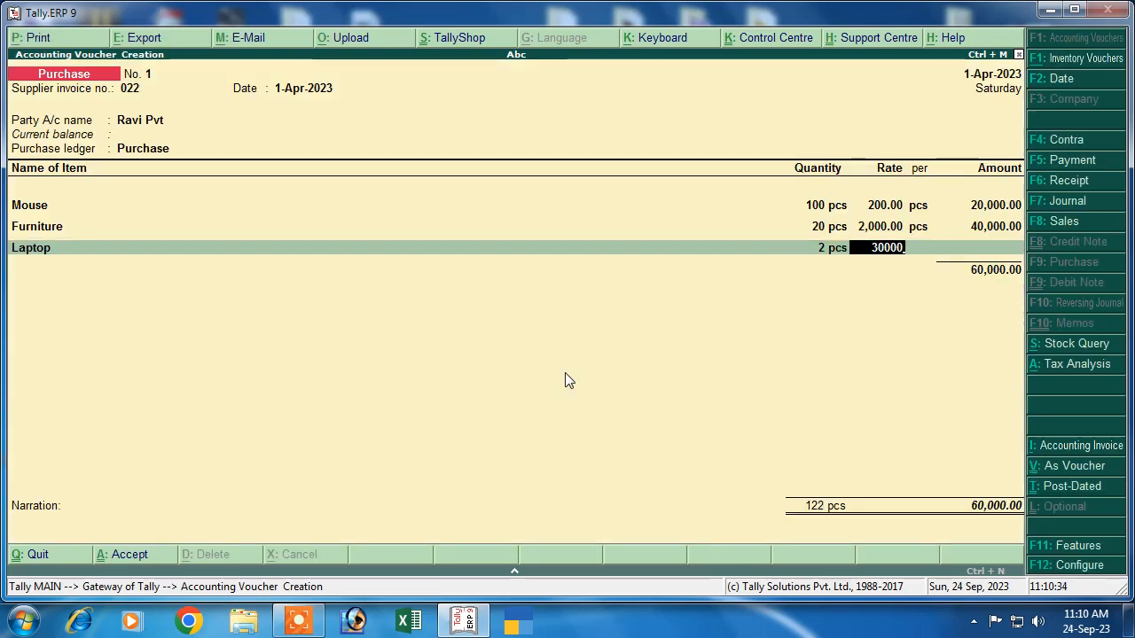
key("Return")
key("Return")
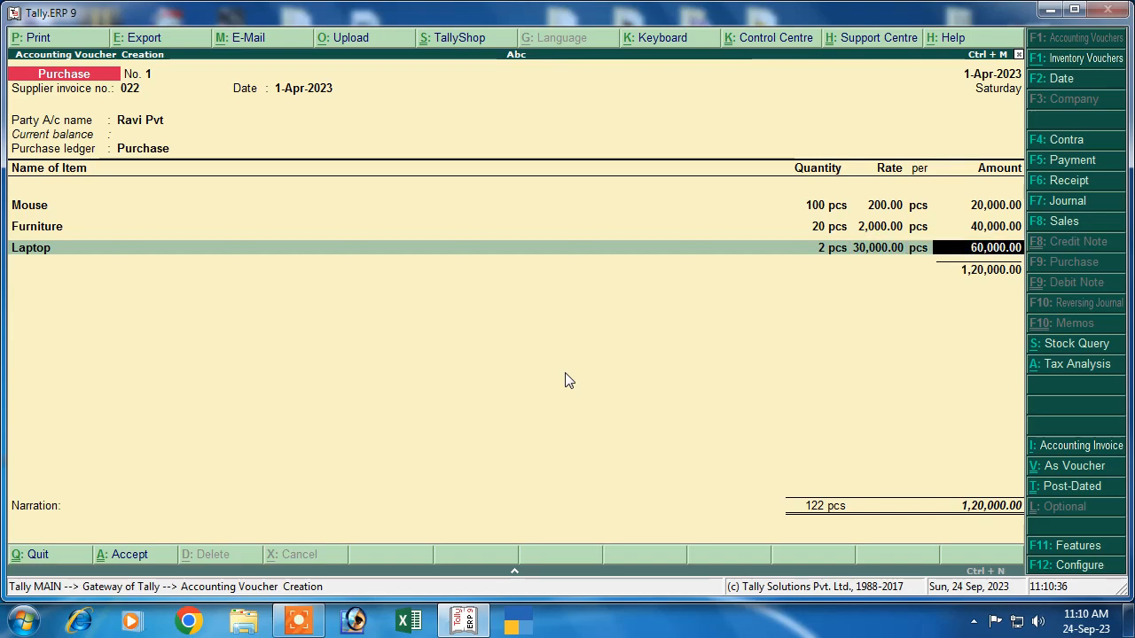
key("Return")
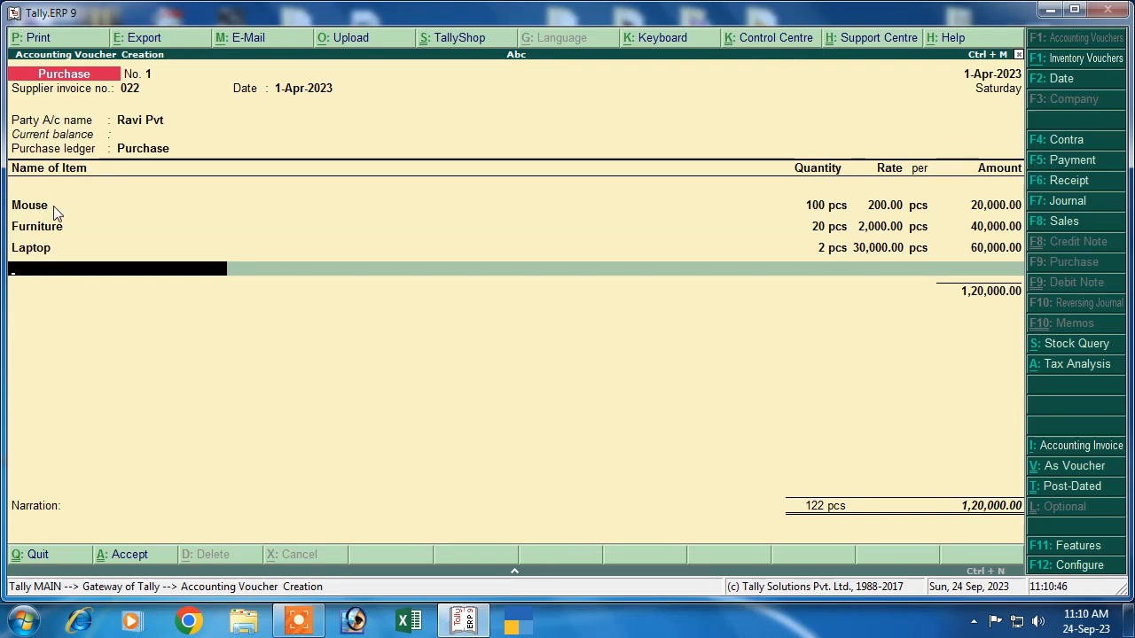
key("Return")
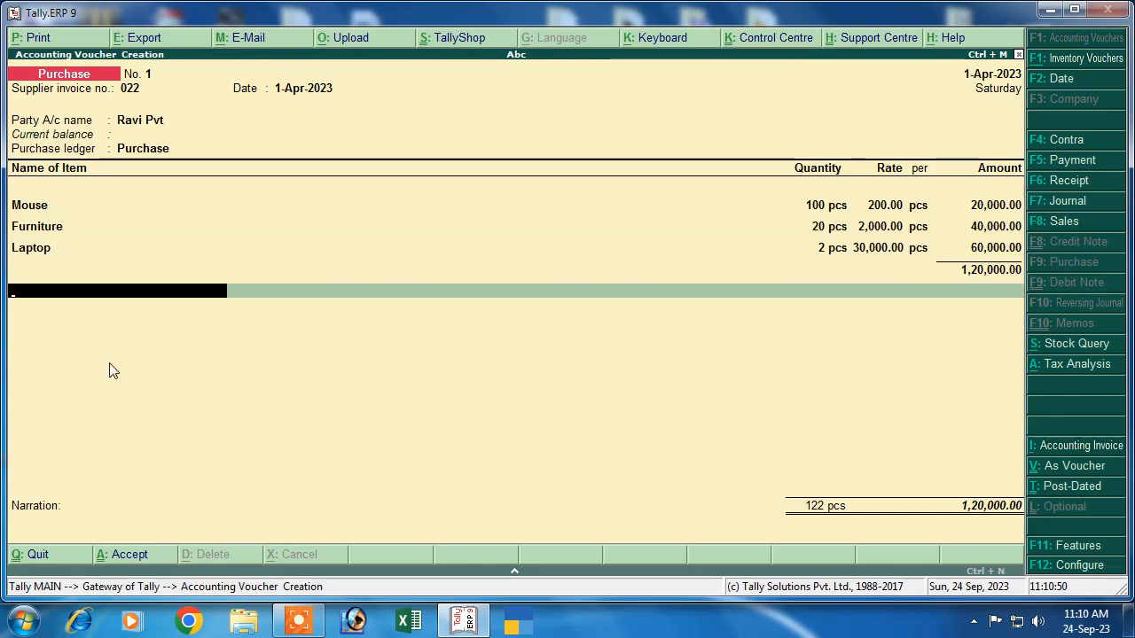
Step: Create a new ledger named Igst 12% under Duties & Taxes
key("alt+c")
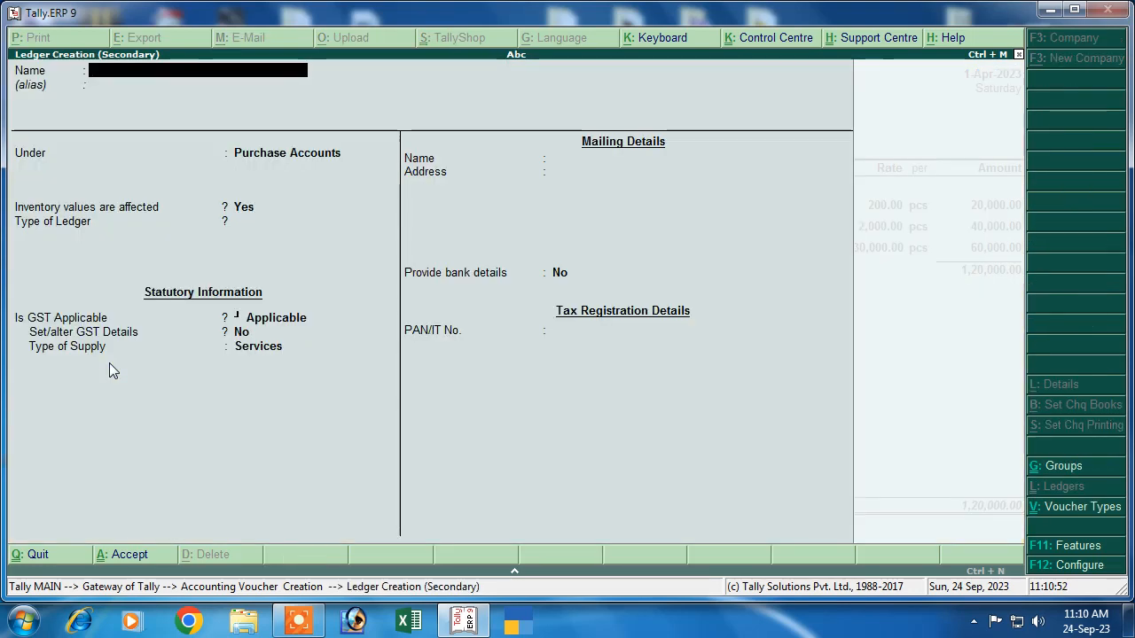
type("lg")
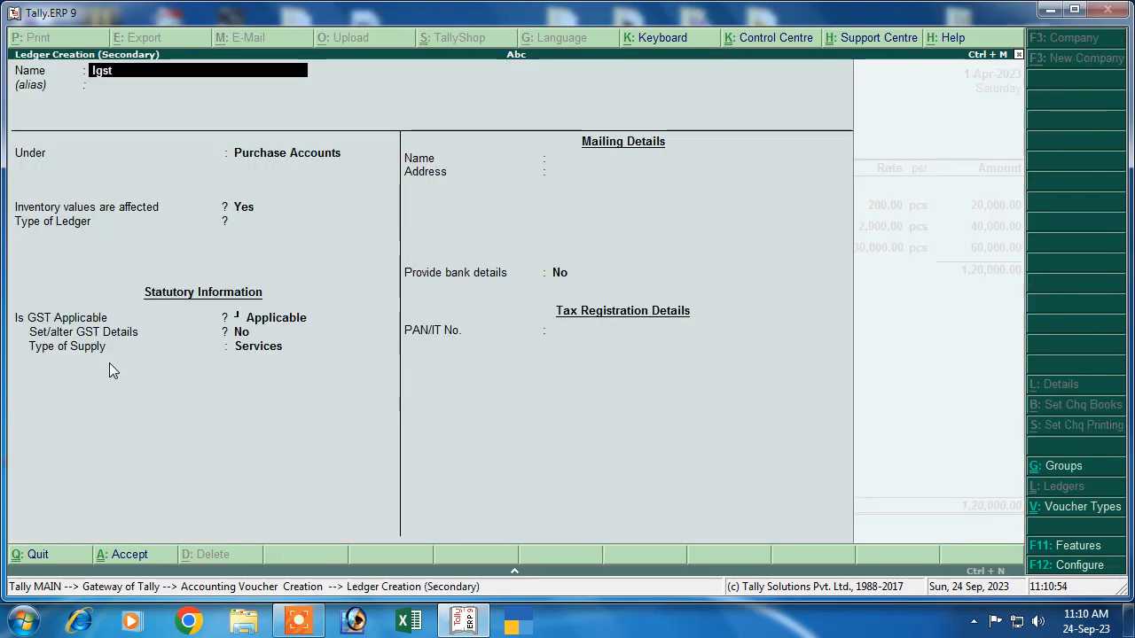
type("st")
key("Return")
key("BackSpace")
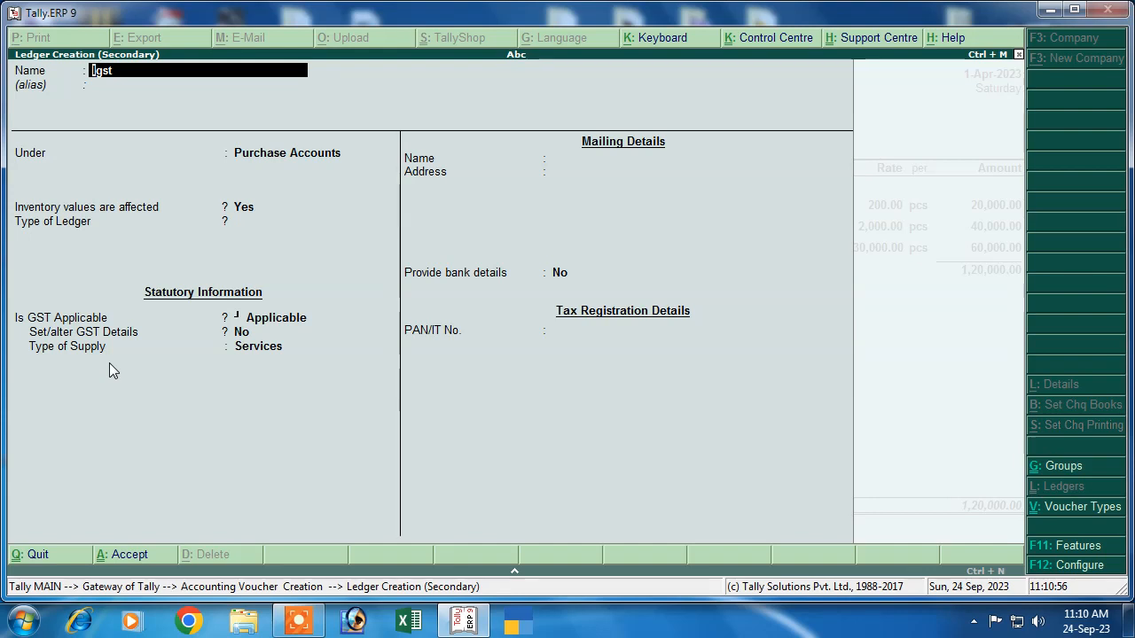
type("Igs")
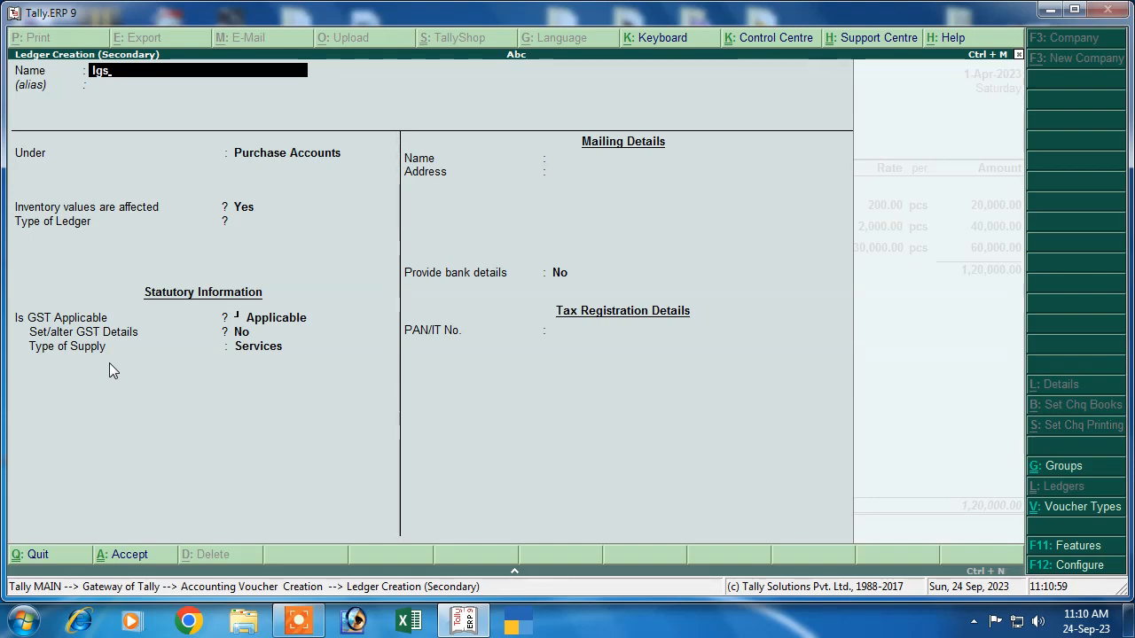
type("t 12%")
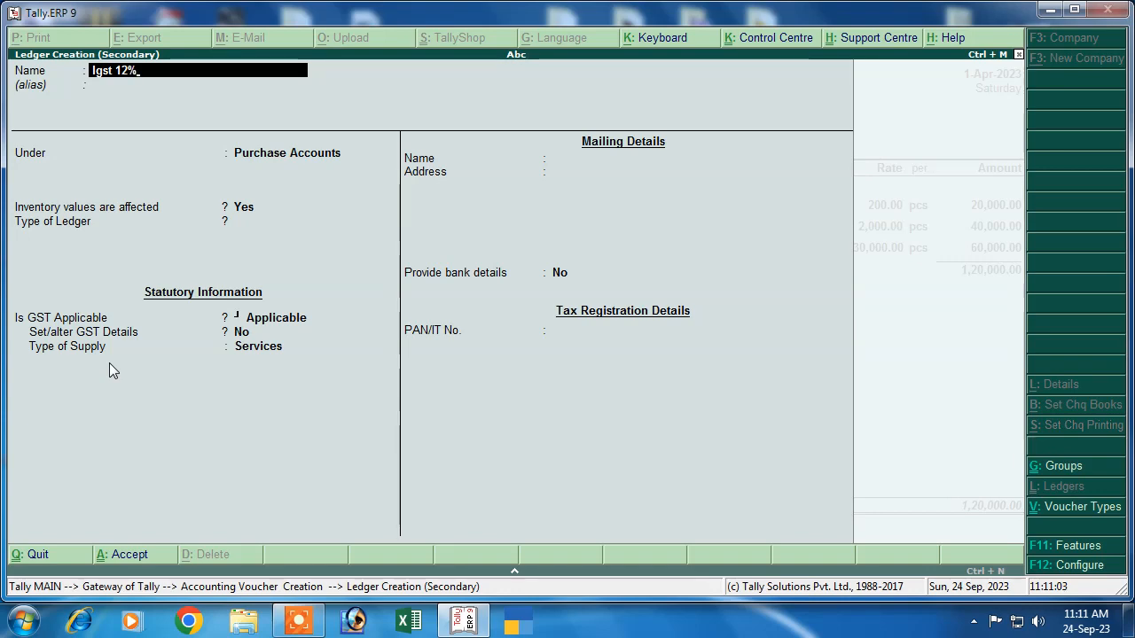
key("Return")
type("D")
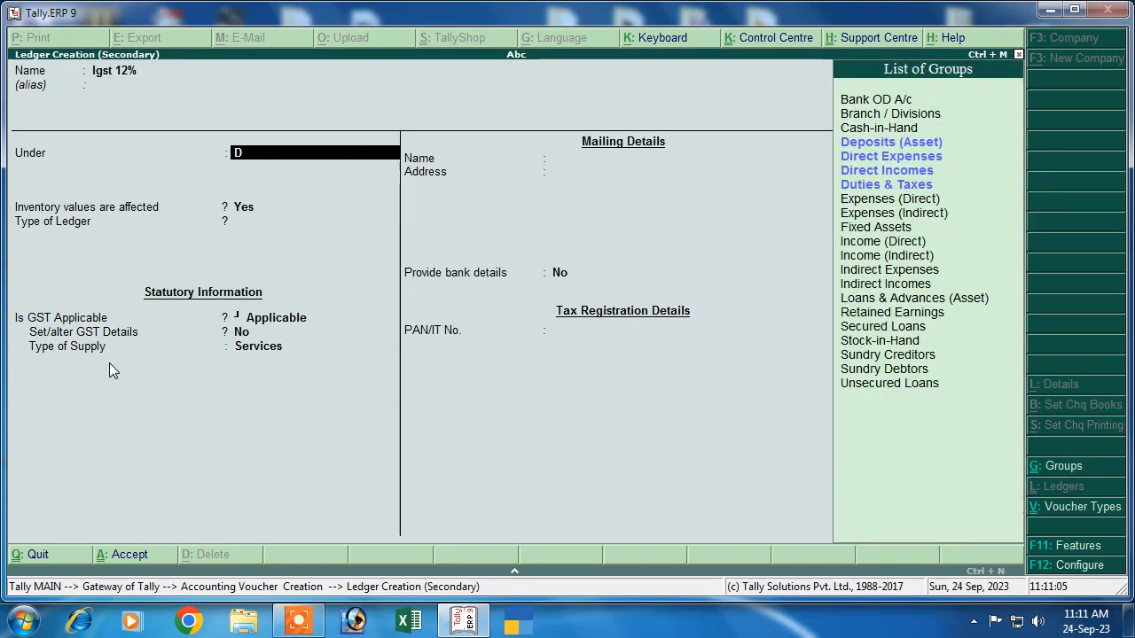
key("Down")
key("Down")
key("Down")
key("Return")
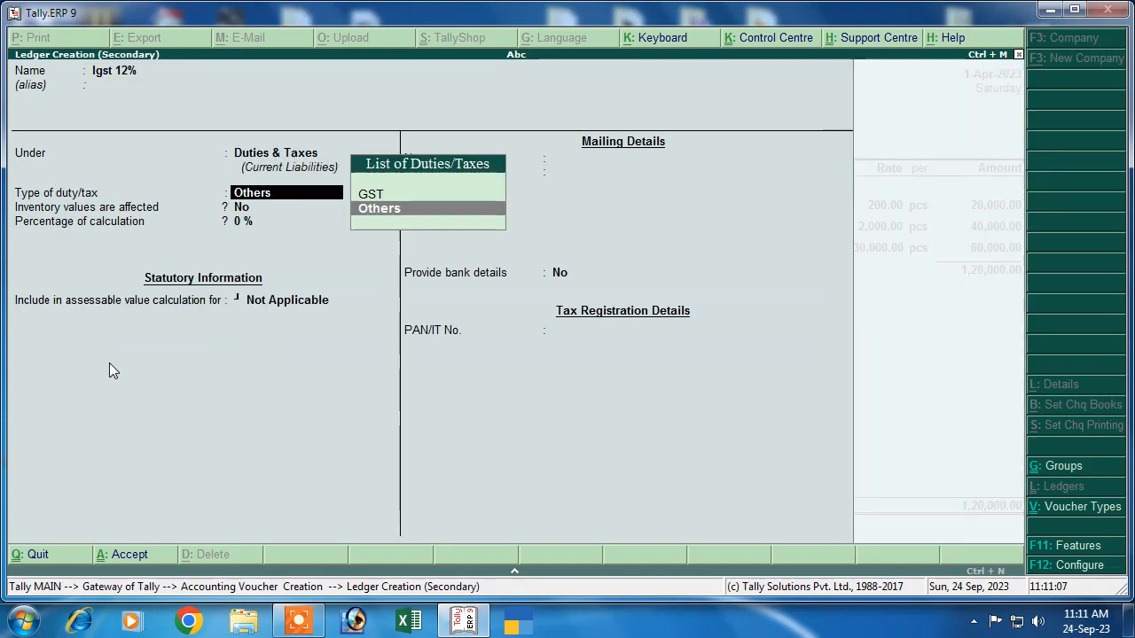
Step: Make it a 12% GST Integrated Tax ledger, save it, and accept its 2,400.00 amount
key("Up")
key("Return")
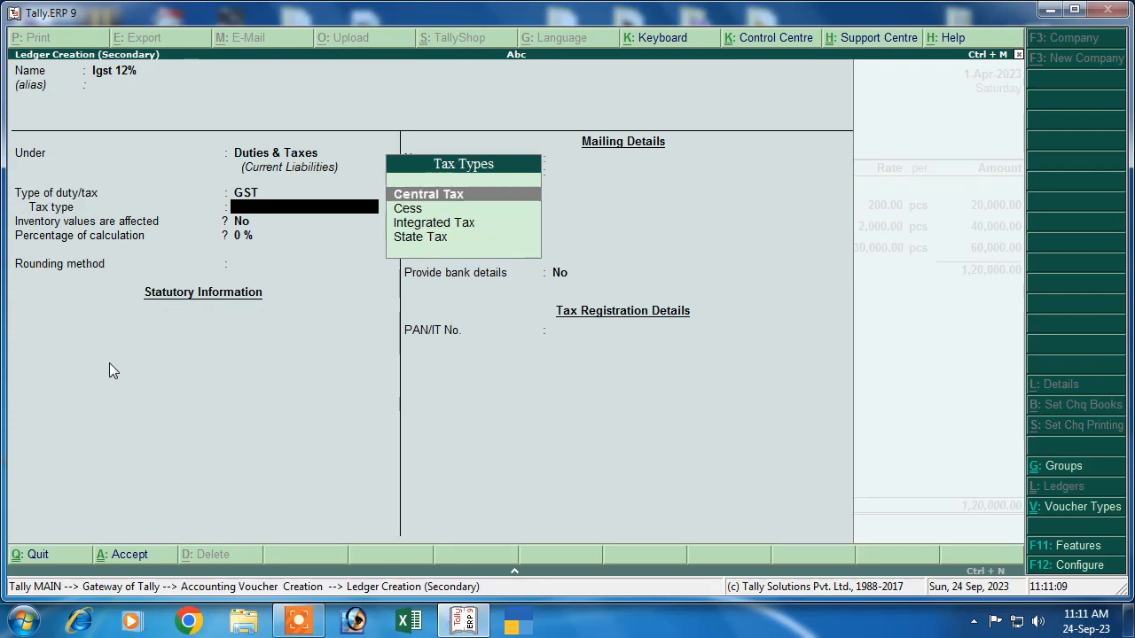
key("Down")
key("Down")
key("Return")
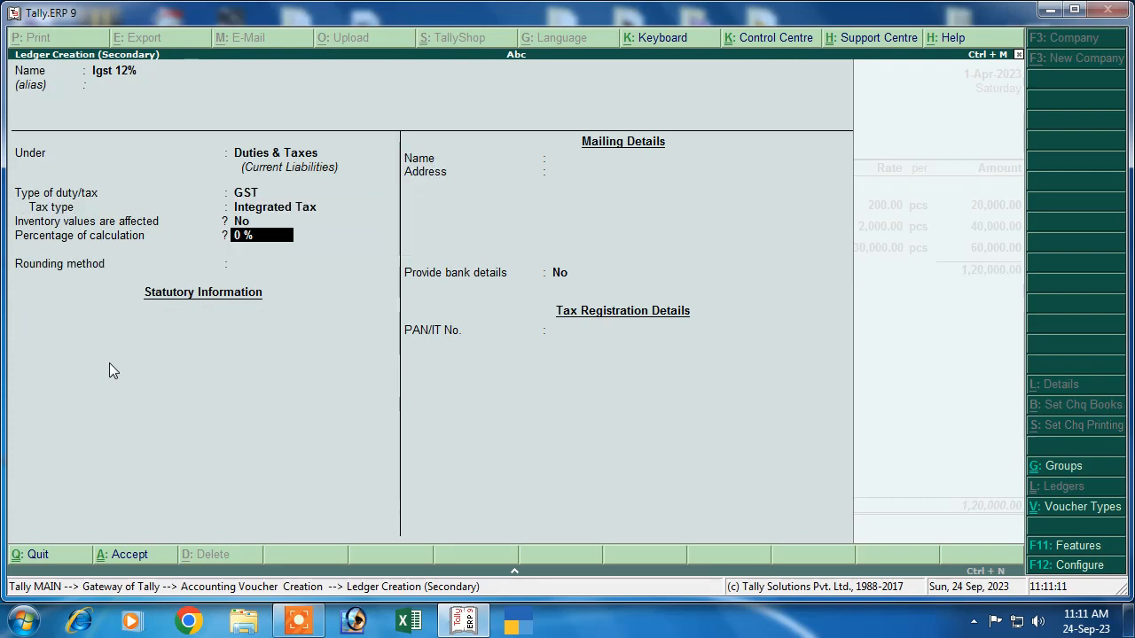
type("12")
key("Return")
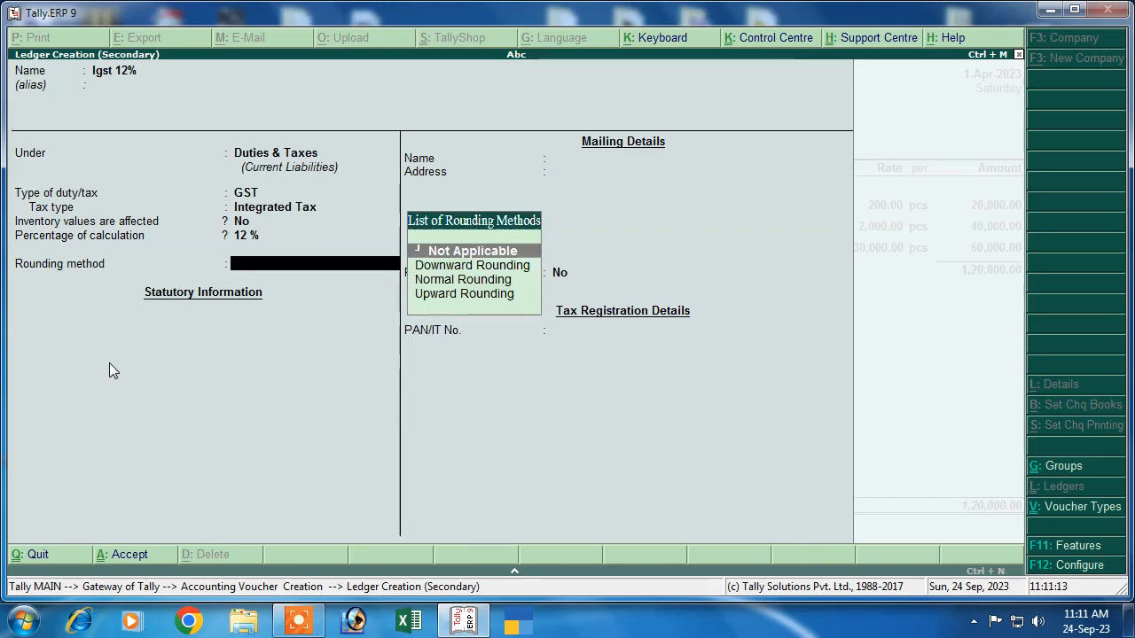
key("Return")
key("Return")
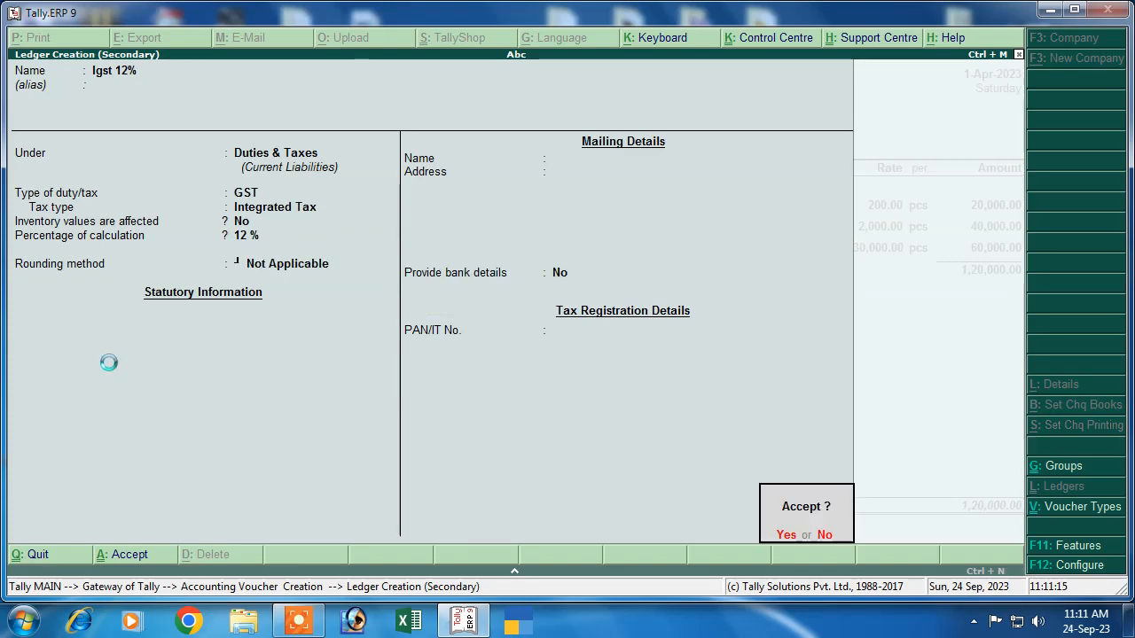
key("Return")
key("Return")
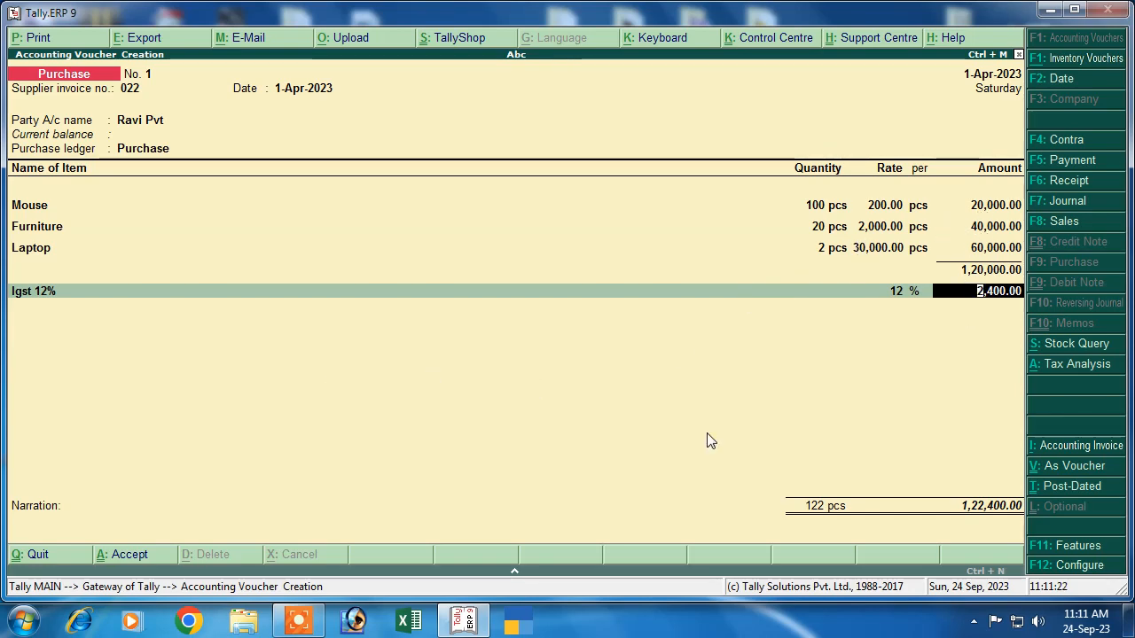
key("Return")
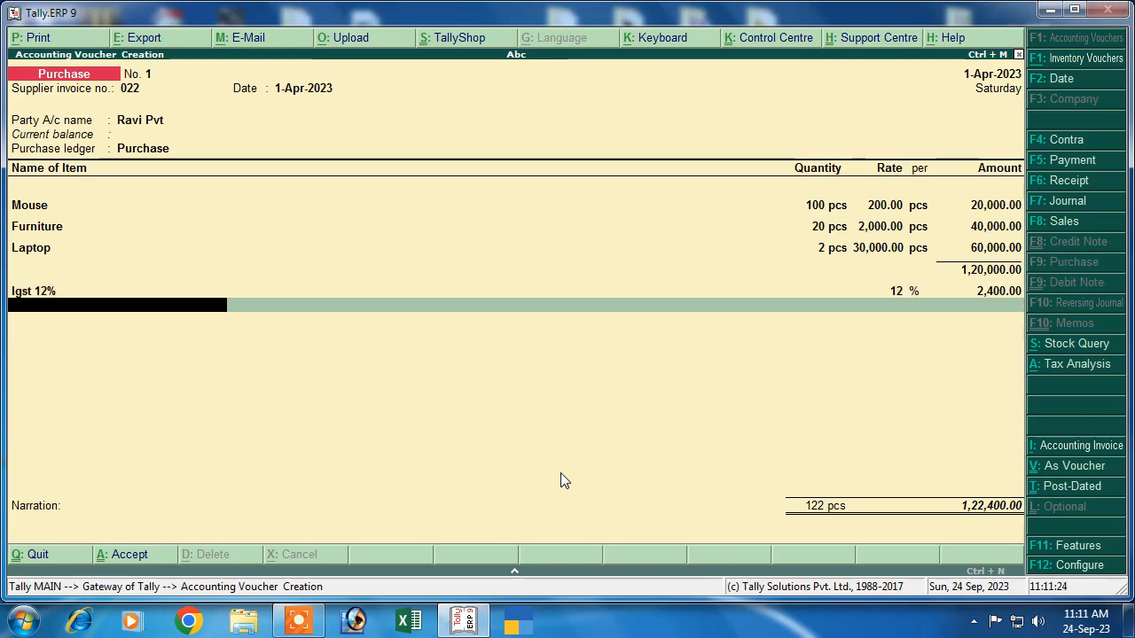
key("alt+c")
Step: Create Igst 18% under Duties & Taxes as 18% GST Integrated Tax, then add 7,200.00 to the voucher
type("Igs")
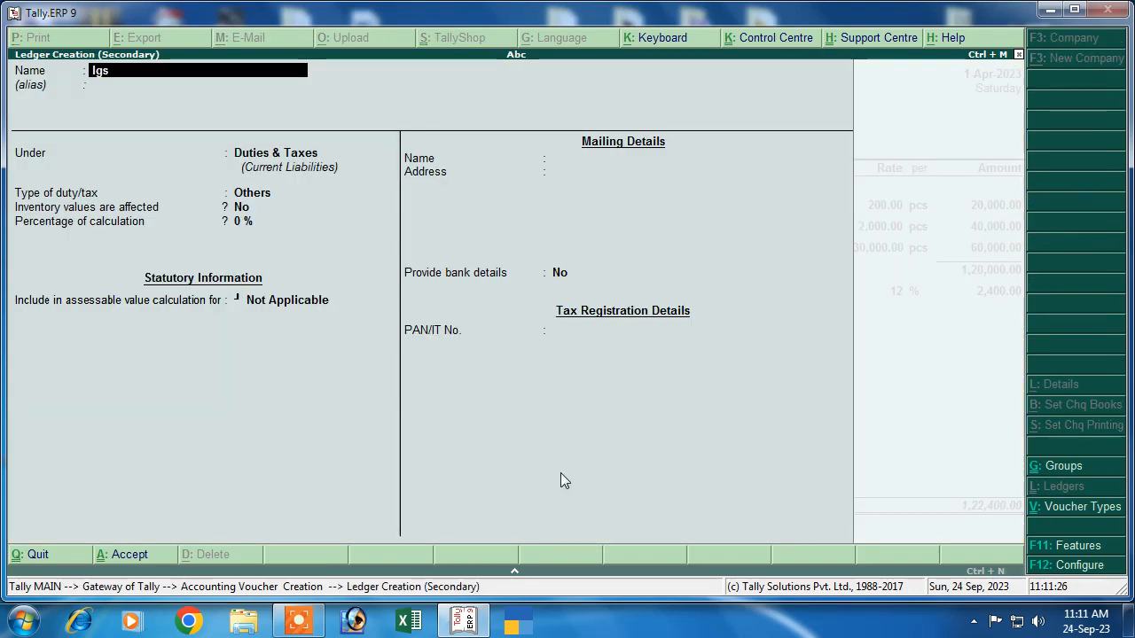
type("t 1")
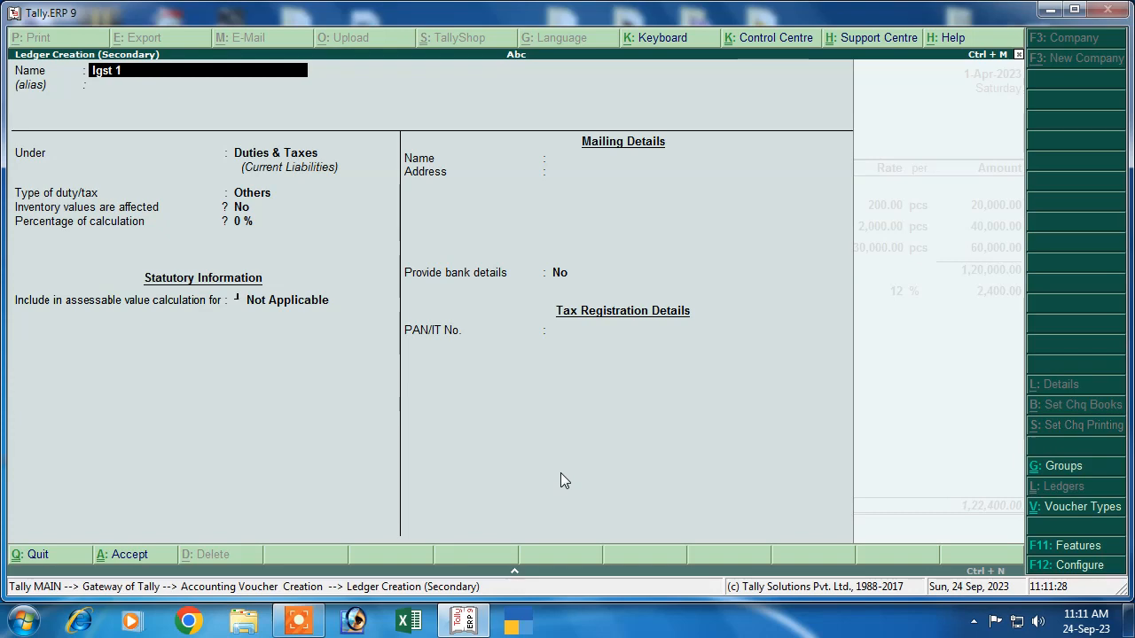
type("8")
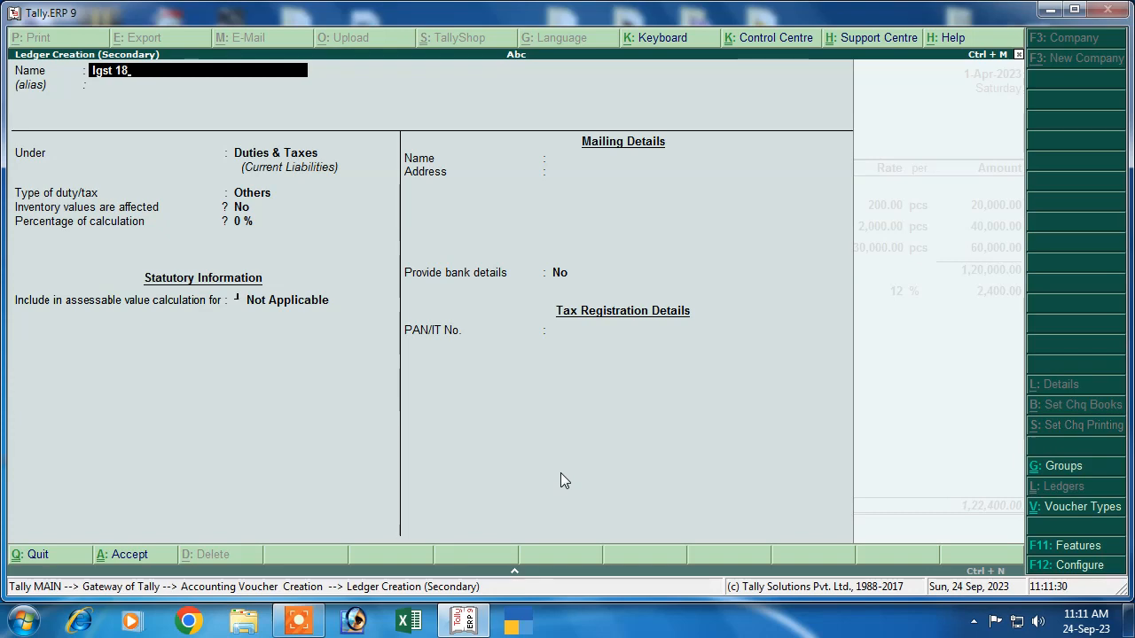
type("%")
key("Return")
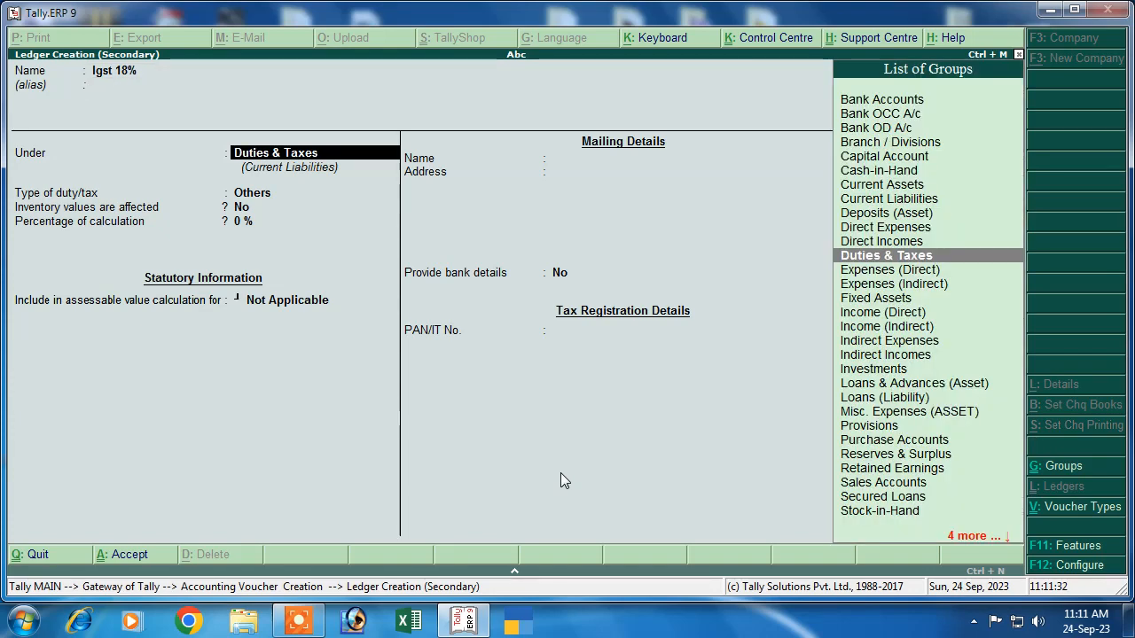
key("Return")
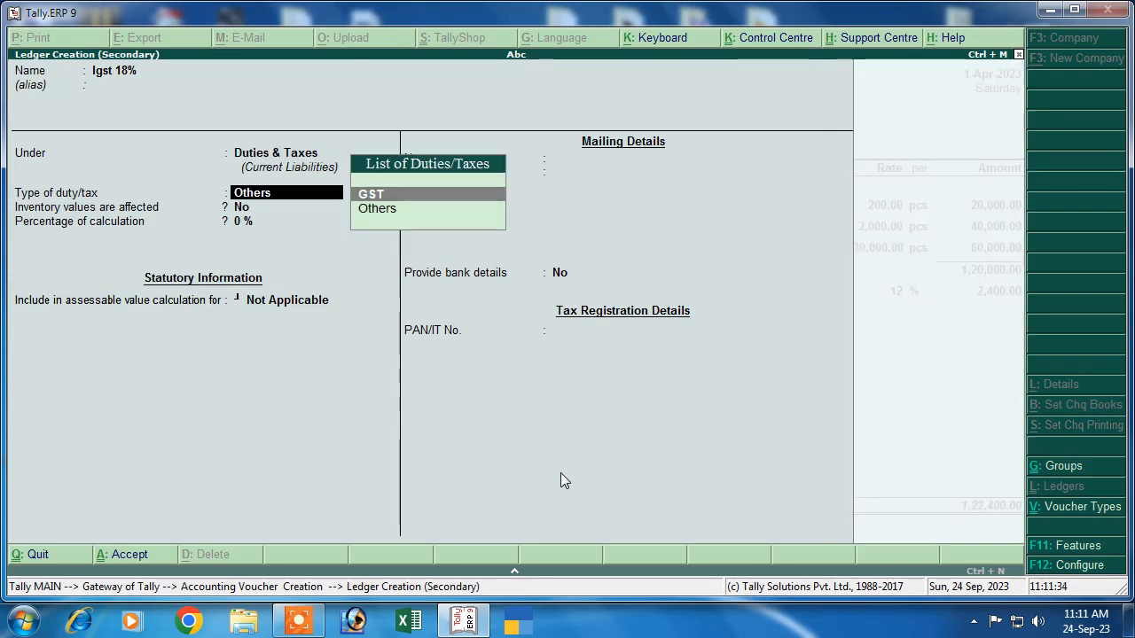
key("Return")
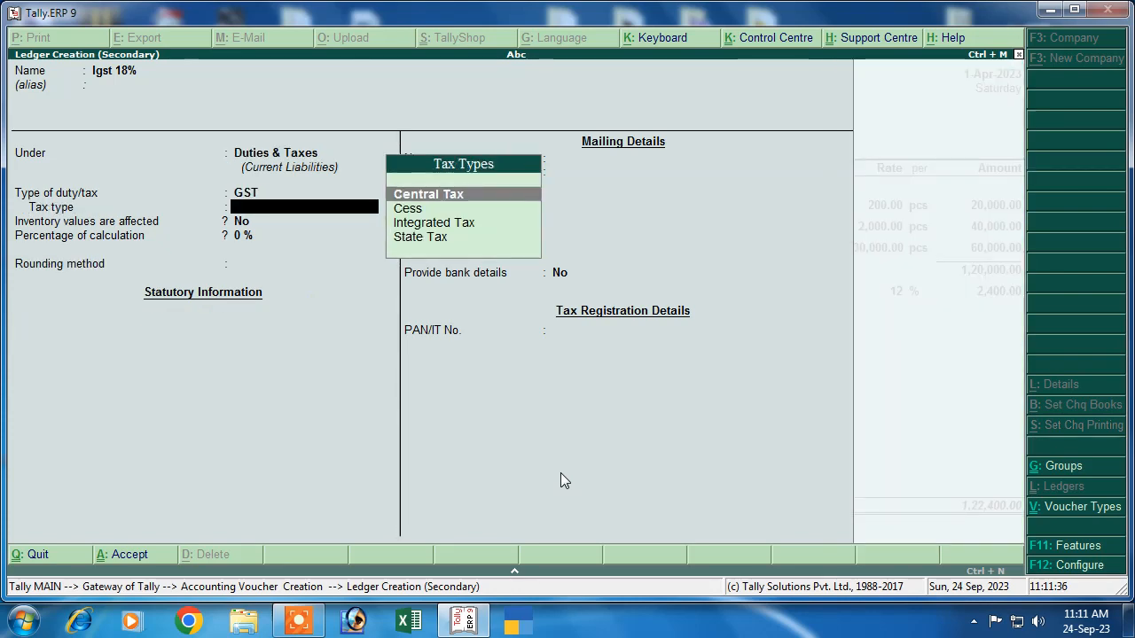
key("Down")
key("Down")
key("Down")
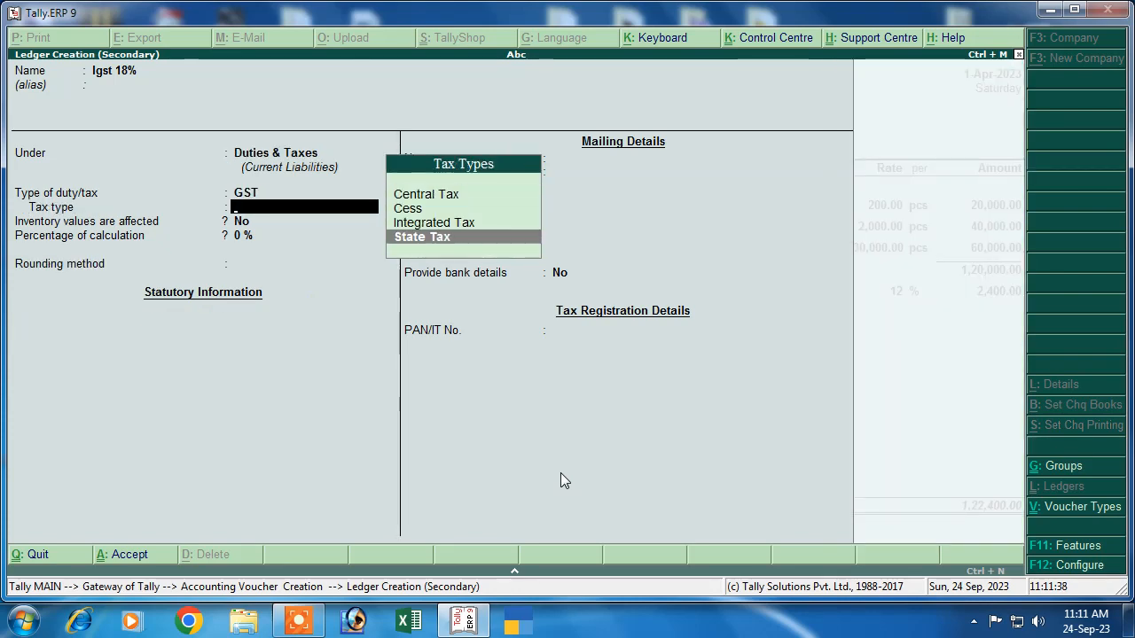
key("Up")
key("Return")
type("18")
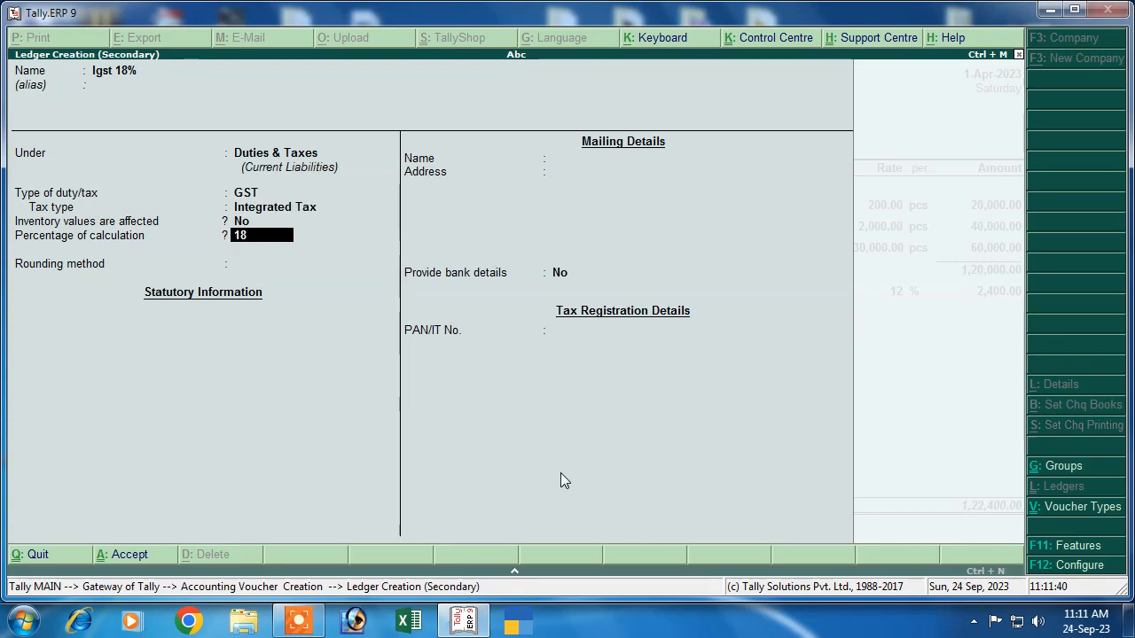
key("Return")
key("Return")
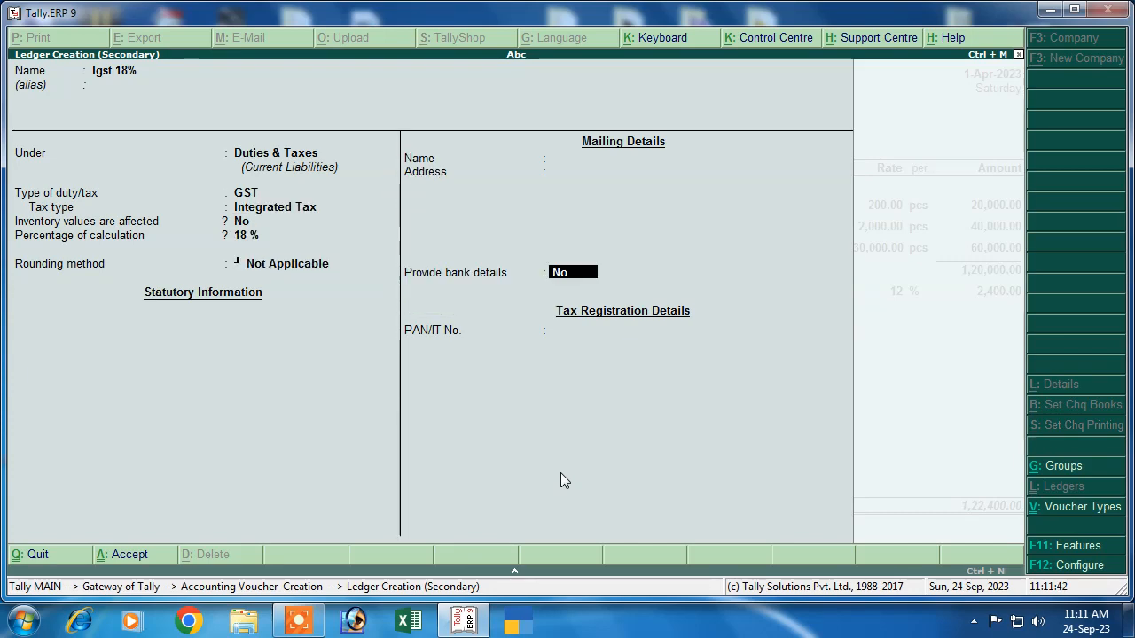
key("ctrl+a")
key("Return")
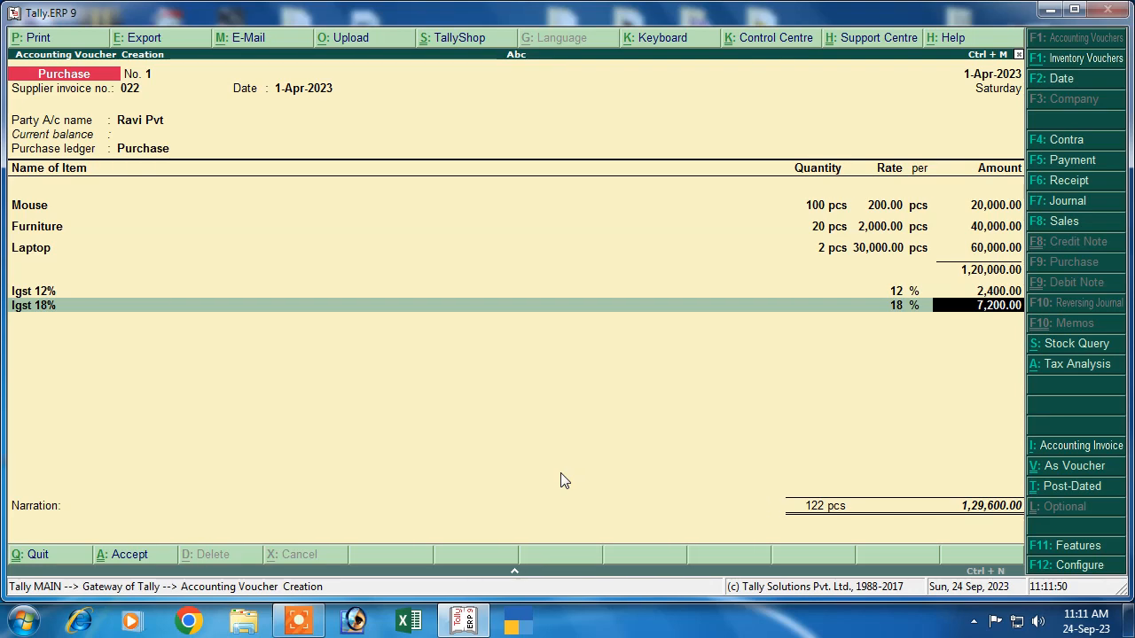
key("Return")
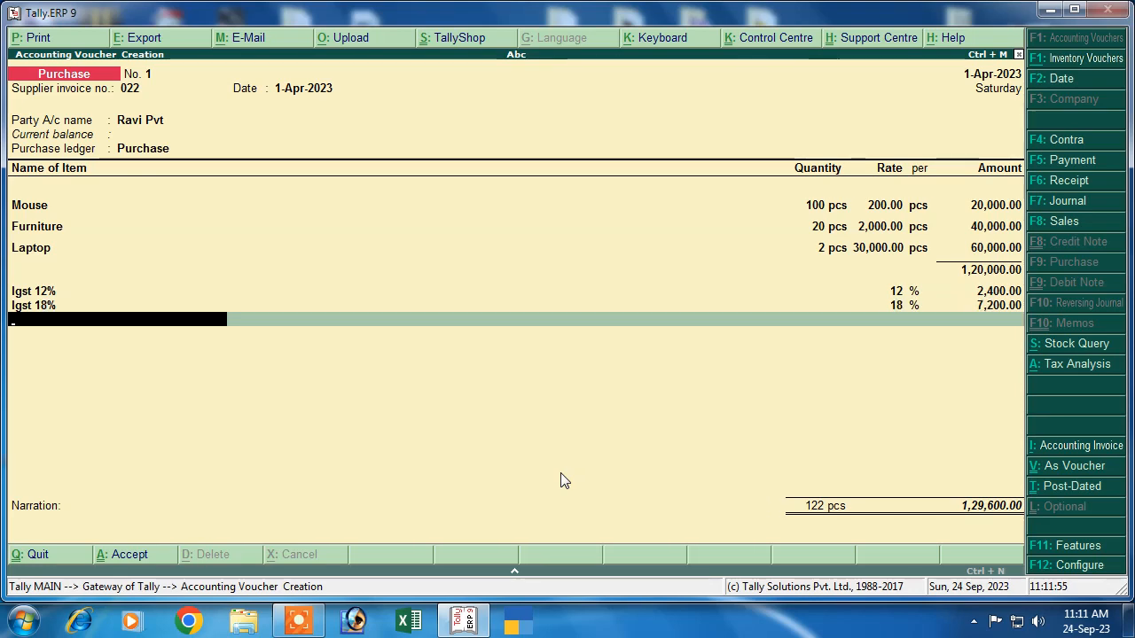
key("alt+c")
Step: Create ledger Igst 28% under Duties & Taxes as GST Integrated Tax at 28%
type("Igst")
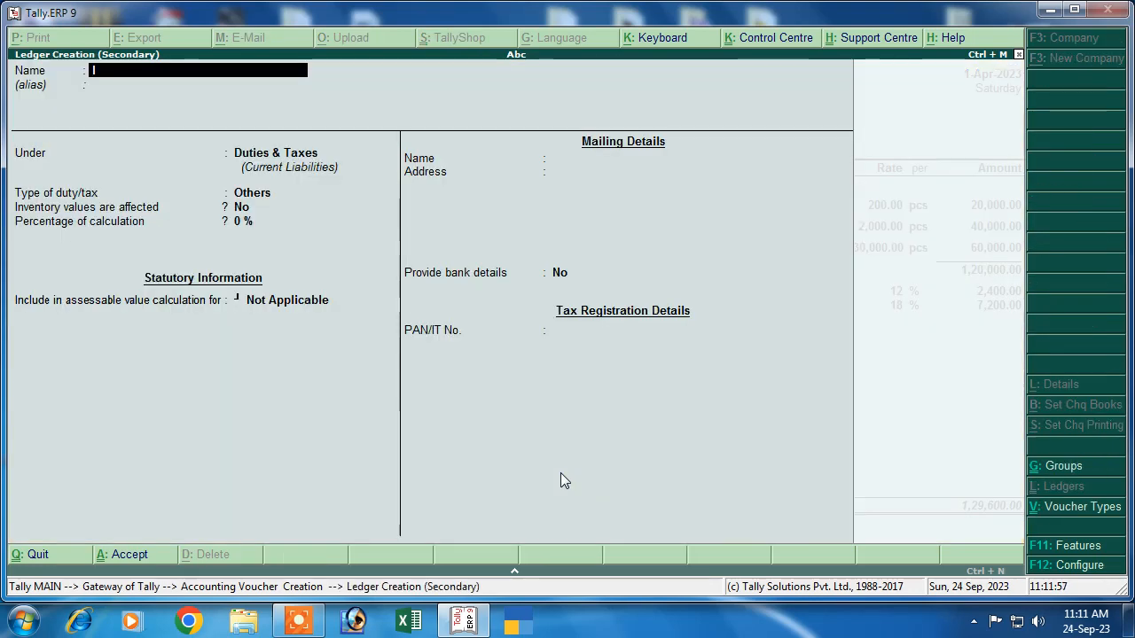
type(" 28%")
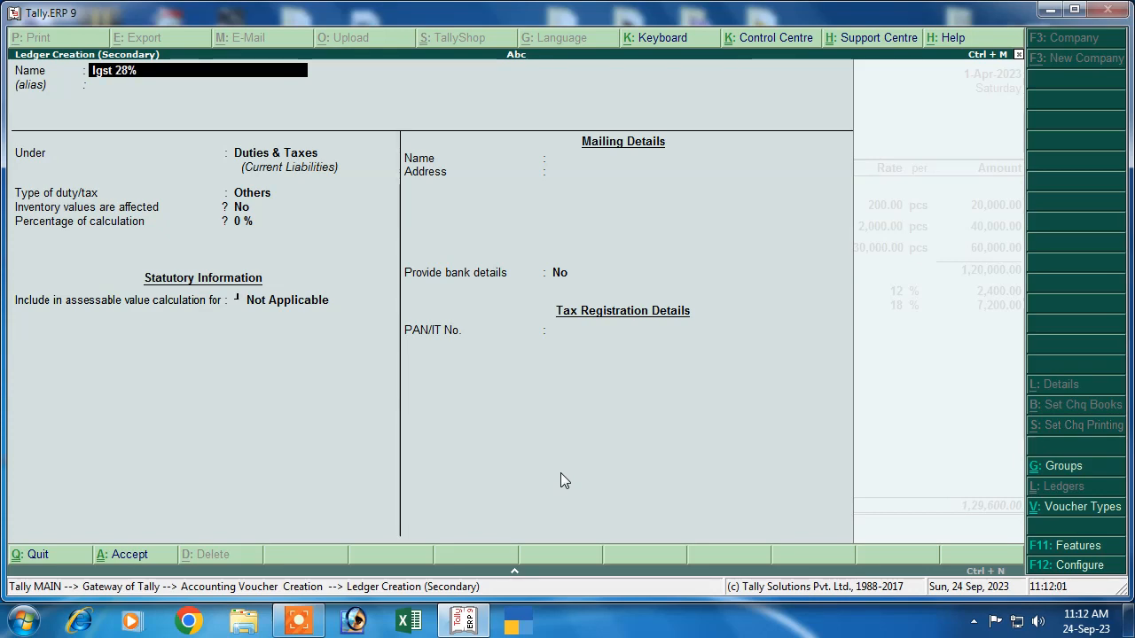
key("Return")
key("Return")
key("Return")
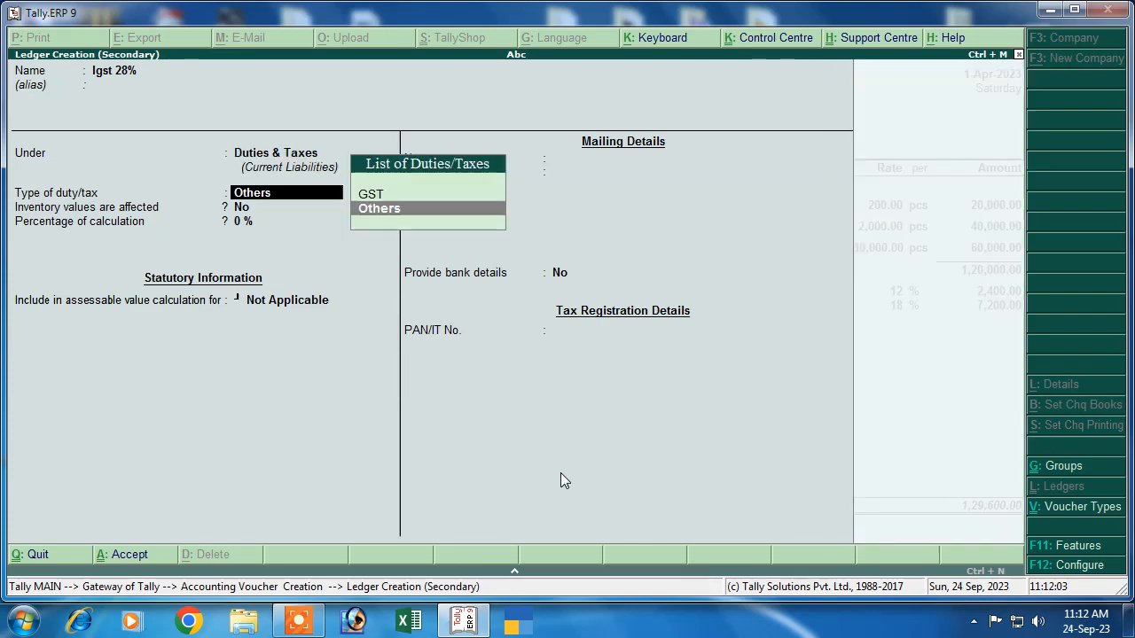
key("Up")
key("Return")
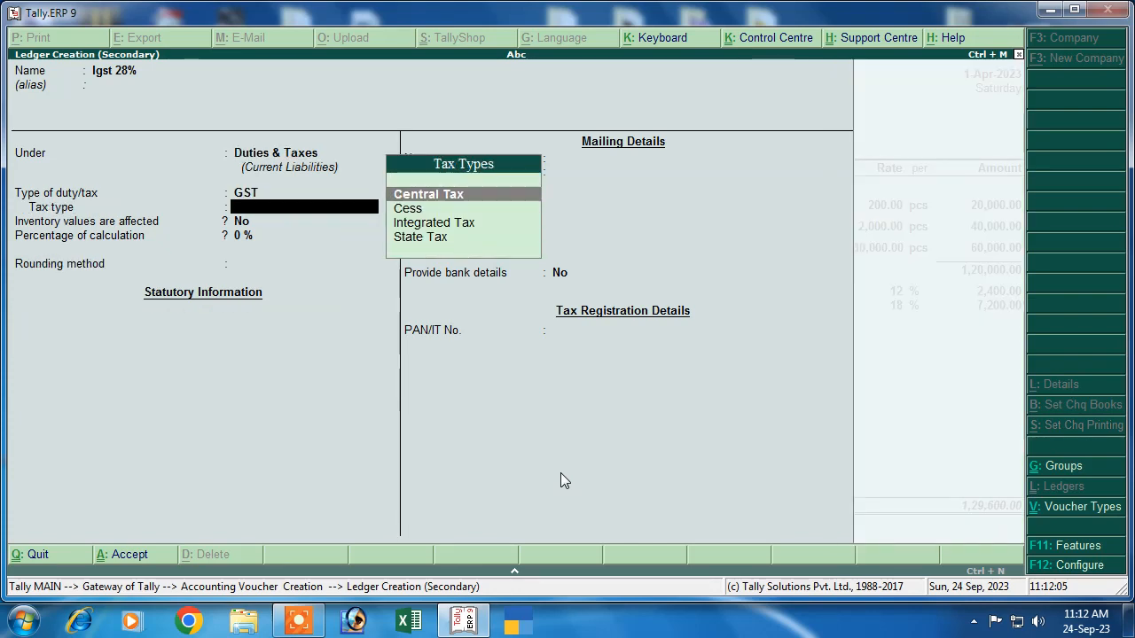
key("Down")
key("Down")
key("Return")
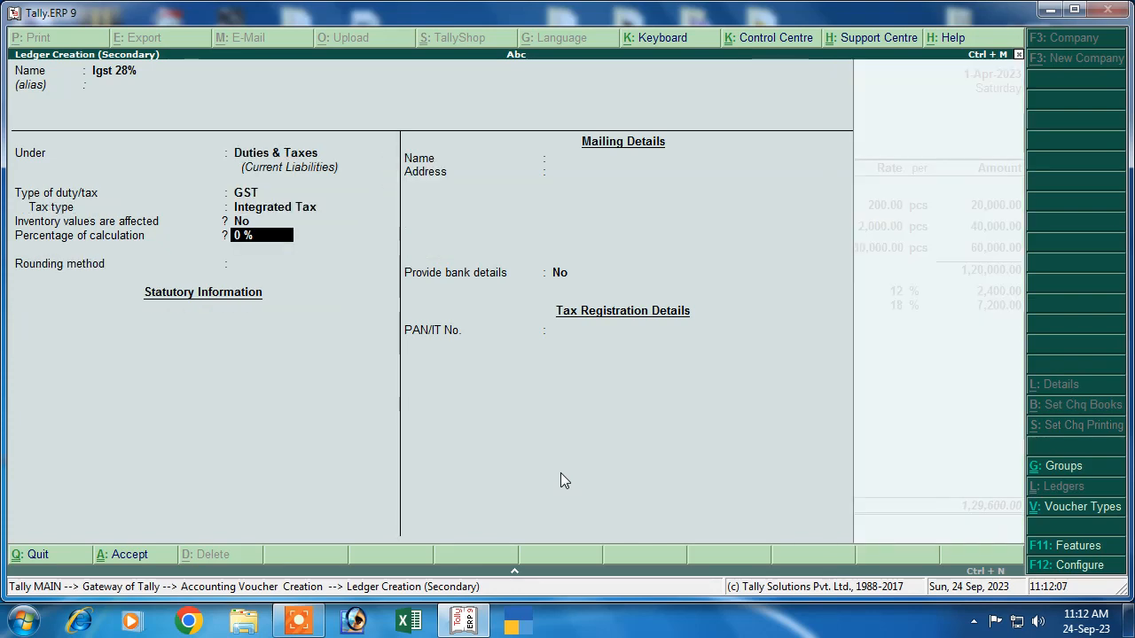
type("28")
key("Return")
Step: Set rounding to Not Applicable, save the ledger, and add 16,800.00 to the voucher
key("Down")
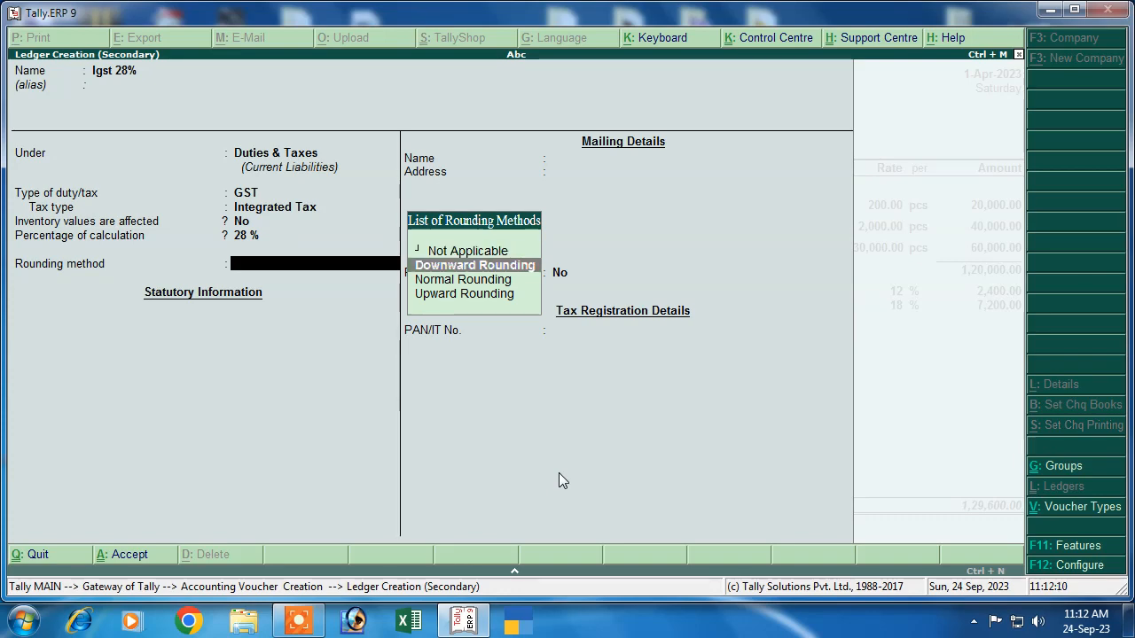
key("Up")
key("Return")
key("ctrl+a")
key("Return")
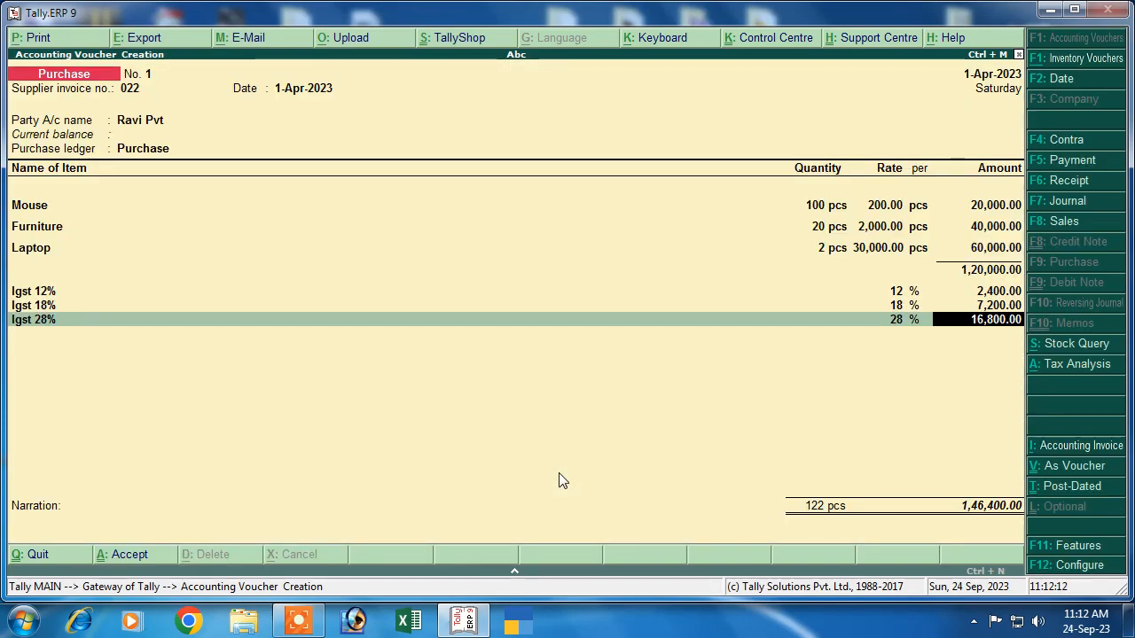
key("Return")
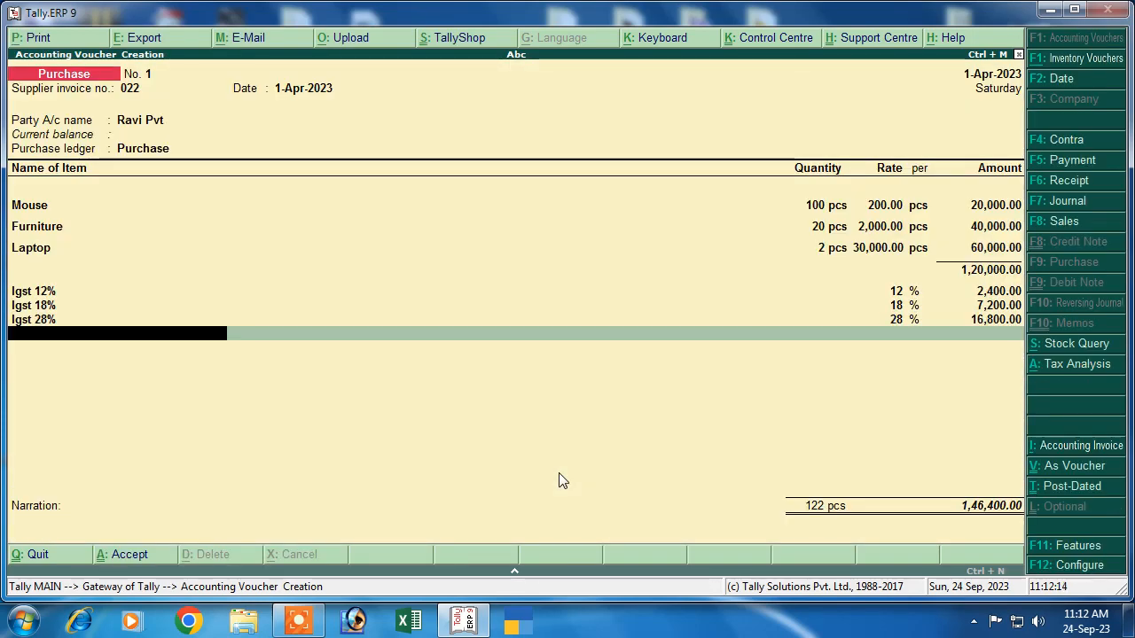
key("Return")
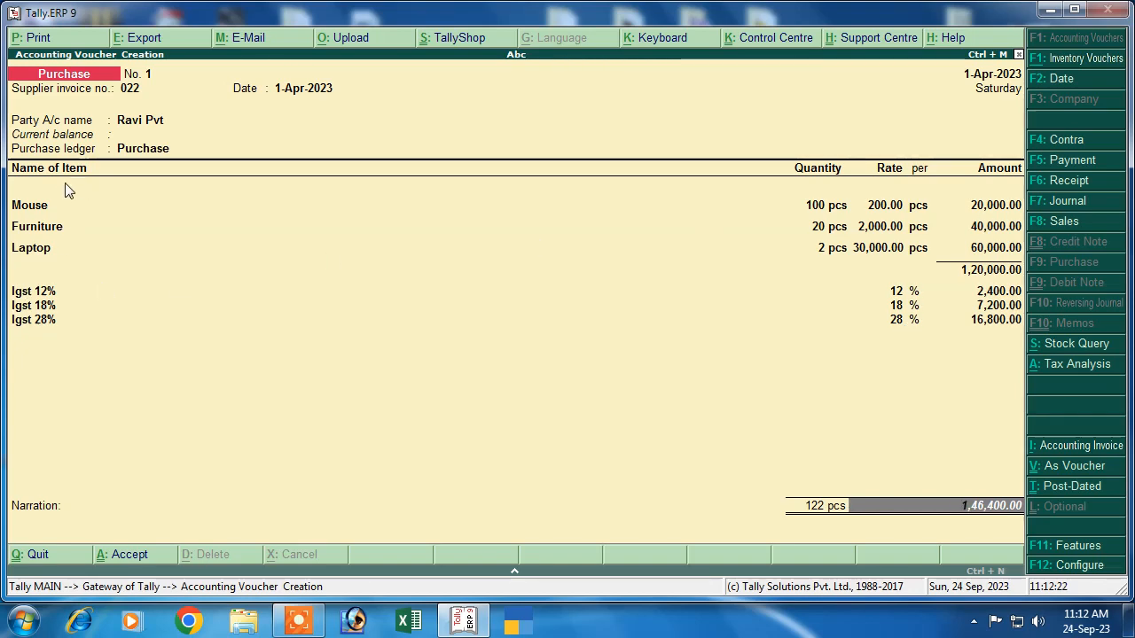
left_click(1055, 365)
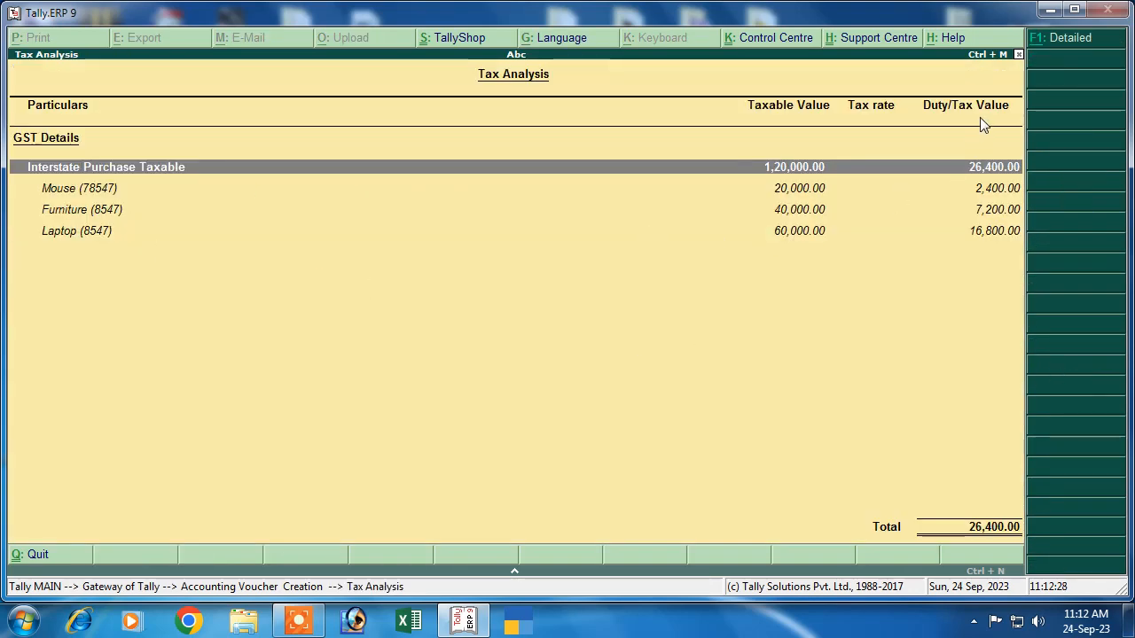
left_click(1069, 38)
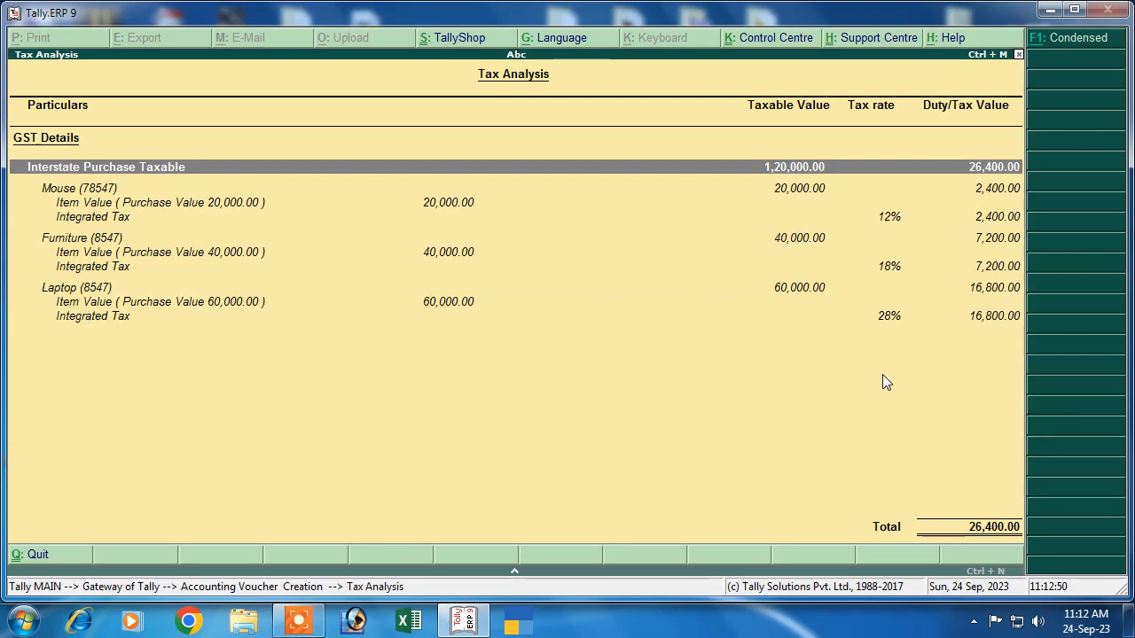
key("Escape")
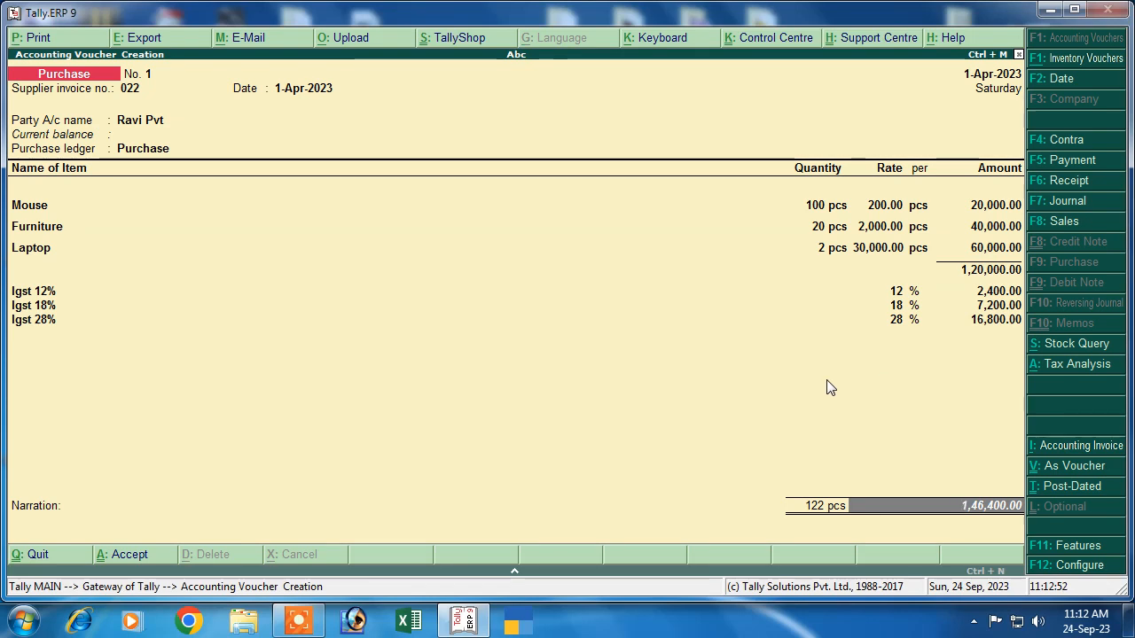
Step: Save the purchase voucher with a New Ref bill reference, entering the supplier's name
key("Return")
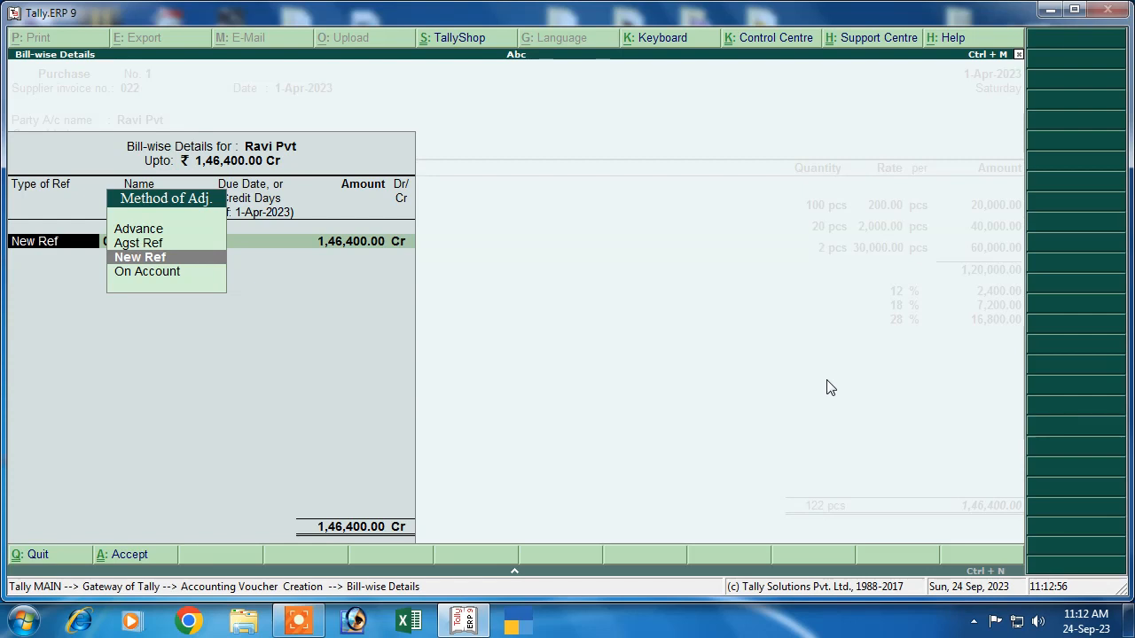
key("Return")
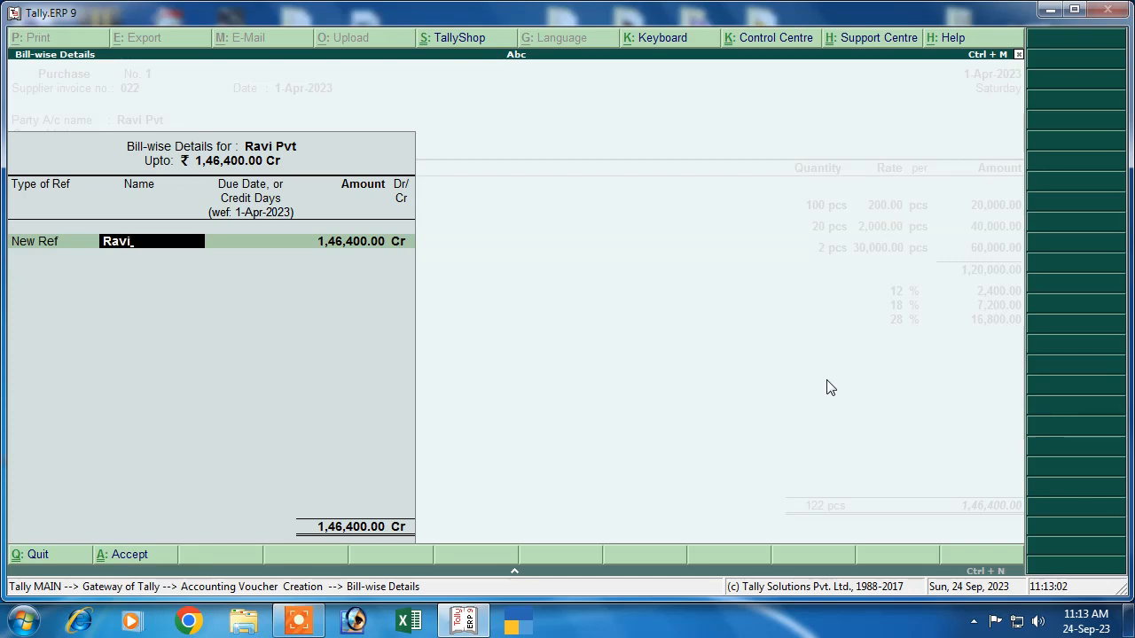
type("Ravi")
key("Return")
key("Return")
key("Return")
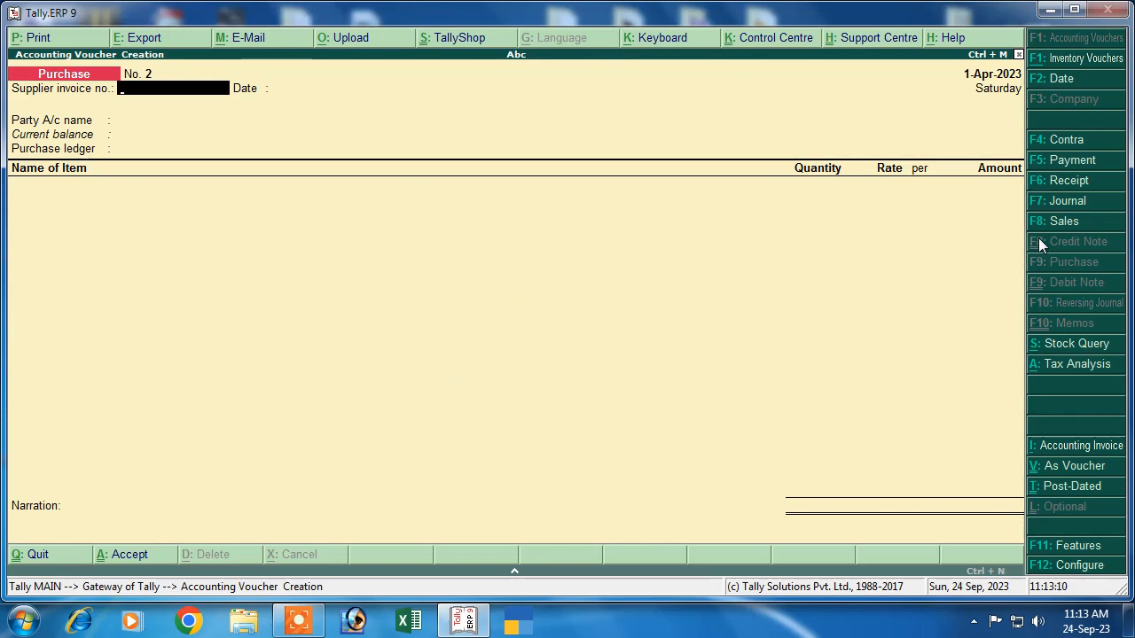
Step: Start a sales voucher with reference 02 and create a customer ledger under Sundry Debtors
left_click(1055, 221)
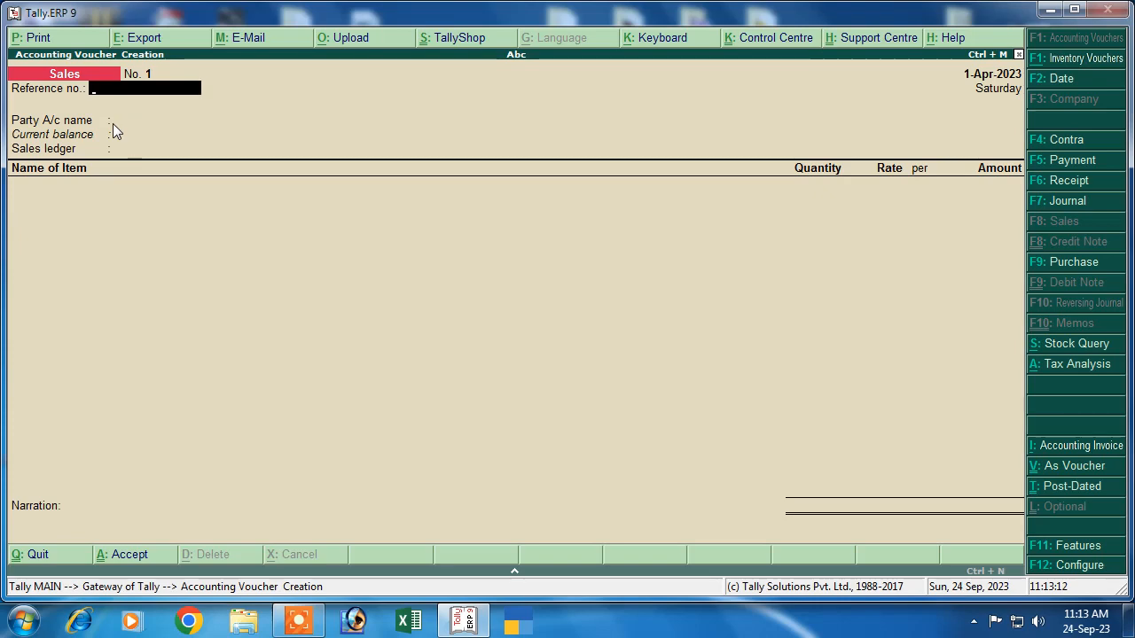
type("02")
key("Return")
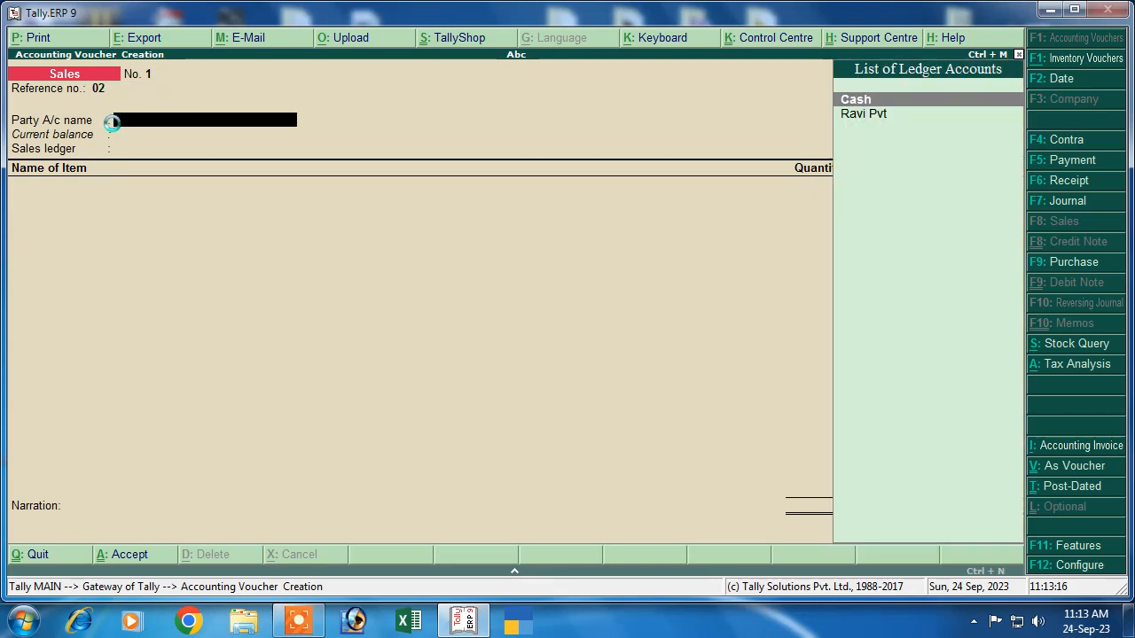
type("Am")
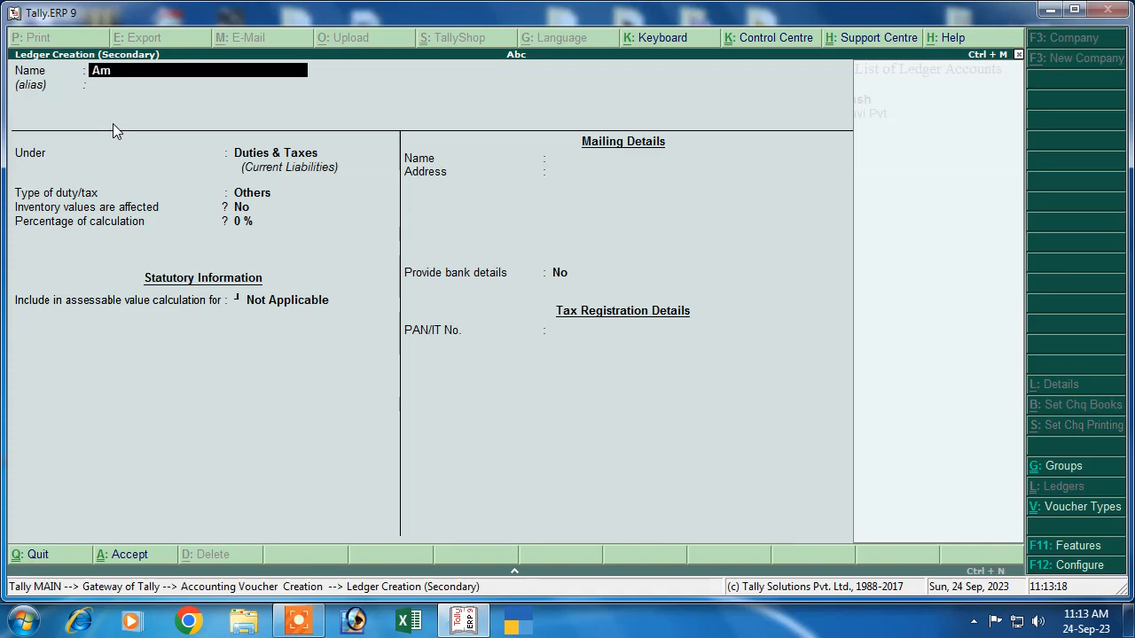
type("it")
key("Return")
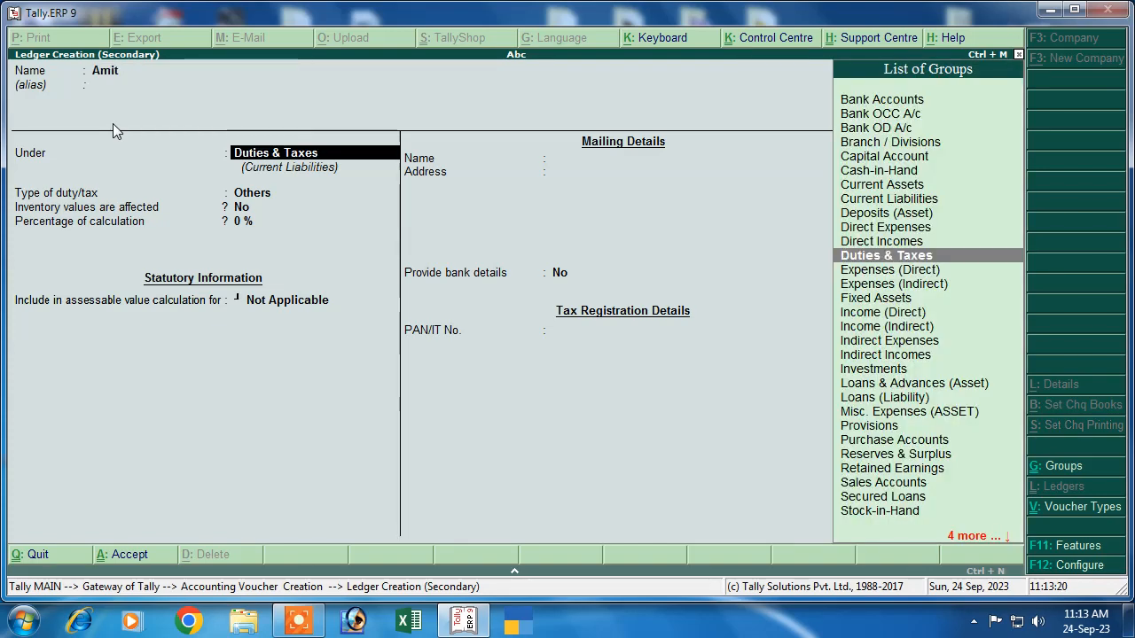
type("S")
key("Down")
key("Down")
key("Down")
key("Down")
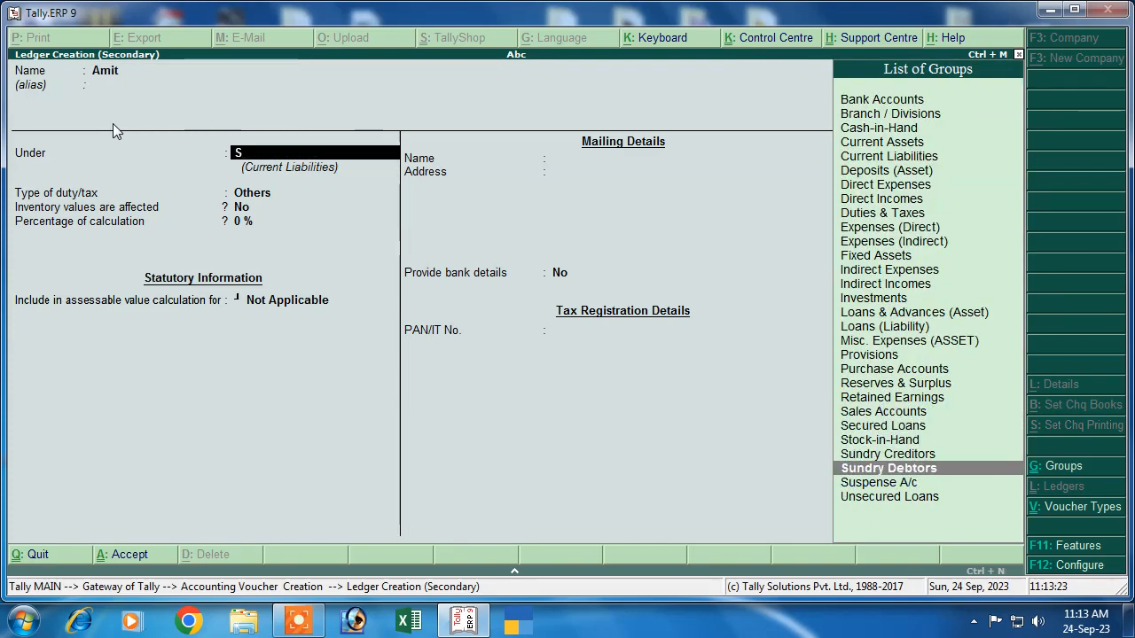
key("Return")
Step: Set the customer's state to Jharkhand and give Regular GST registration with the customer's GSTIN
key("Return")
key("Return")
key("Return")
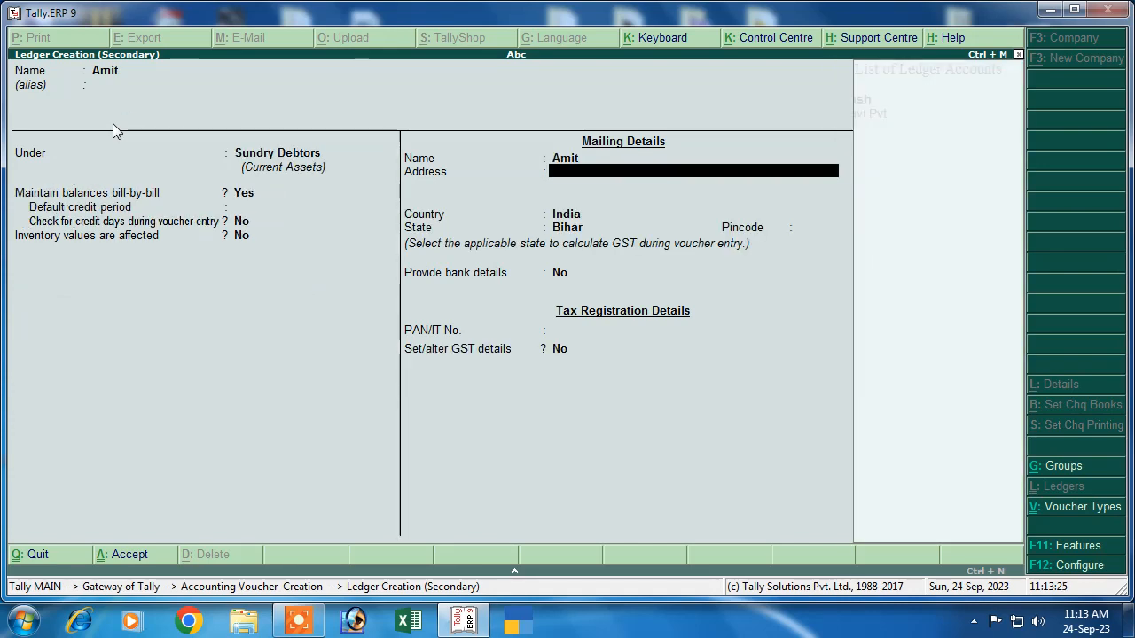
key("Return")
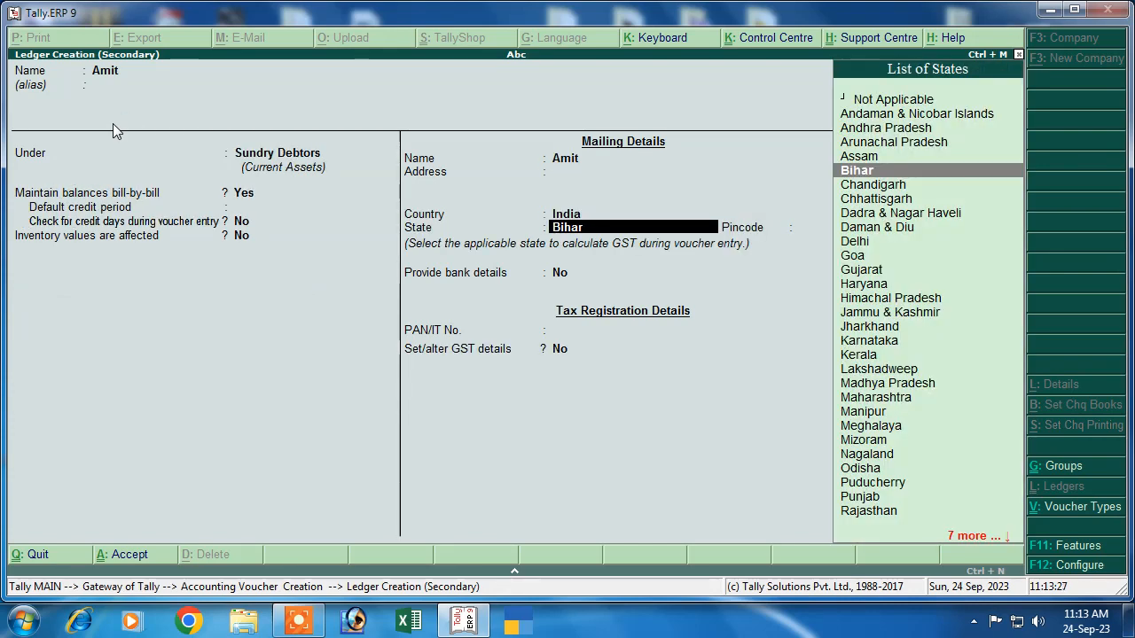
key("Down")
key("Down")
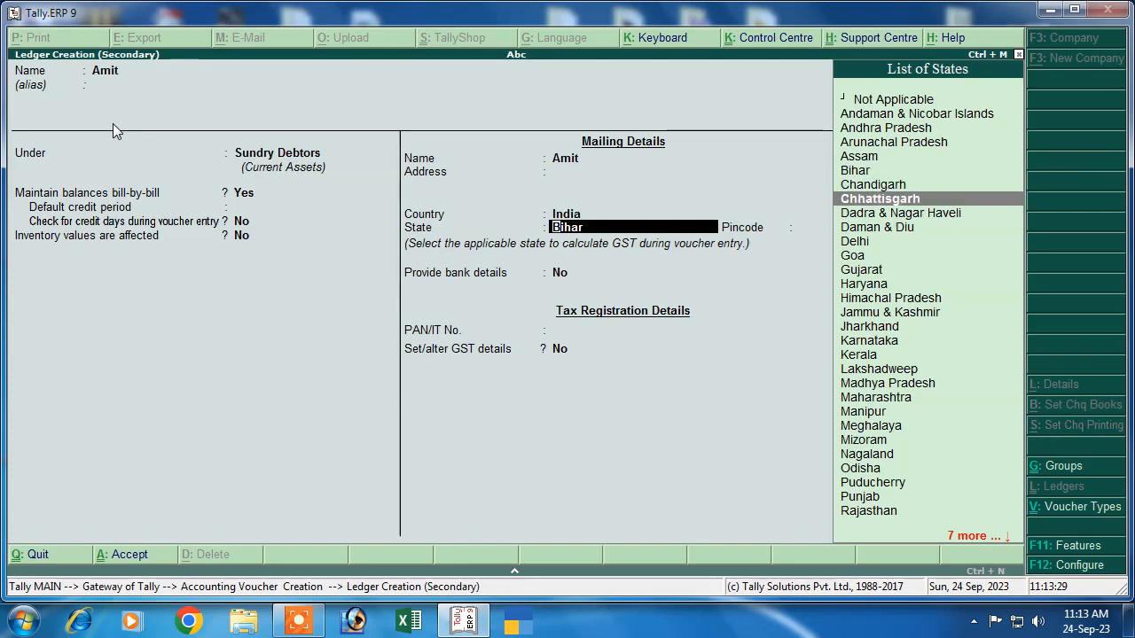
key("Down")
key("Down")
key("Down")
key("Down")
key("Down")
key("Down")
key("Down")
key("Down")
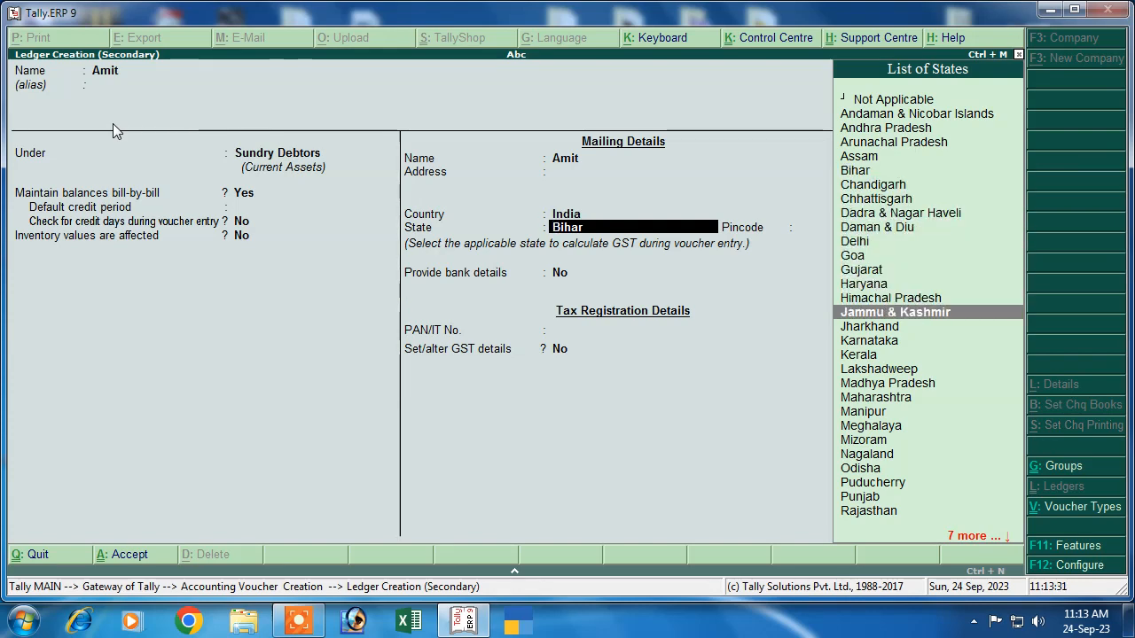
key("Down")
key("Down")
key("Down")
key("Up")
key("Up")
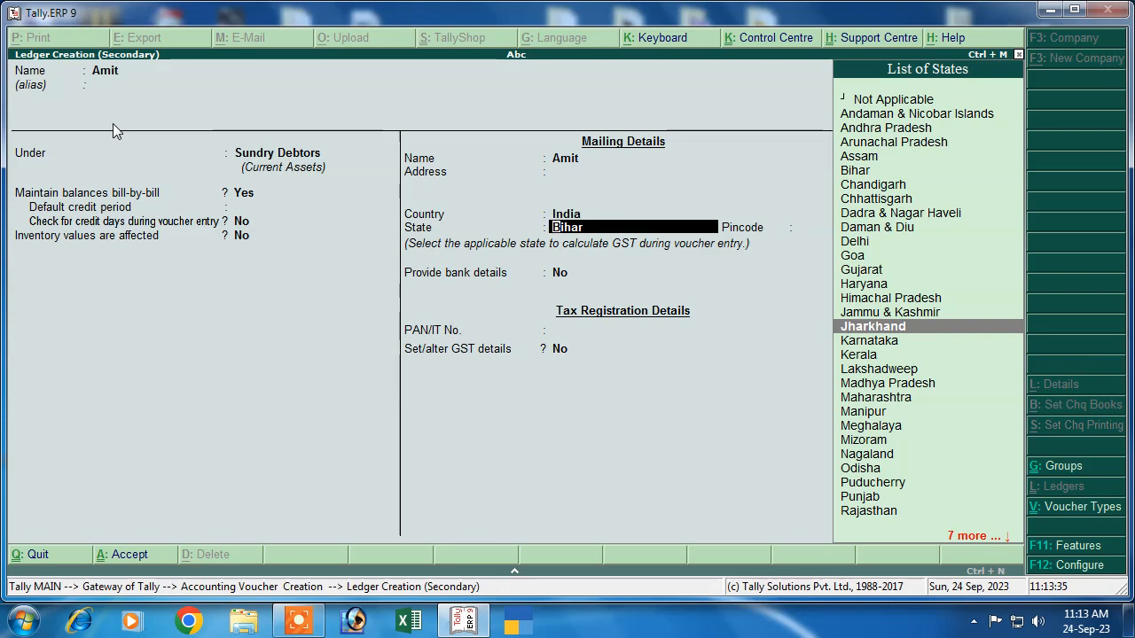
key("Return")
key("Return")
key("Return")
key("Return")
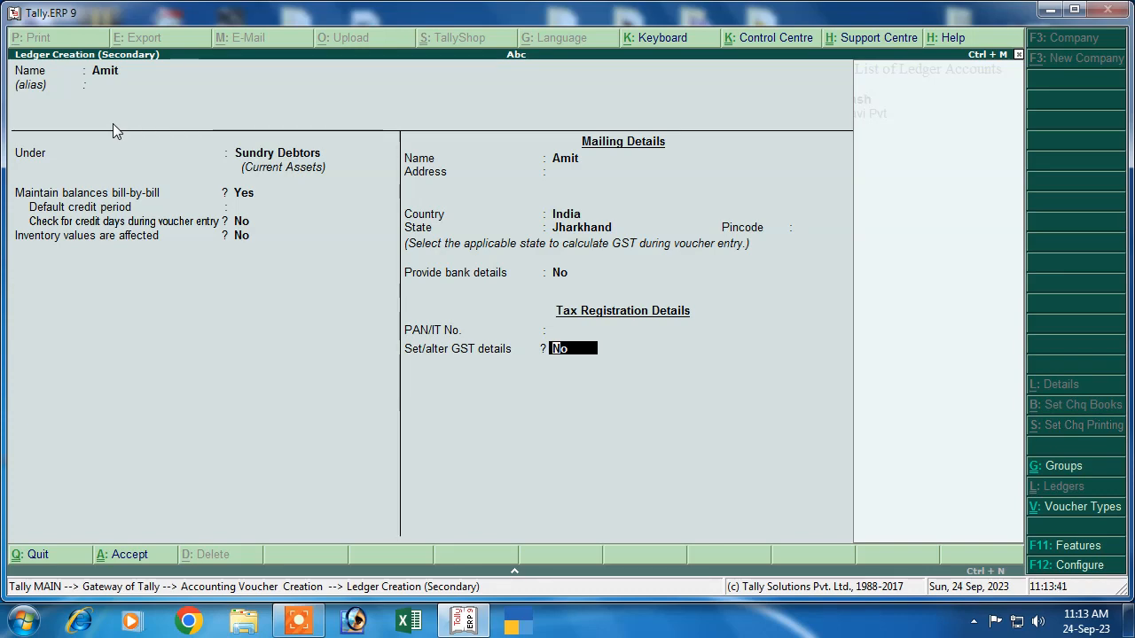
type("y")
key("BackSpace")
key("BackSpace")
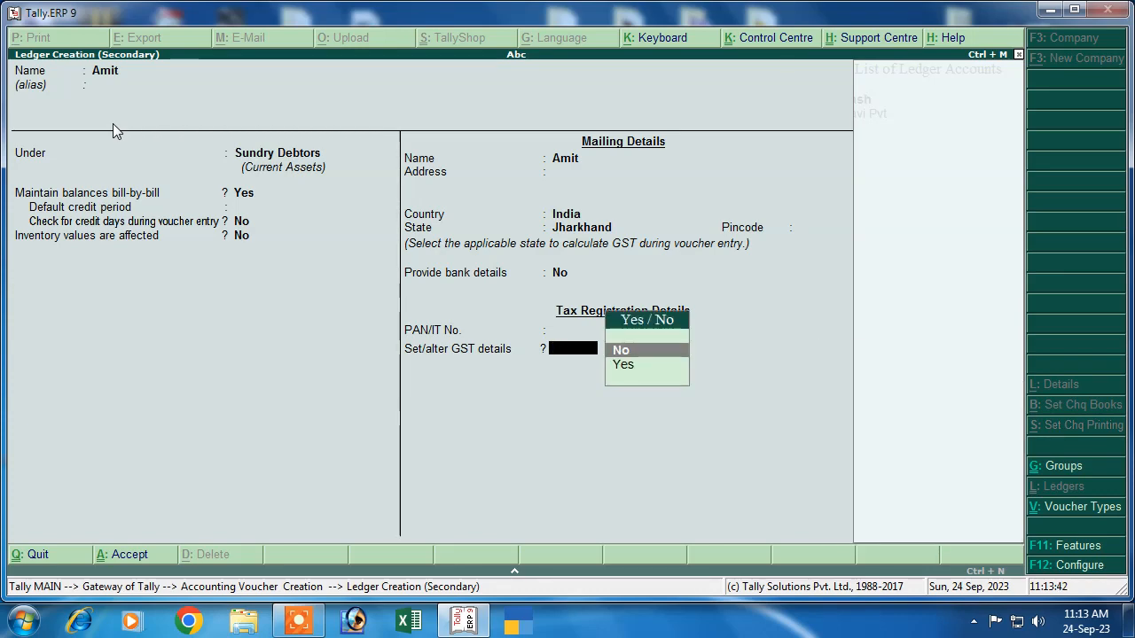
type("y")
key("Return")
key("Return")
key("Return")
key("Return")
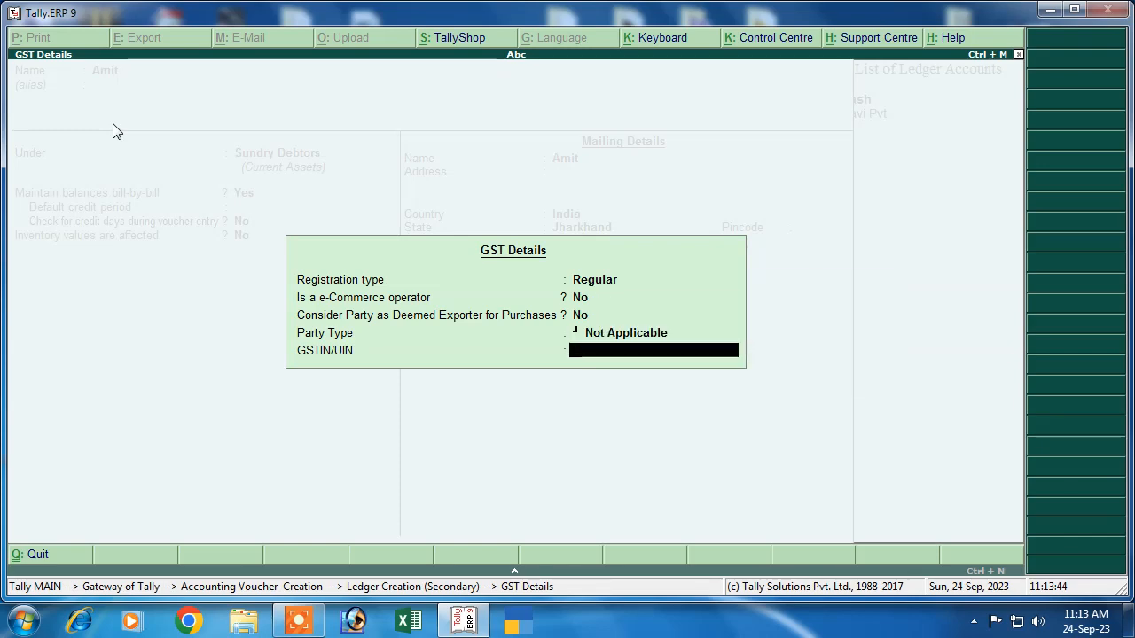
type("DSF5DS4F65DS")
key("Return")
key("Return")
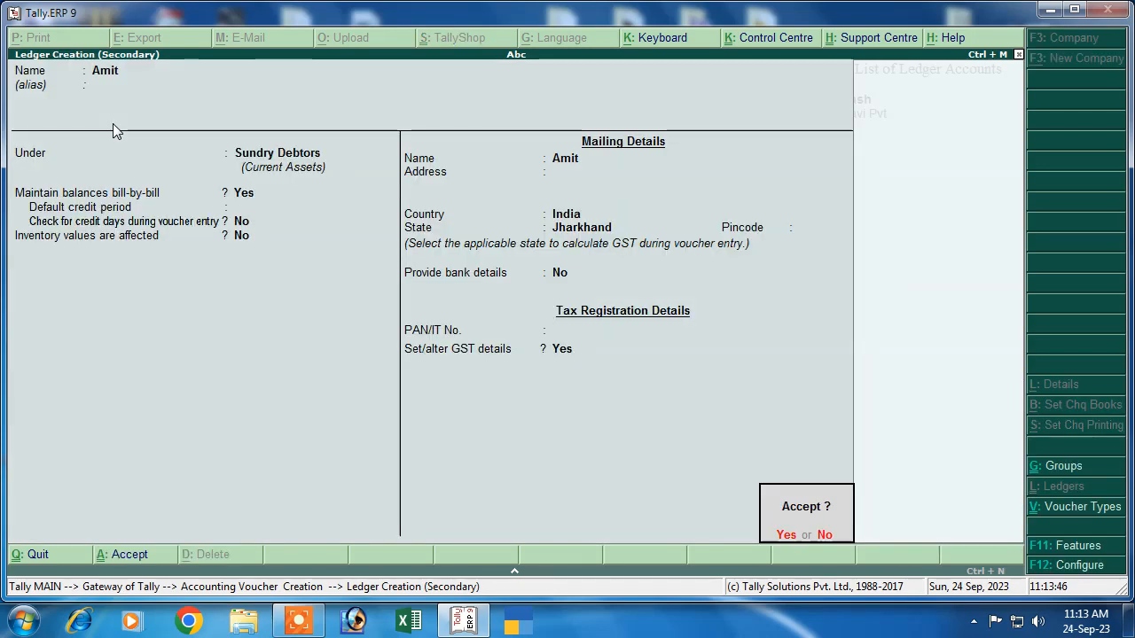
Step: Save the customer ledger and confirm party details with state Jharkhand
key("y")
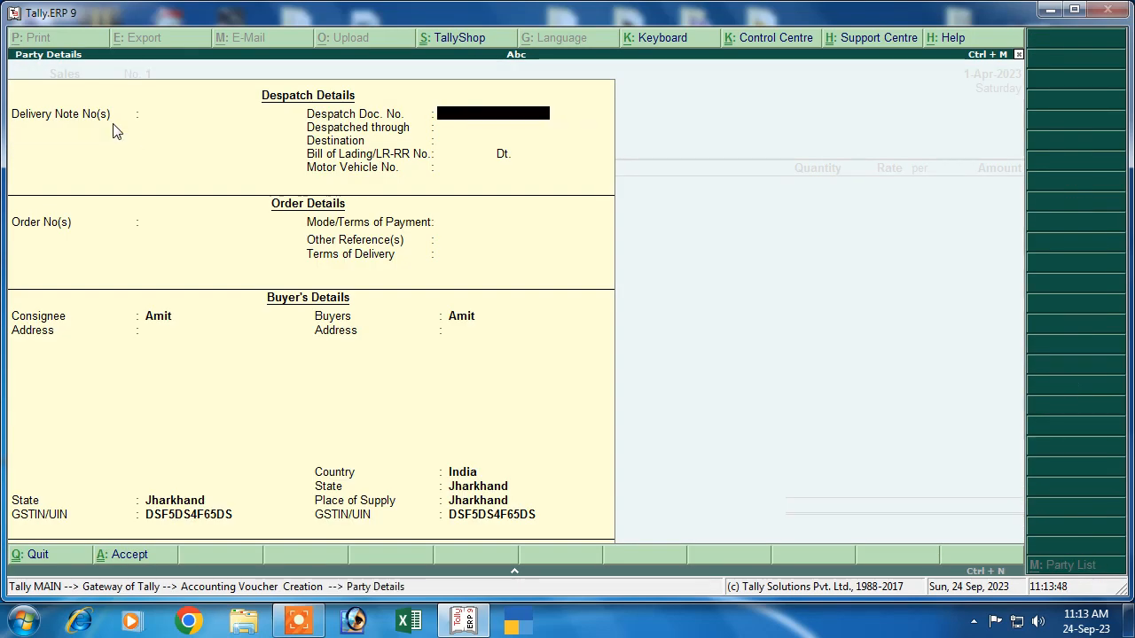
key("Return")
key("Return")
key("Return")
key("Return")
key("Return")
key("Return")
key("Return")
key("Return")
key("Return")
key("Return")
key("Return")
key("Return")
key("Return")
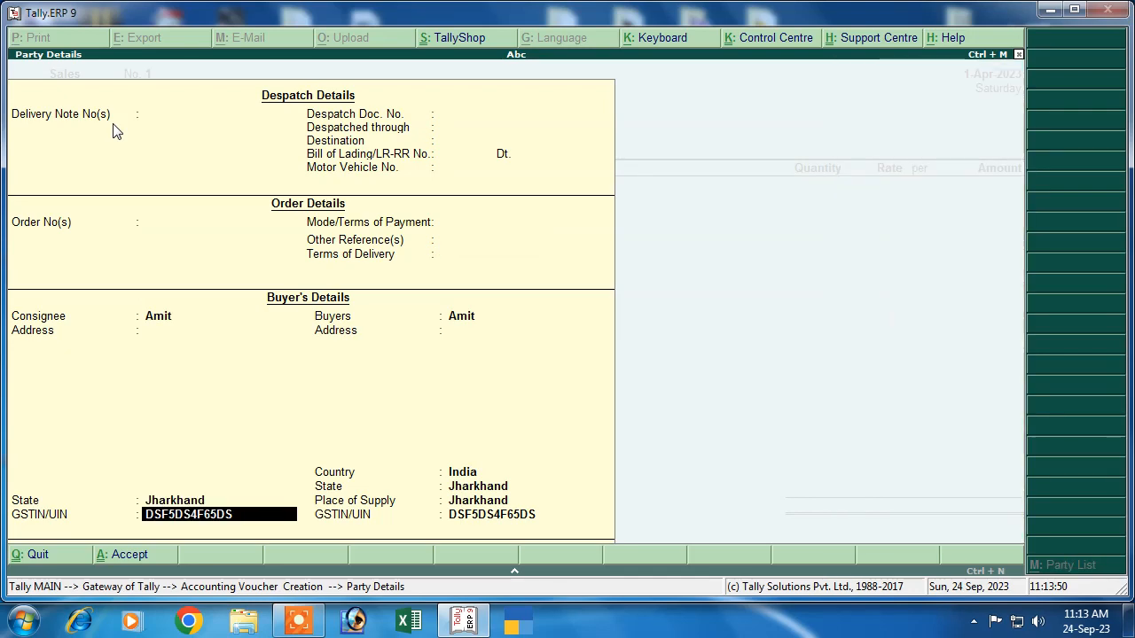
key("BackSpace")
key("Return")
key("Return")
key("Return")
key("Return")
key("Return")
key("Return")
key("Return")
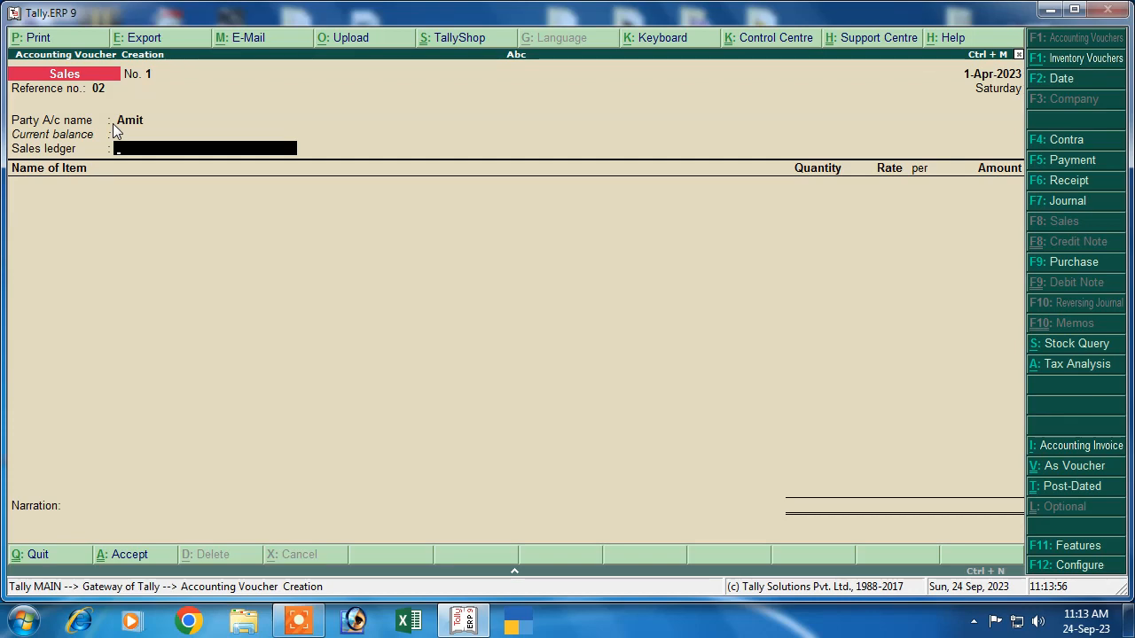
Step: Create a 'Sales' ledger under Sales Accounts, GST applicable, with supply type Goods
key("alt+c")
type("Sales")
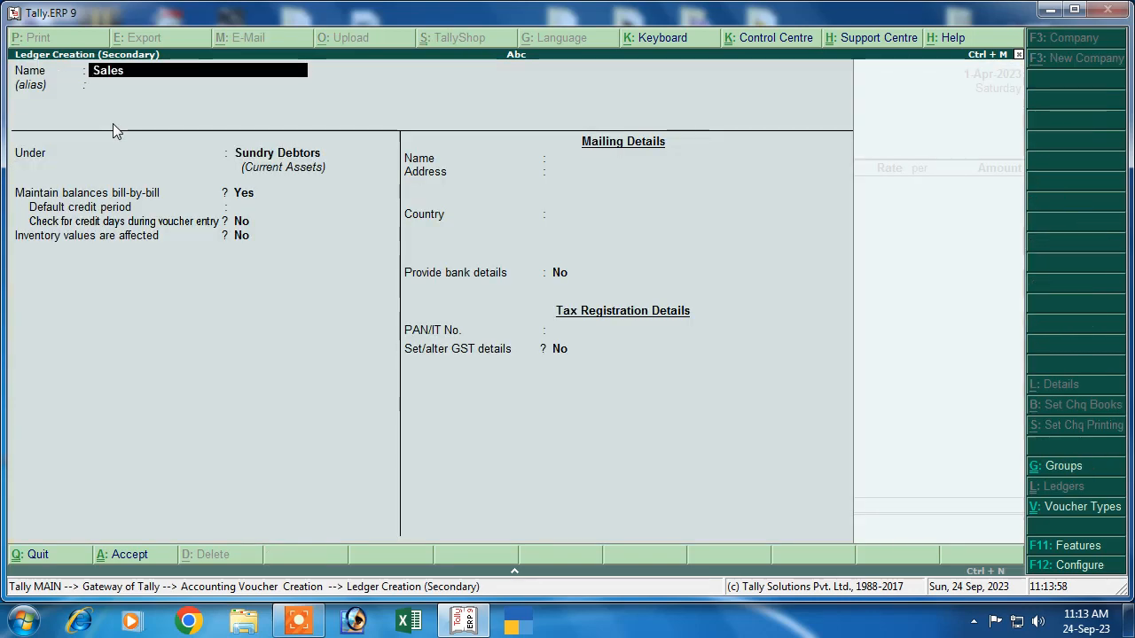
key("Return")
type("S")
key("Down")
key("Up")
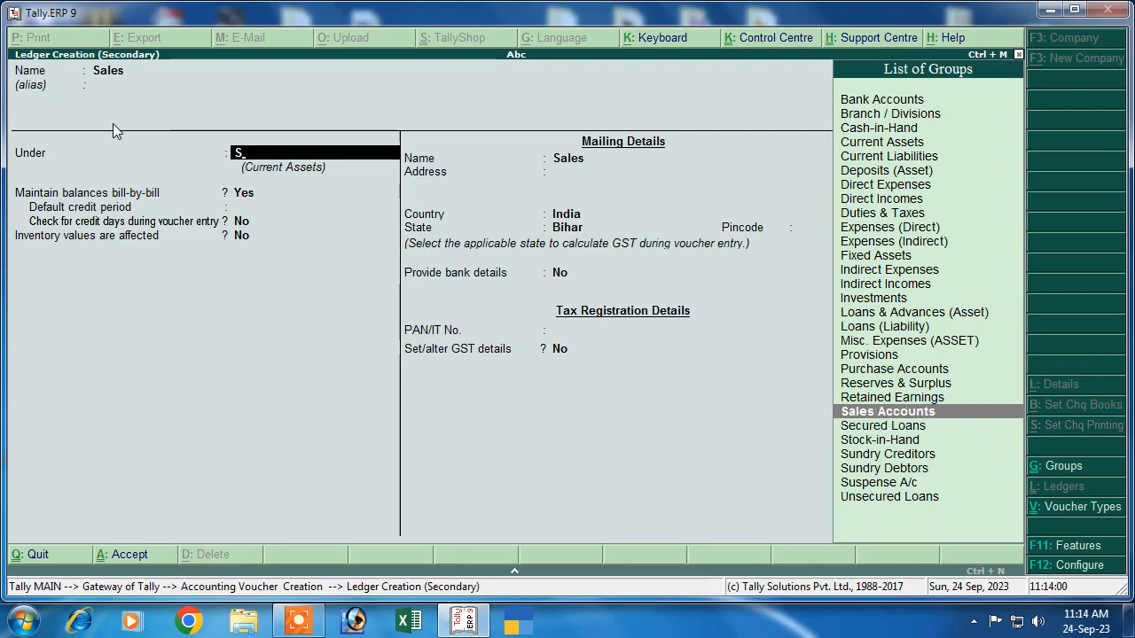
key("Return")
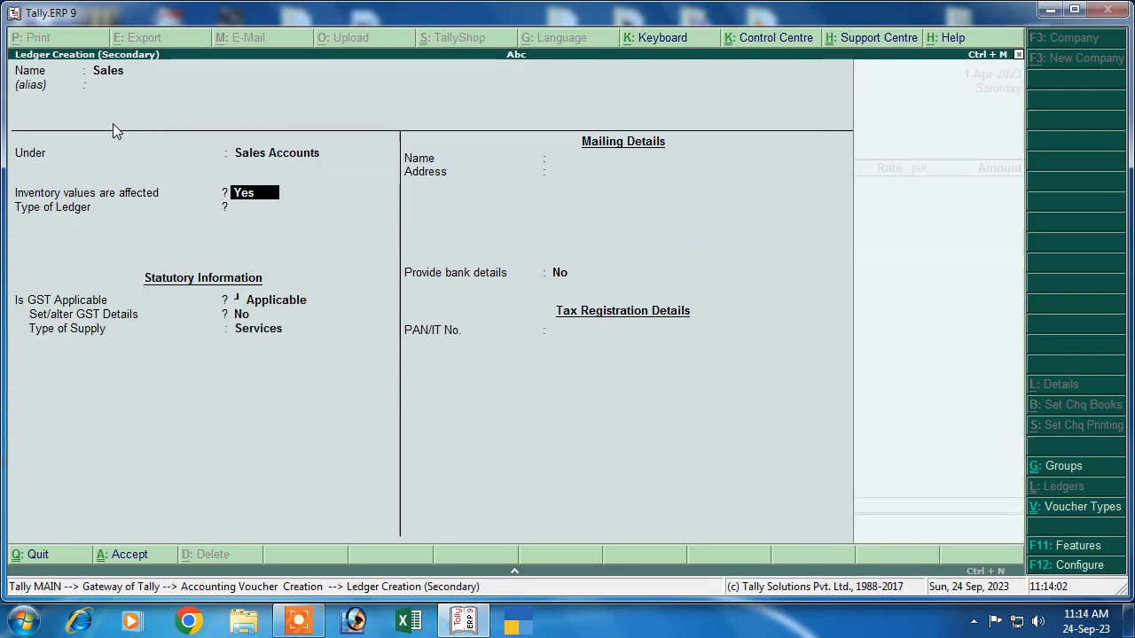
key("Return")
key("Return")
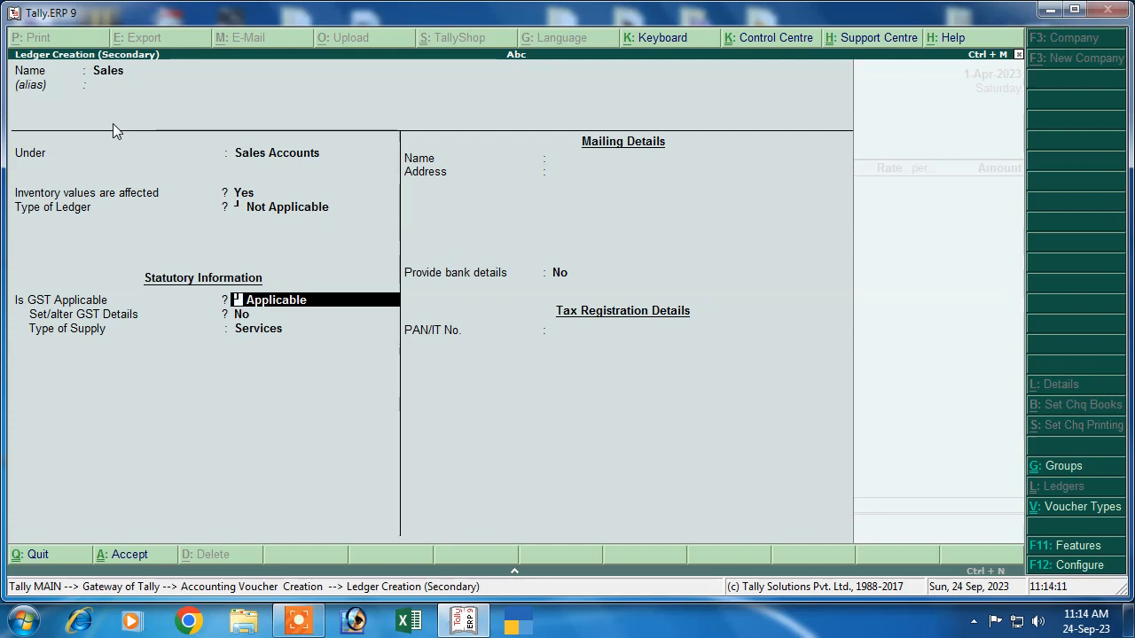
key("Return")
key("Return")
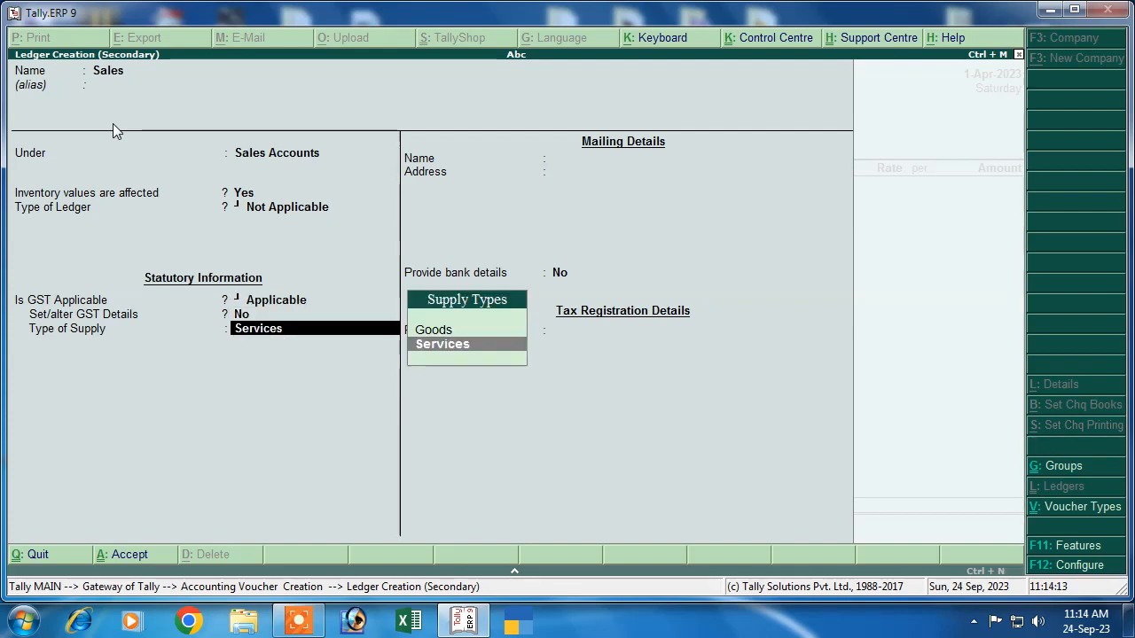
key("Up")
key("Return")
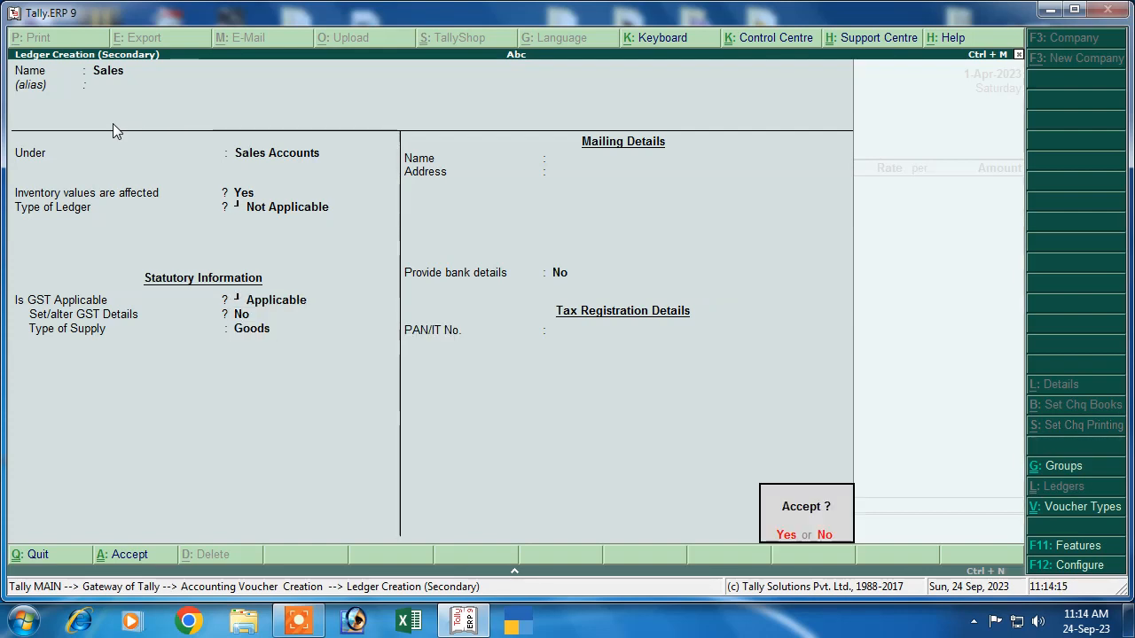
key("Return")
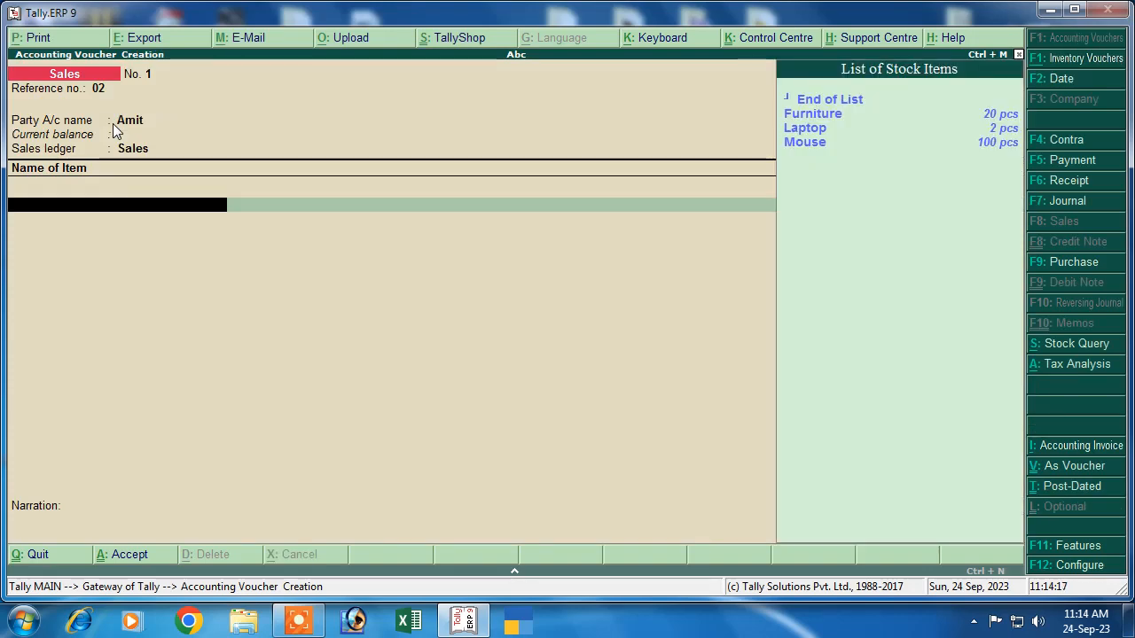
Step: Add Mouse as the first item, 2 pcs at a rate of 500
key("Down")
key("Down")
key("Down")
key("Return")
key("Return")
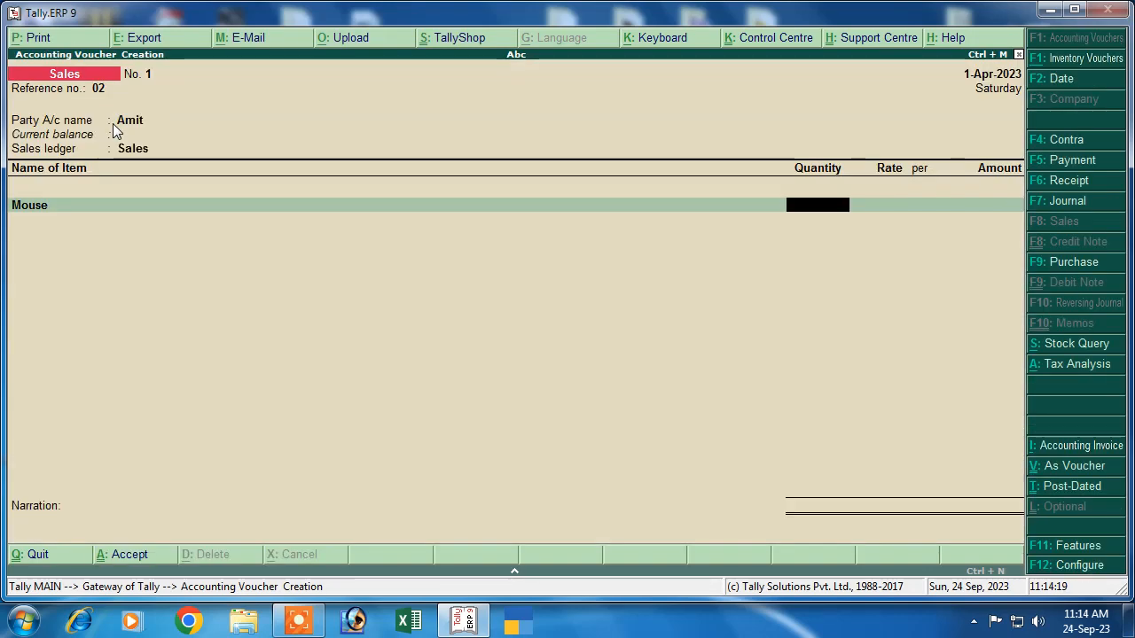
key("Return")
type("500")
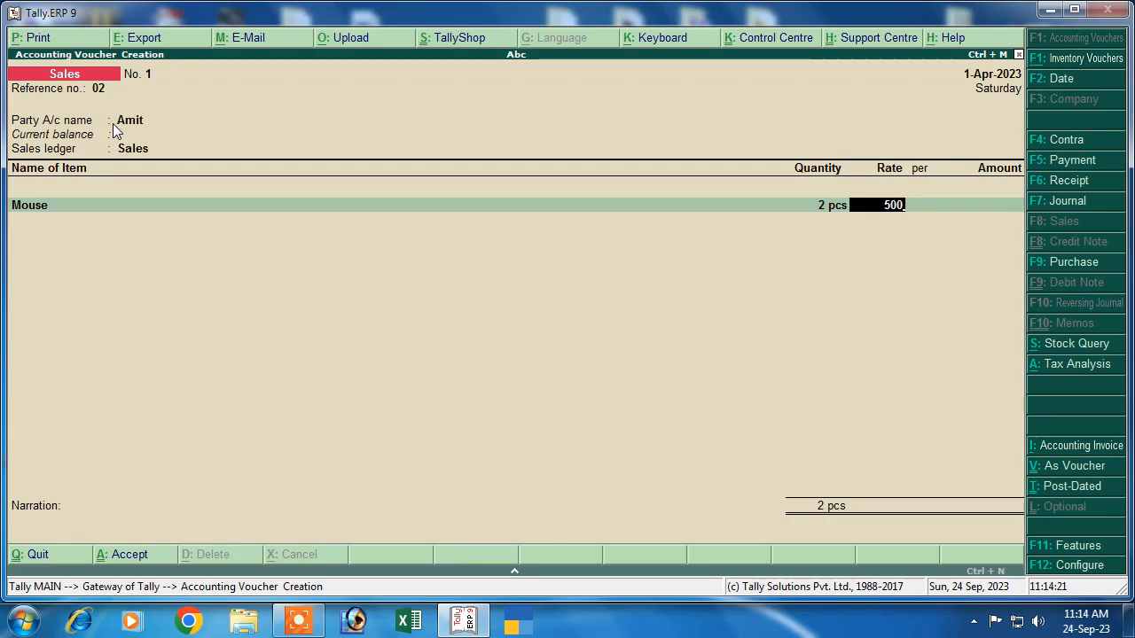
key("Return")
key("Return")
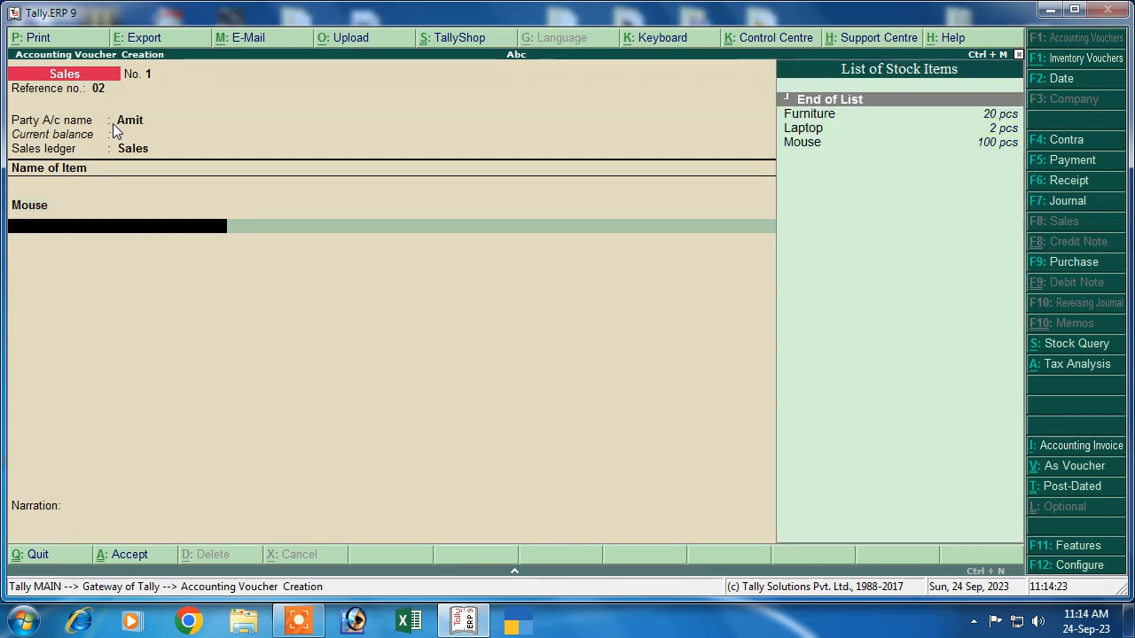
Step: Add Furniture as the second item, 1 pc at 6,000
key("Down")
key("Down")
key("Up")
key("Return")
key("Return")
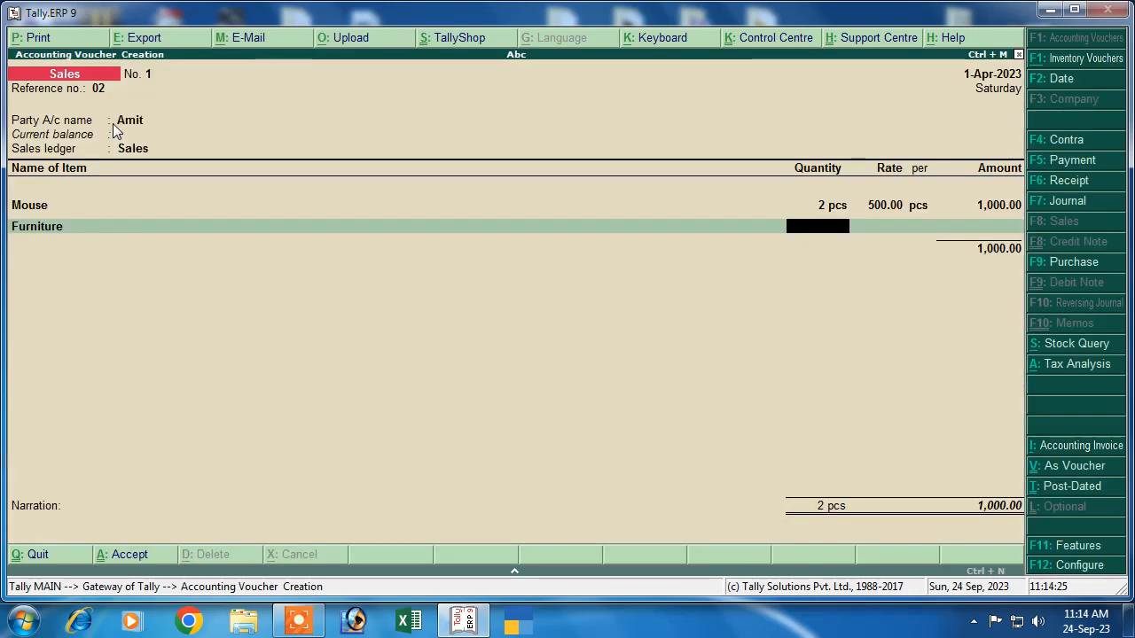
type("1")
key("Return")
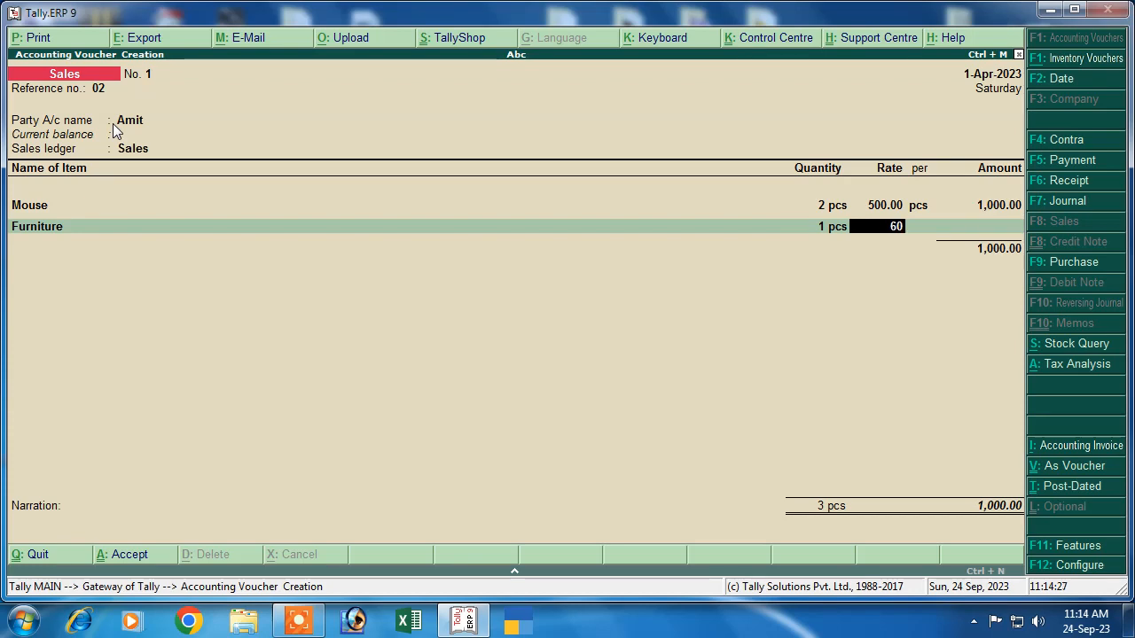
type("6000")
key("Return")
key("Return")
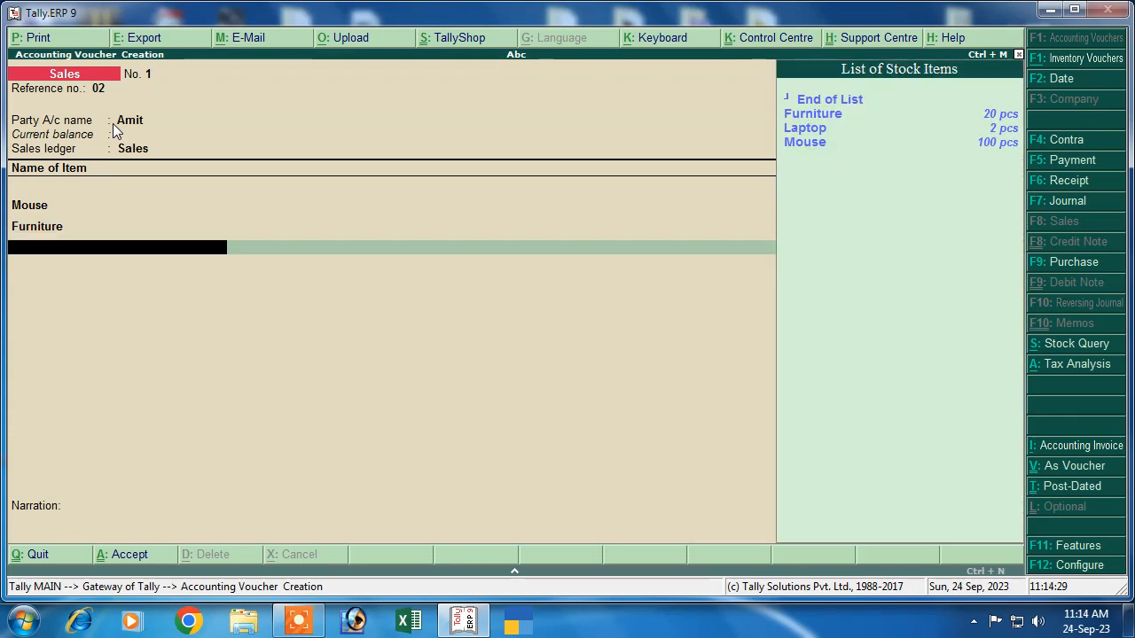
key("Down")
key("Down")
key("Down")
key("Return")
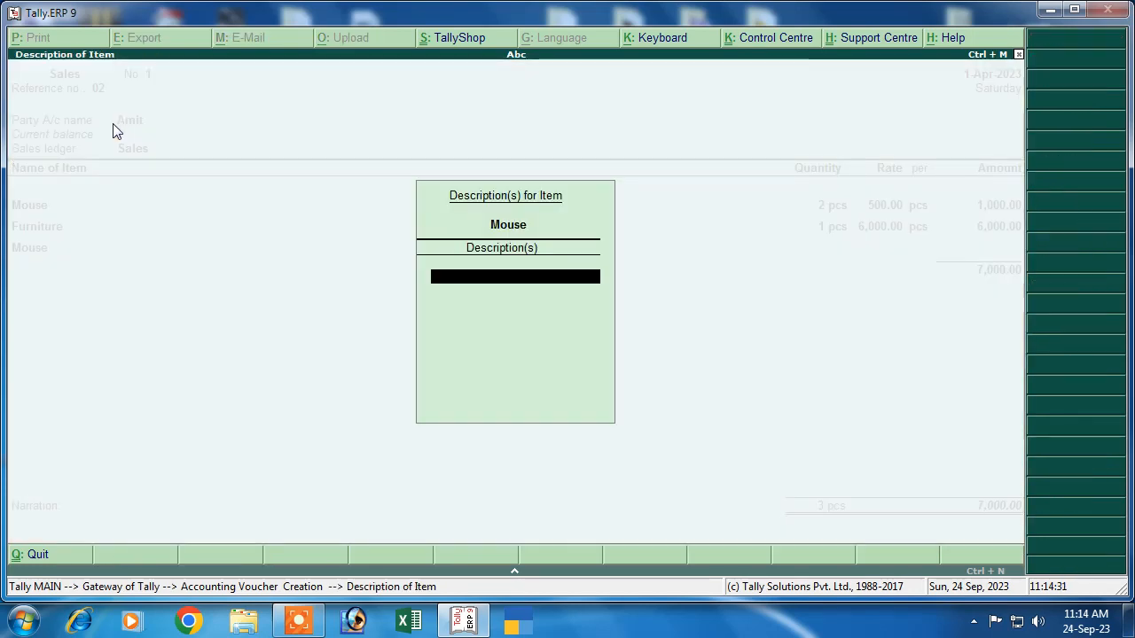
Step: Add Laptop as the third item, 1 pc at 35,000
key("Escape")
key("Up")
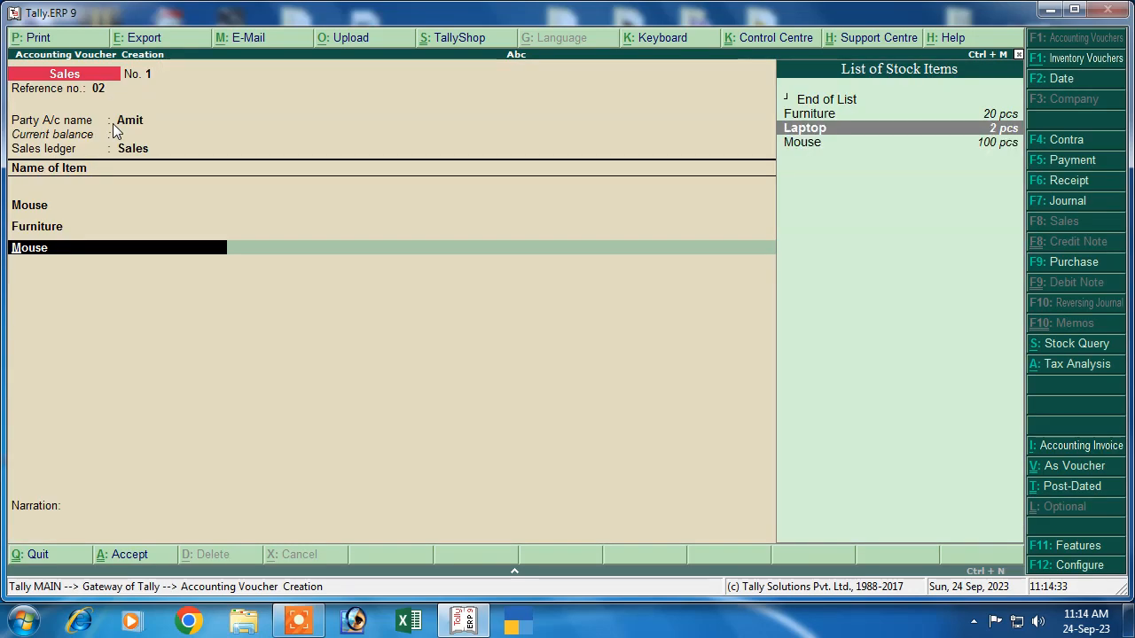
key("Return")
key("Escape")
type("1")
key("Return")
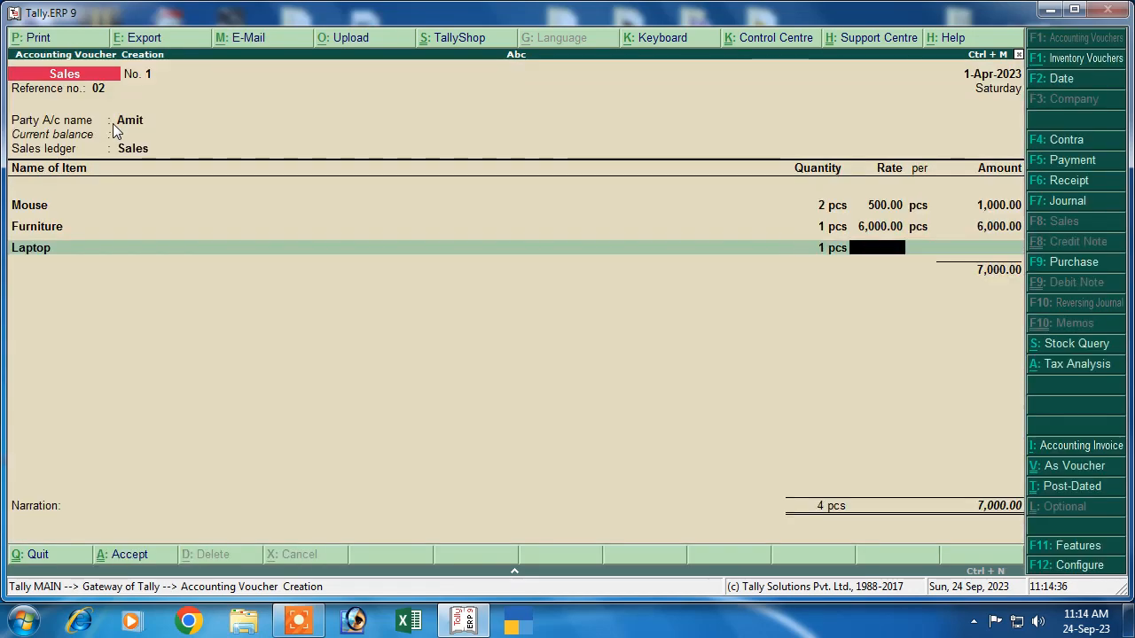
type("35,000")
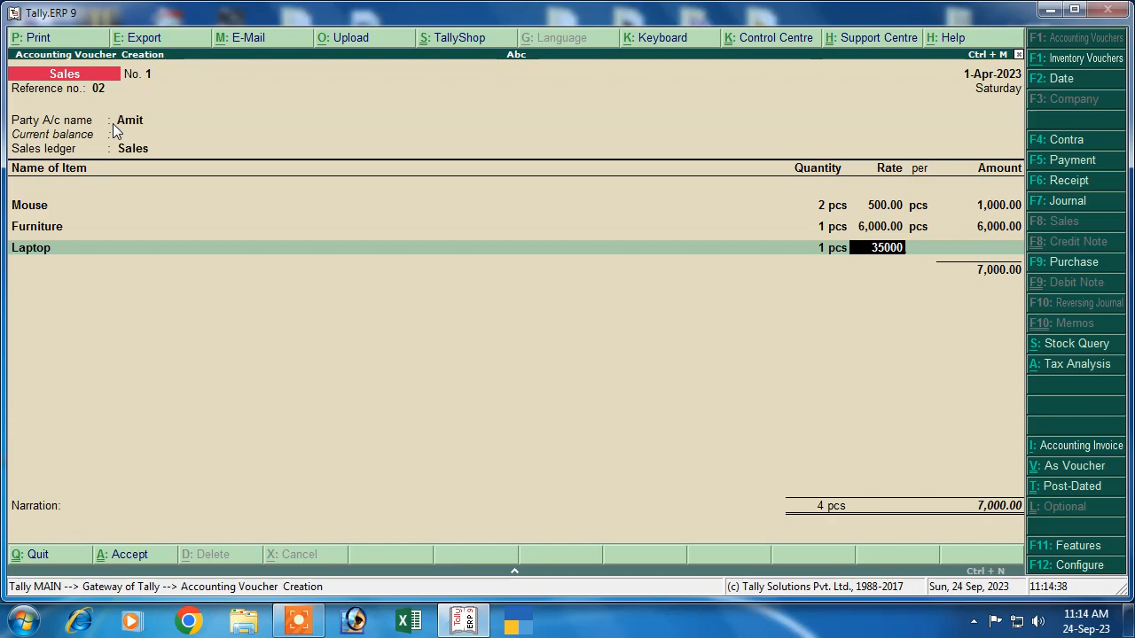
key("Return")
key("Return")
key("Return")
key("Return")
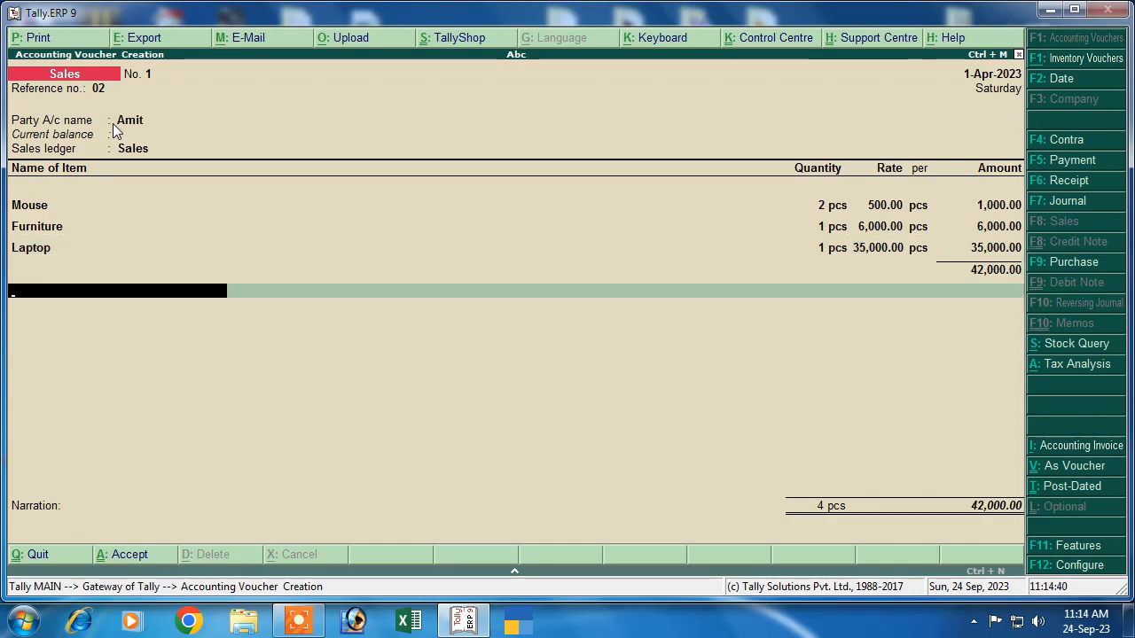
Step: Add Igst 12%, 18% and 28% lines totalling 53,000, and view the GST tax analysis
key("Down")
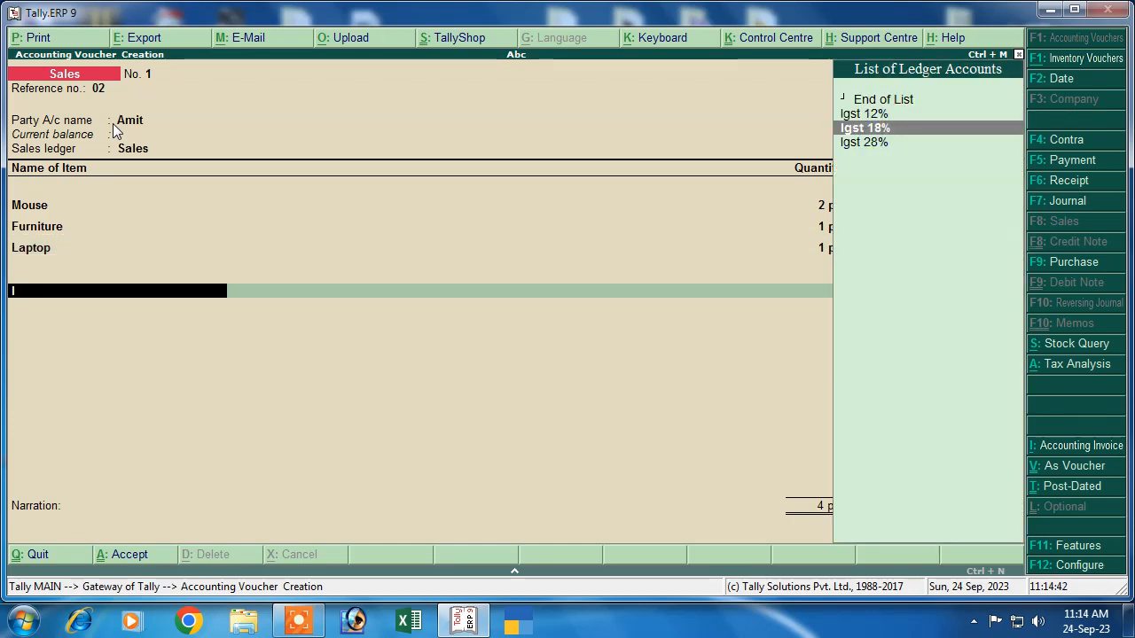
key("Down")
key("Up")
key("Up")
key("Return")
key("Return")
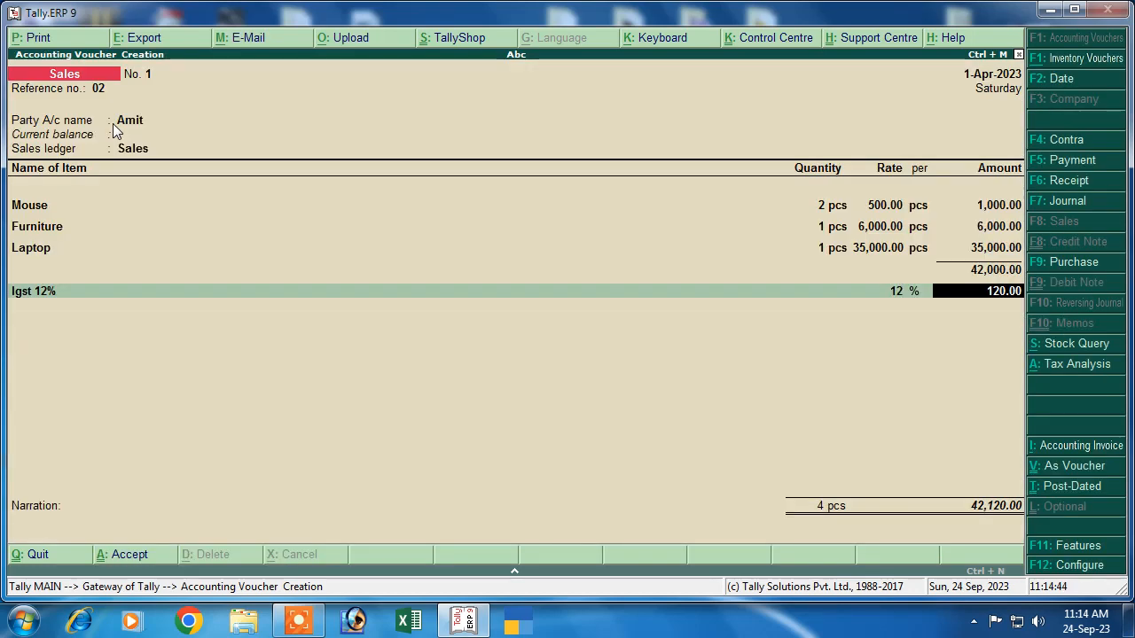
key("Return")
key("Down")
key("Down")
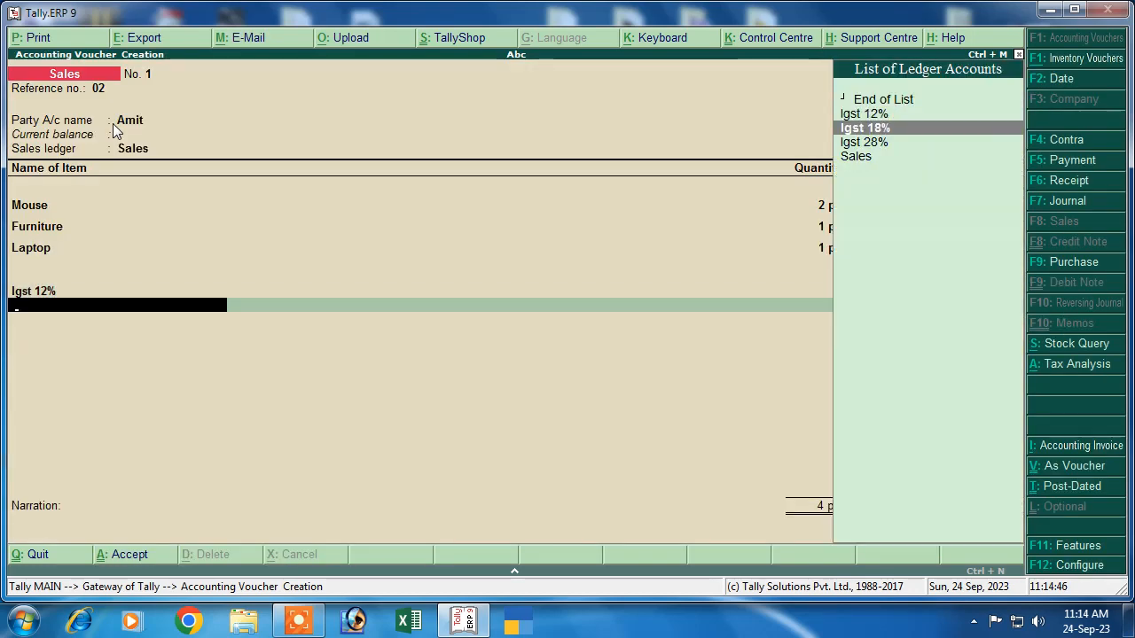
key("Return")
key("Return")
key("Down")
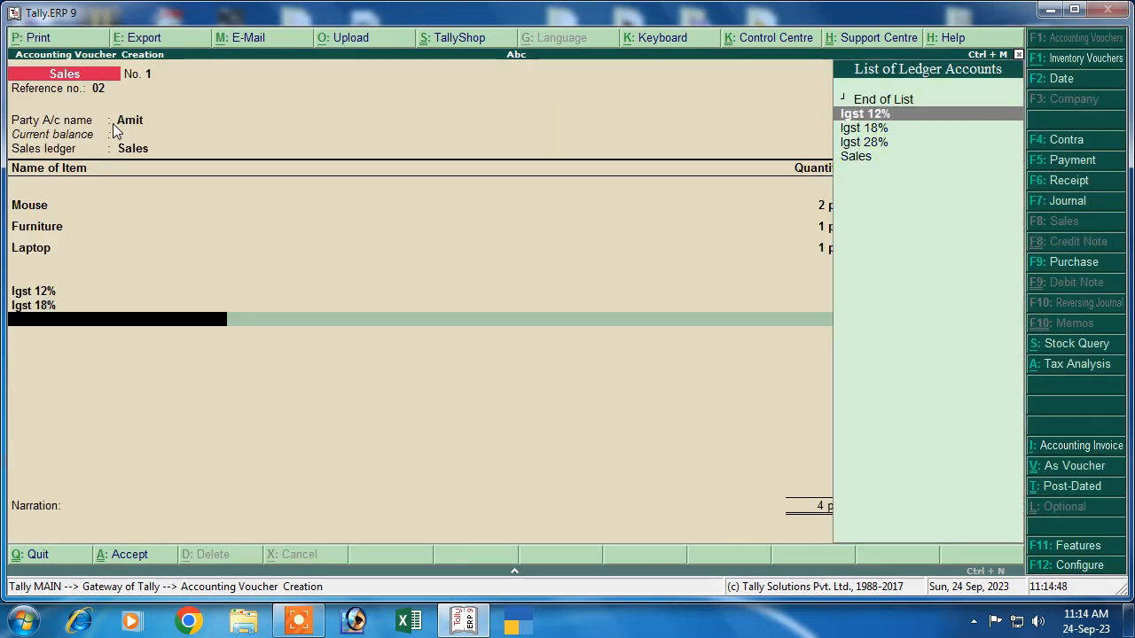
key("Down")
key("Down")
key("Return")
key("Return")
key("Return")
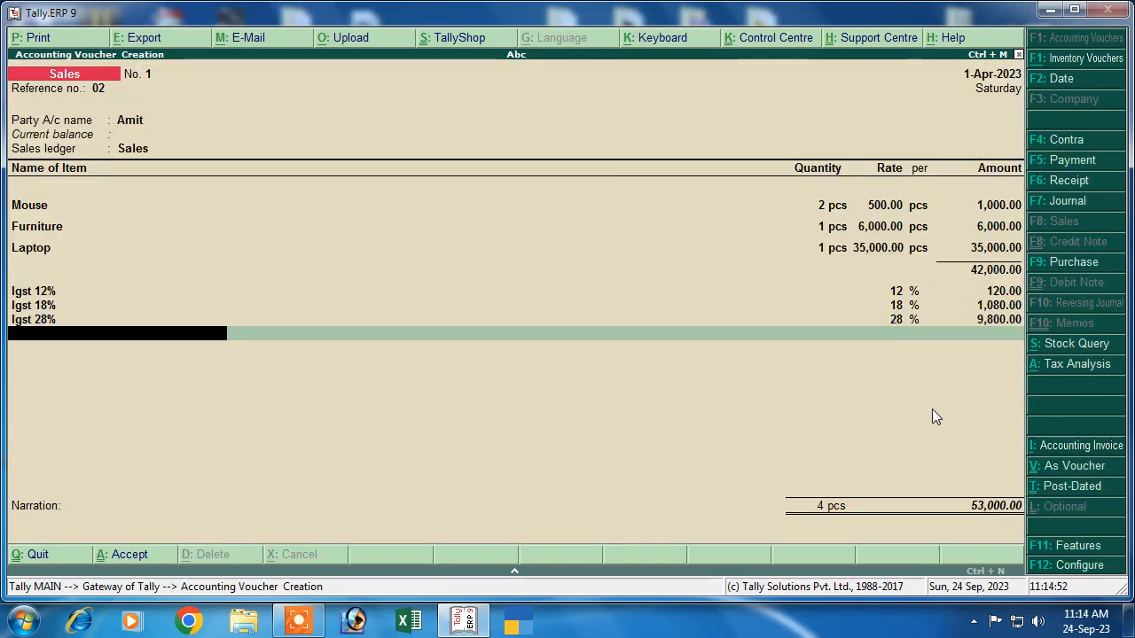
left_click(1055, 367)
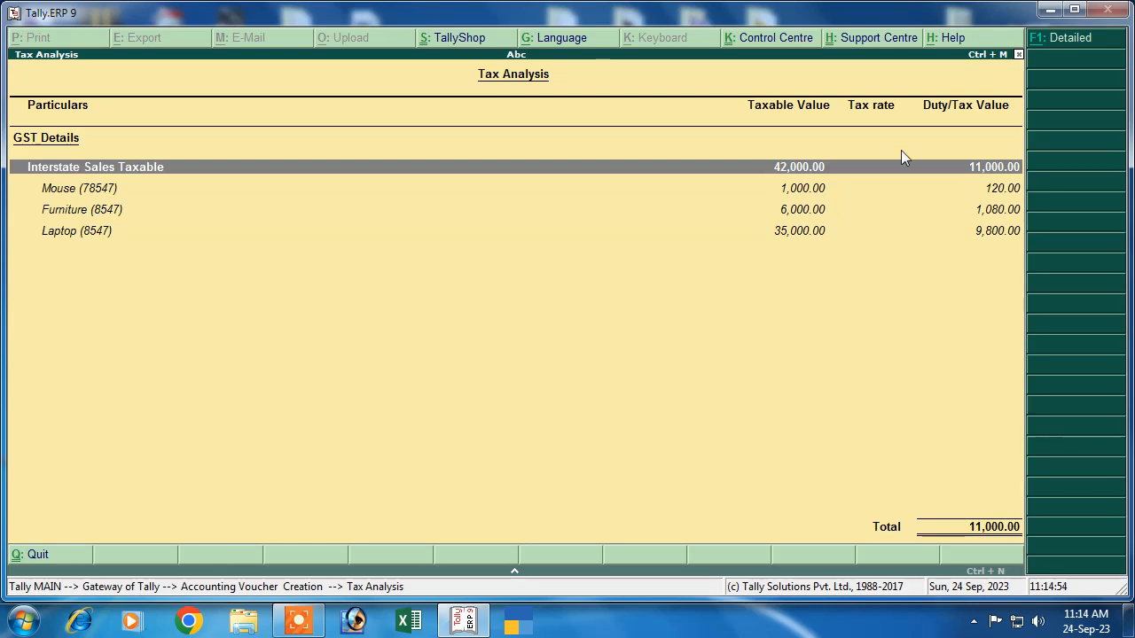
Step: Show the detailed per-item integrated tax breakdown, then return to the sales voucher
left_click(1060, 40)
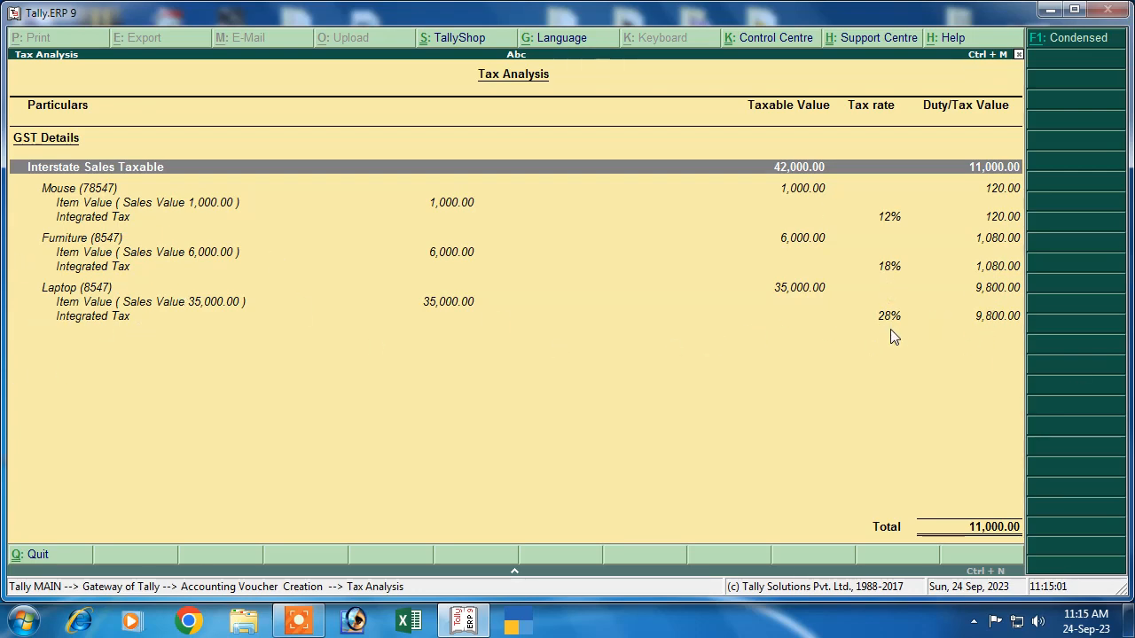
key("Escape")
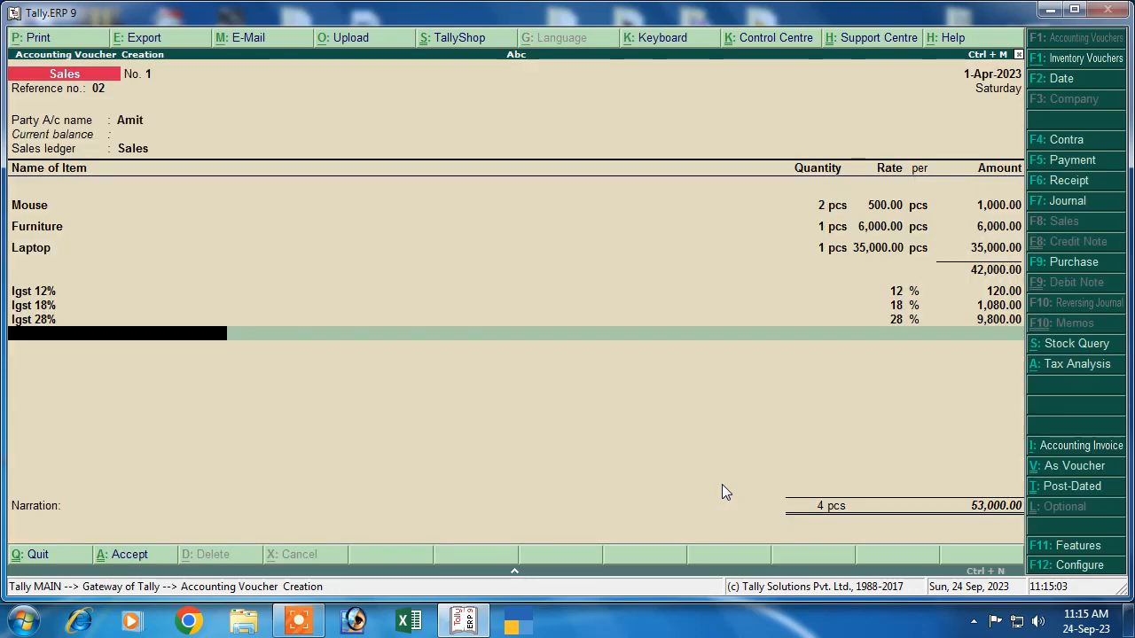
Step: Save the 53,000 sales voucher with a new bill reference named after the customer
key("Return")
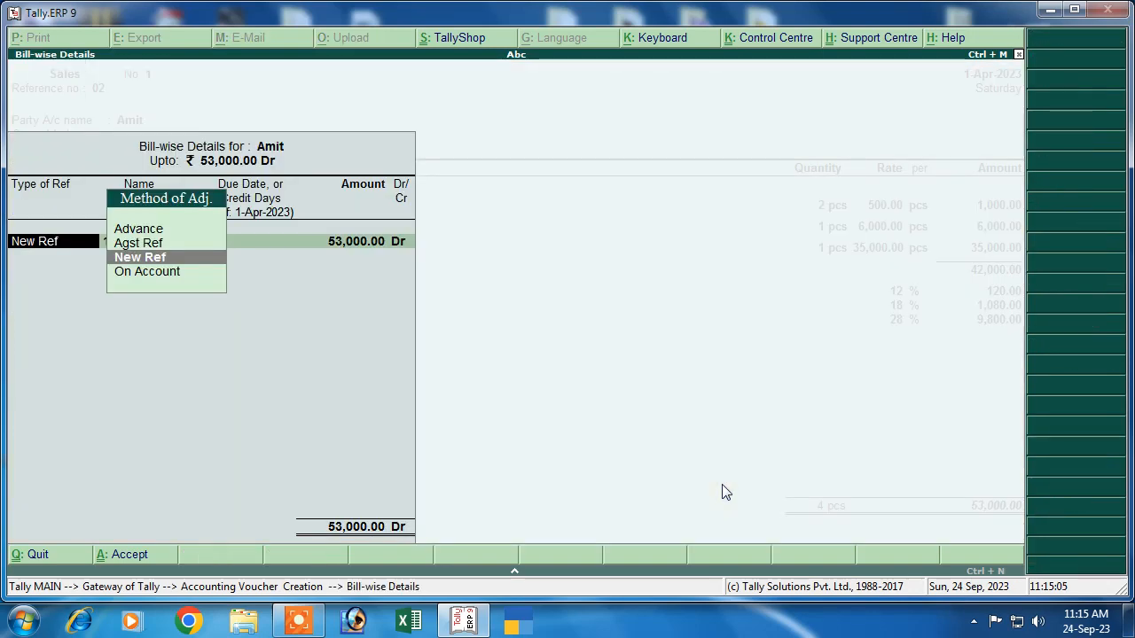
key("Return")
type("S,")
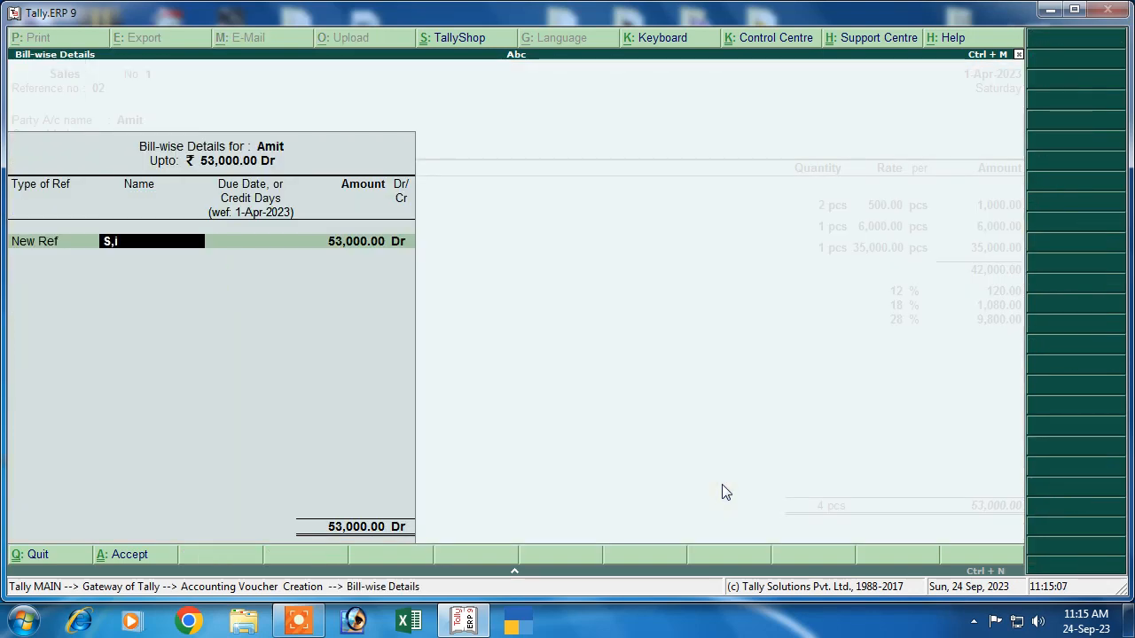
key("BackSpace")
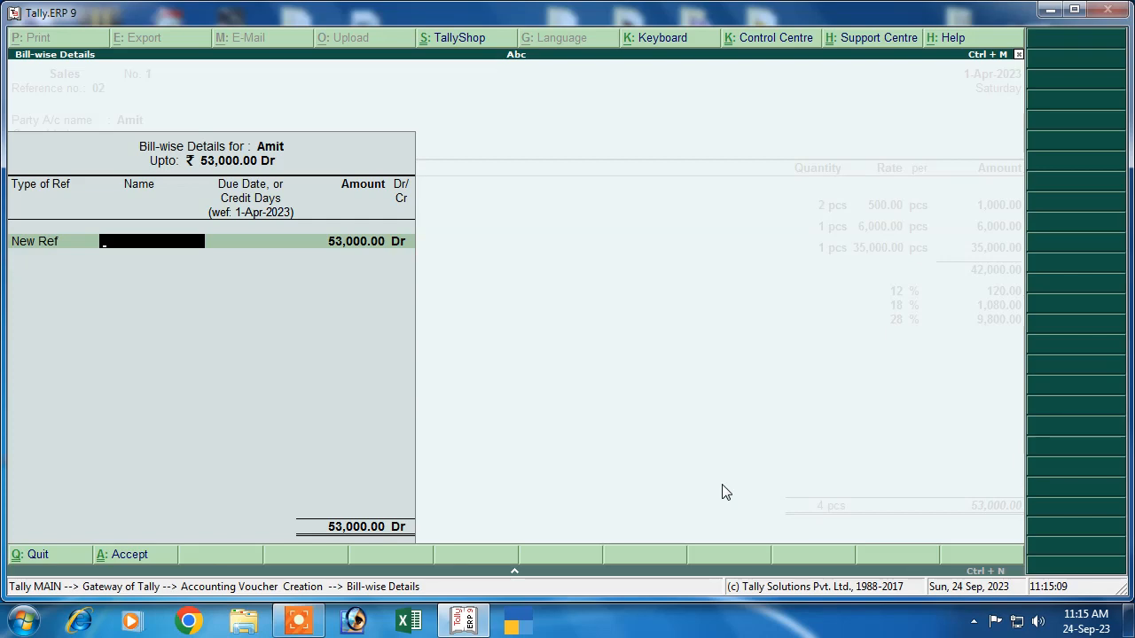
type("Ami")
key("Return")
key("Return")
key("Return")
key("Return")
key("Return")
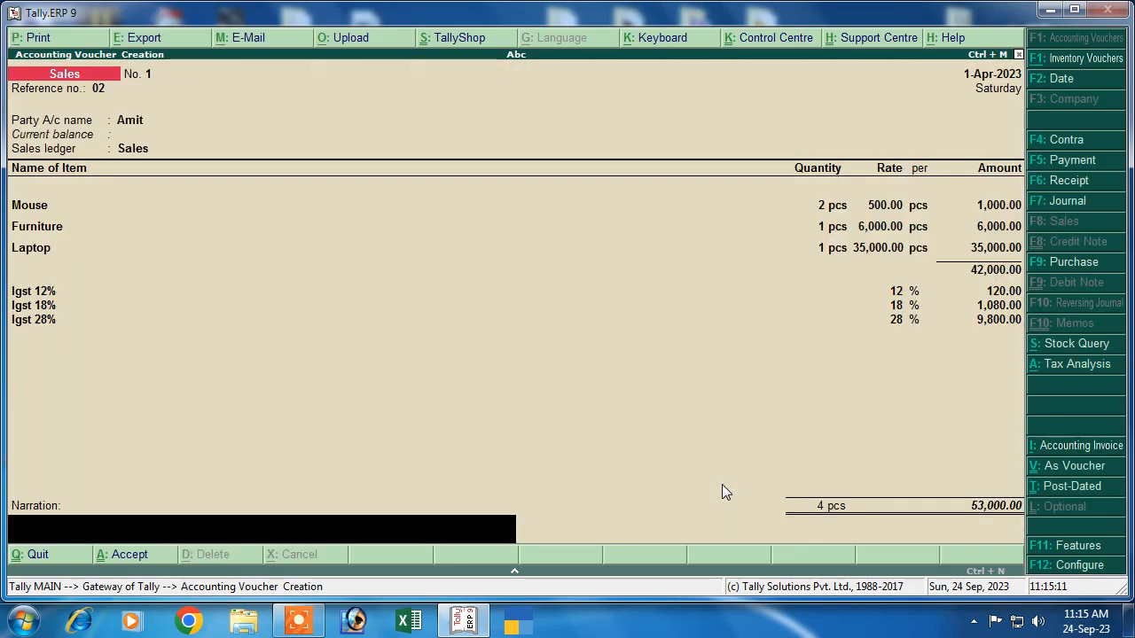